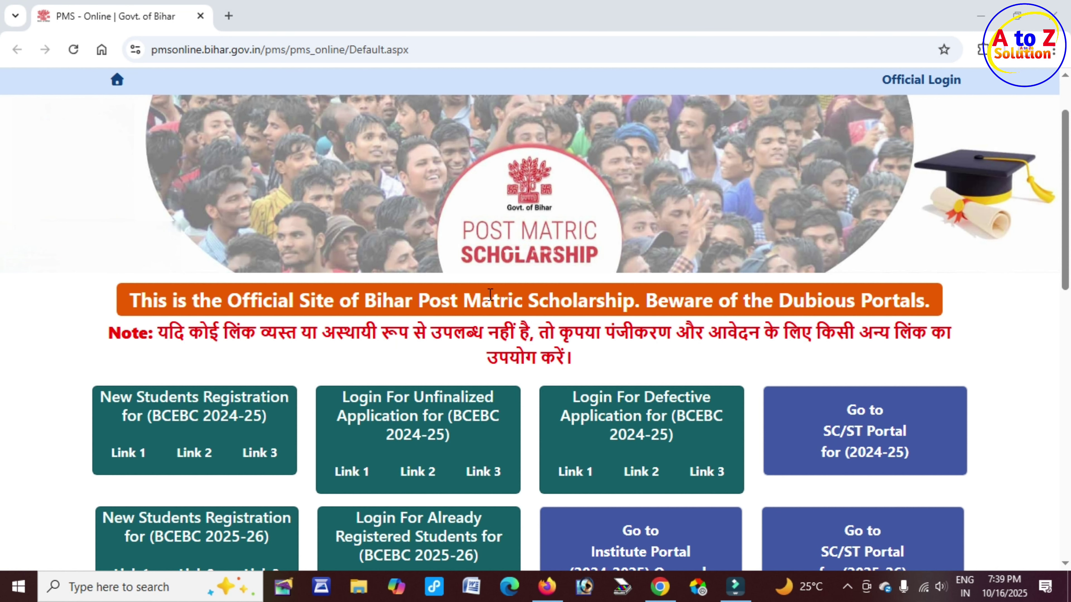
Scroll to the login options and open Link 2 for registered BCEBC 2025-26 students
scroll(438, 294, "down", 3)
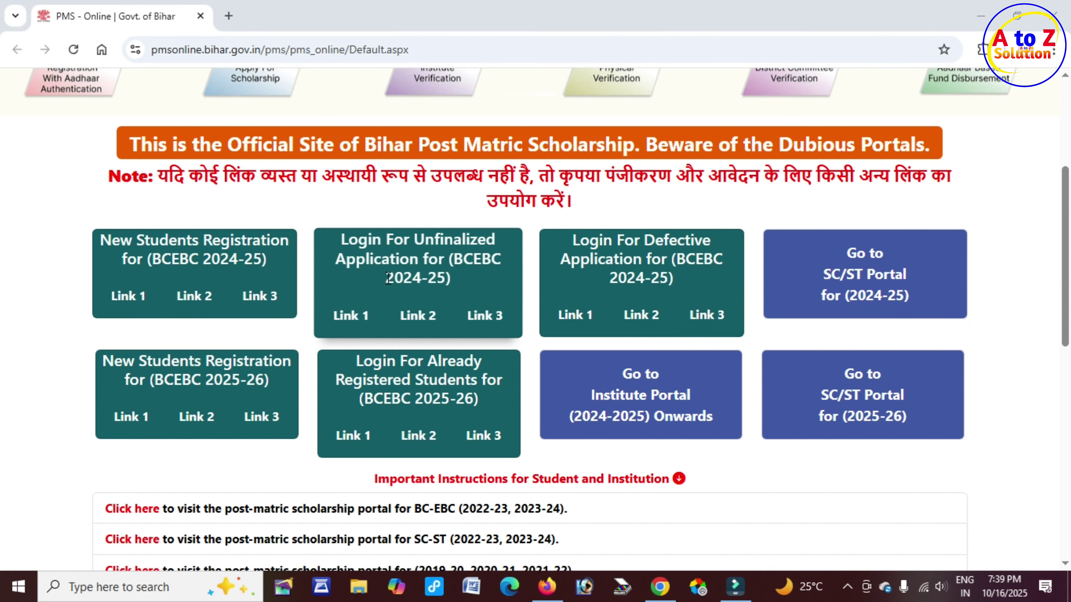
left_click_drag(388, 278, 450, 276)
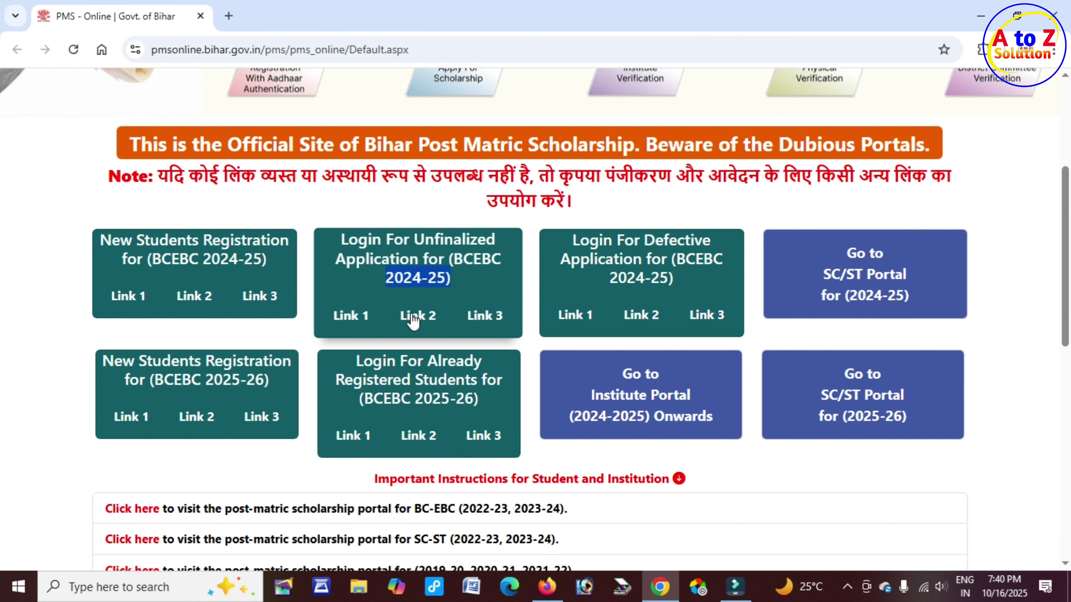
left_click_drag(400, 398, 489, 401)
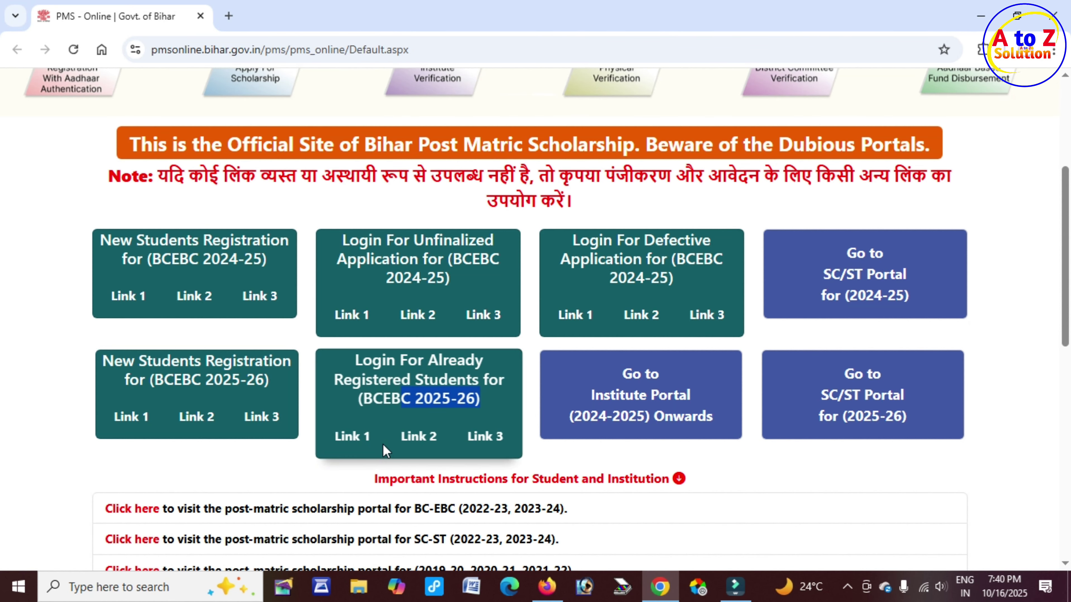
left_click(356, 401)
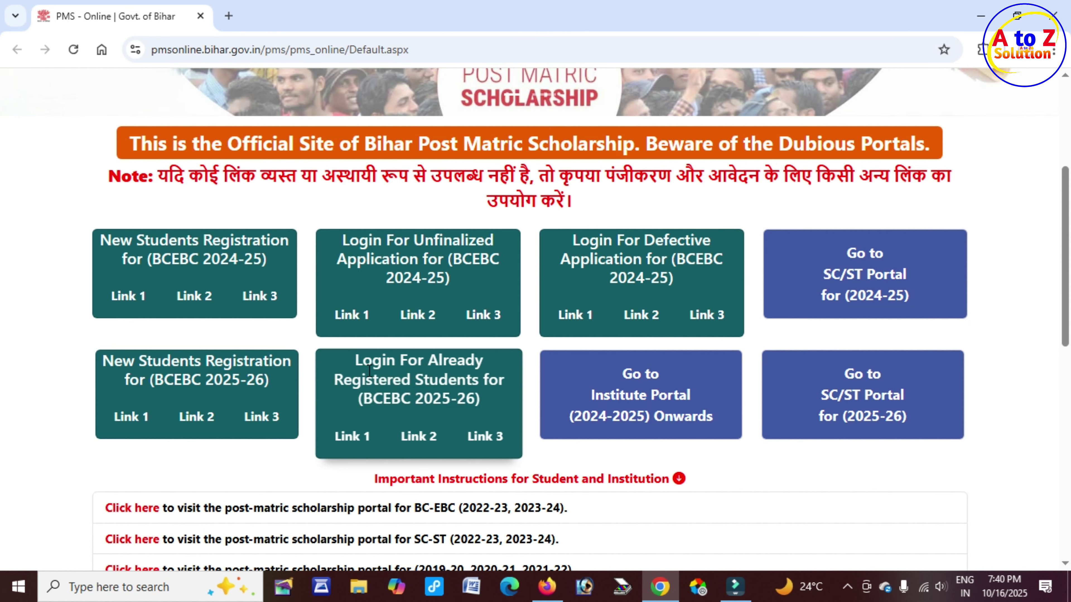
left_click_drag(358, 362, 474, 376)
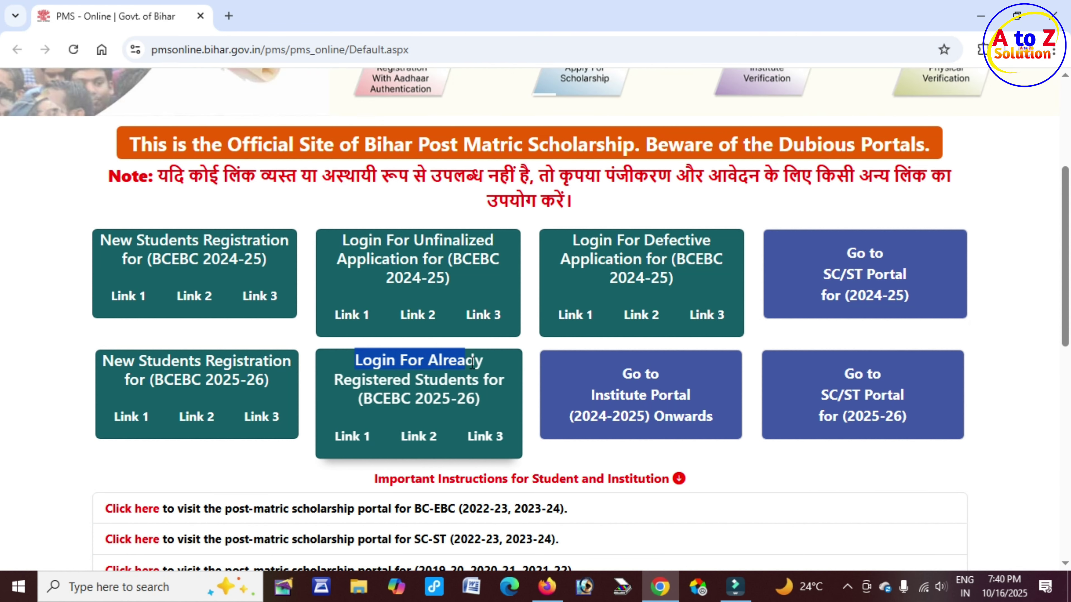
left_click_drag(400, 380, 475, 384)
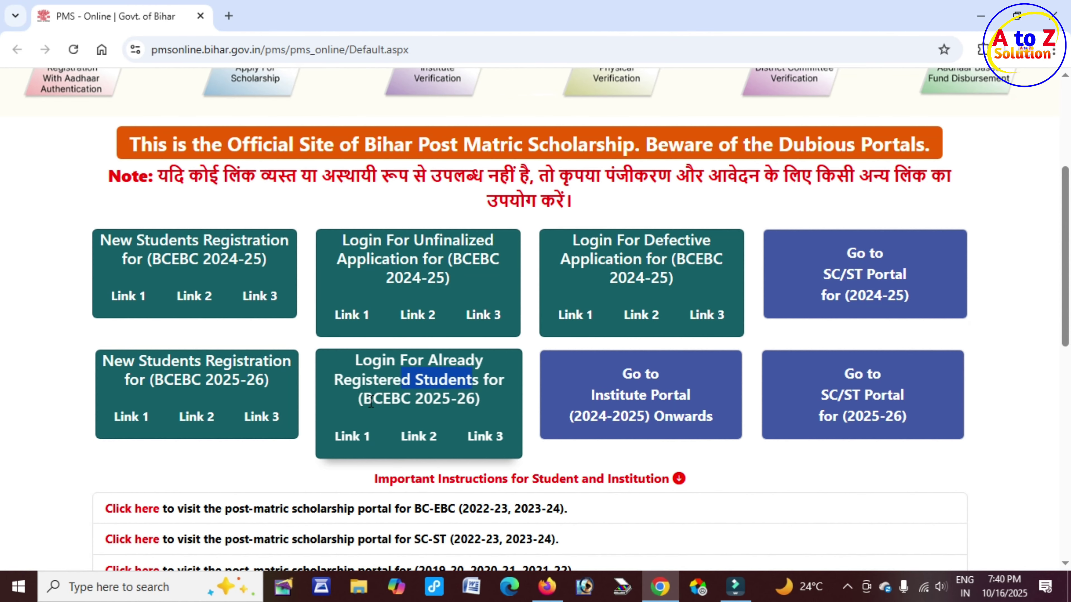
left_click_drag(371, 400, 475, 398)
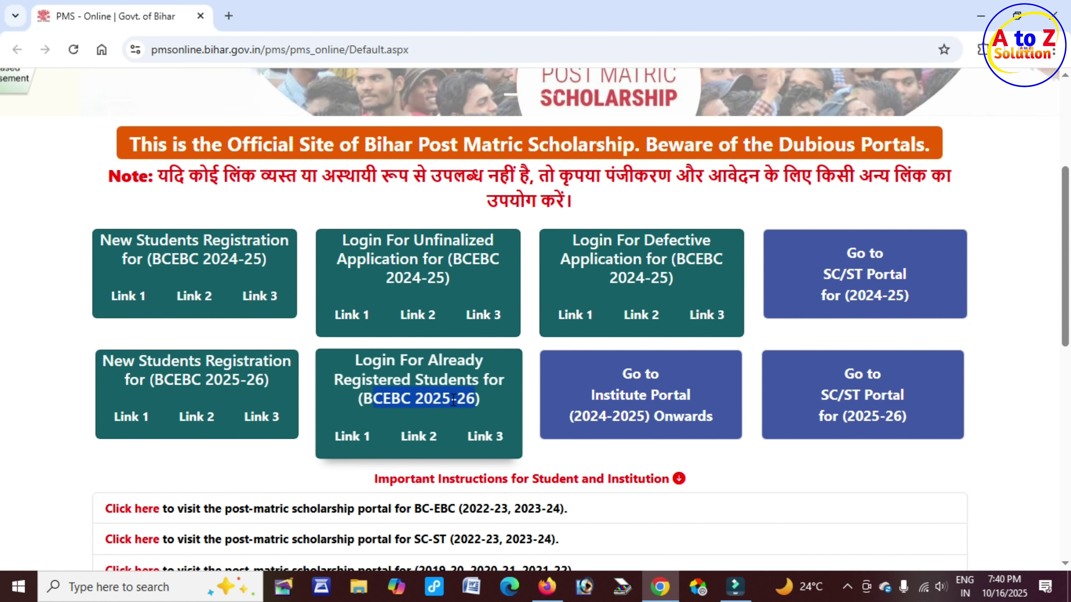
left_click(421, 439)
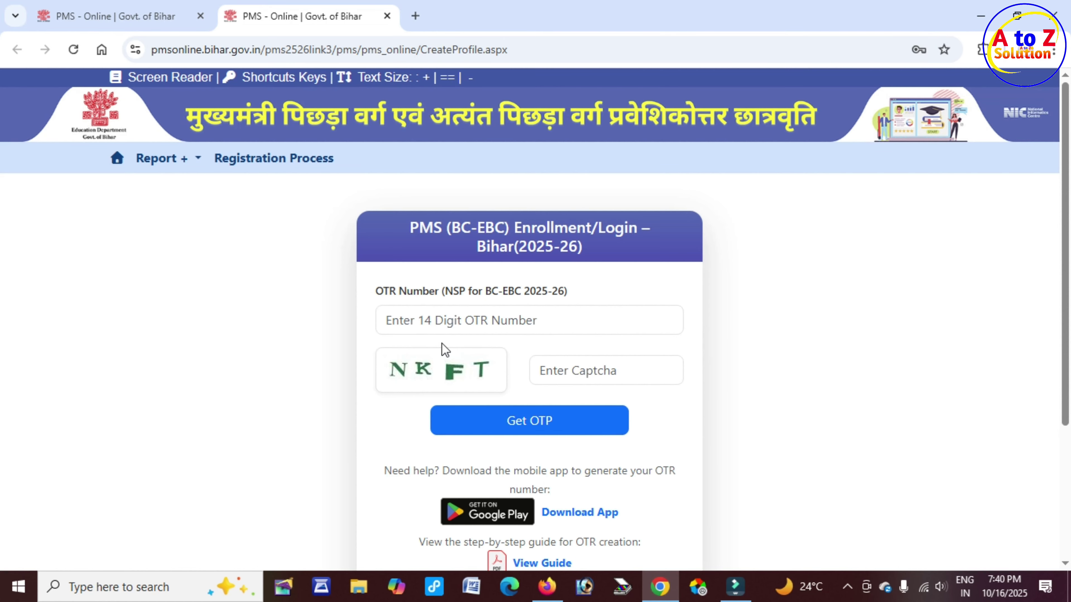
Enter the student's 14-digit OTR number and captcha, request the OTP, and dismiss the sync notice
left_click_drag(377, 292, 493, 293)
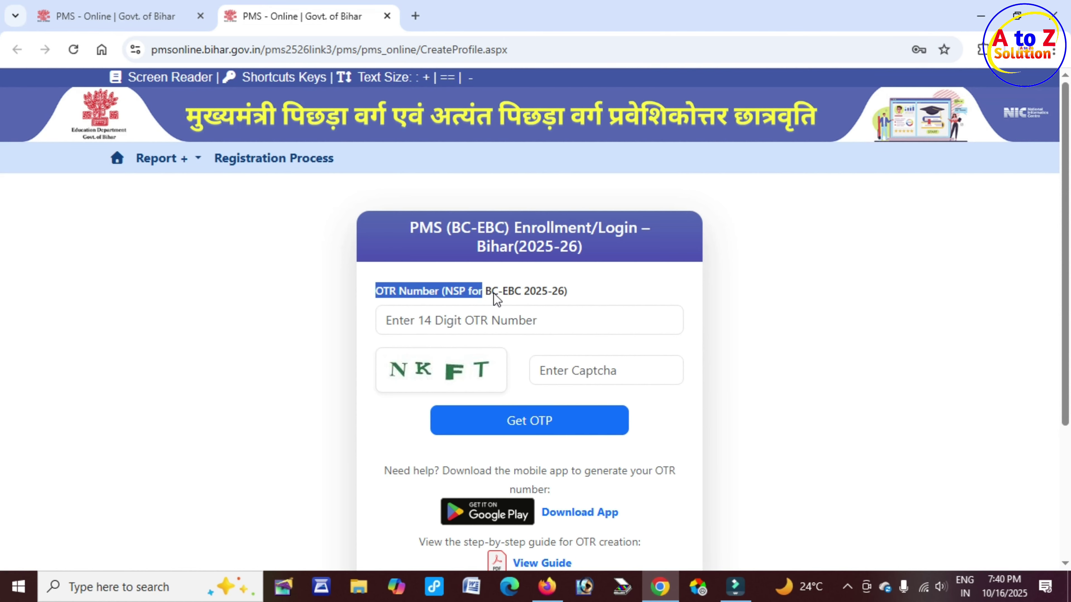
left_click(523, 319)
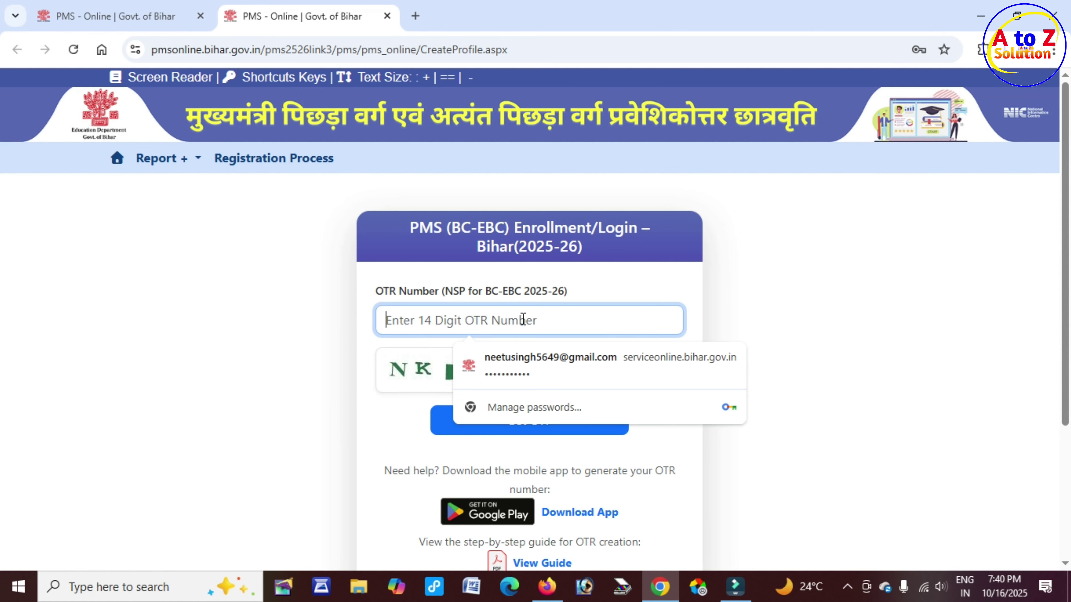
left_click(310, 325)
left_click(471, 319)
left_click(415, 371)
left_click(553, 371)
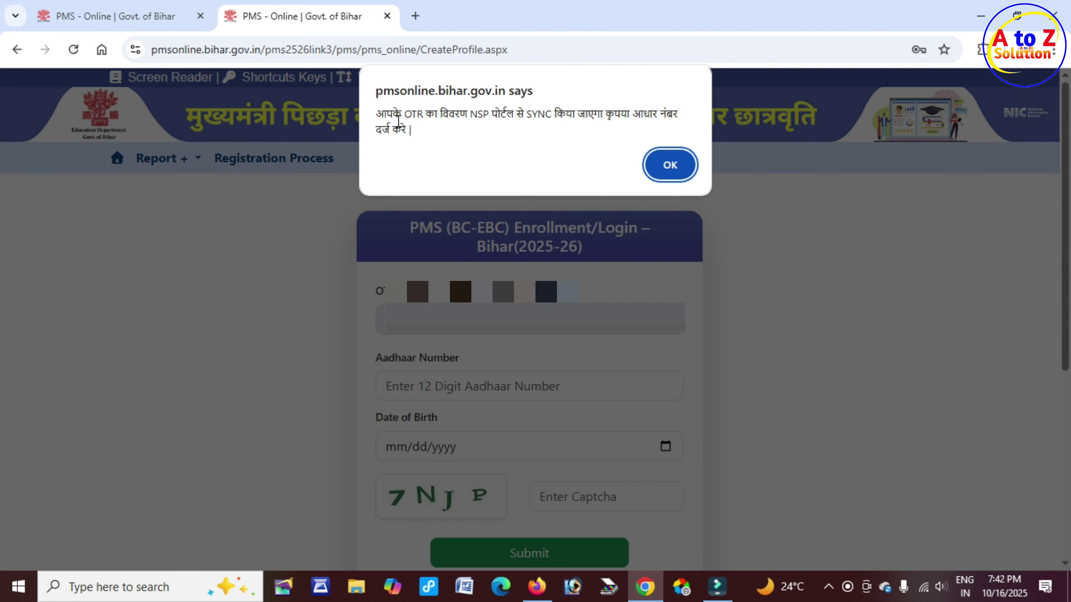
mouse_move(389, 120)
left_mouse_down()
mouse_move(661, 120)
mouse_move(406, 127)
left_mouse_up()
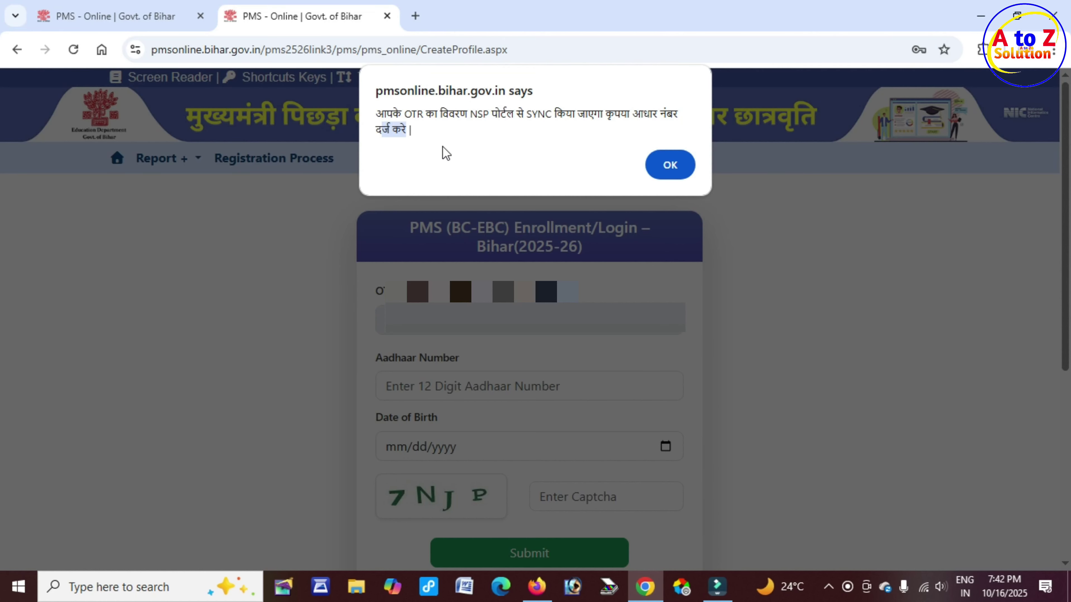
left_click(673, 168)
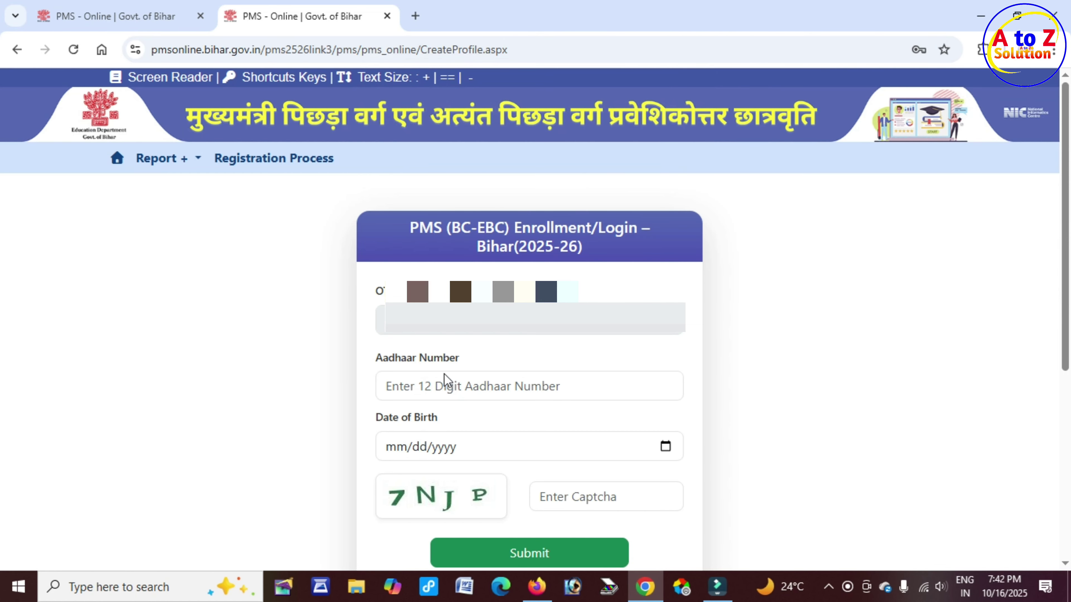
Enter the student's Aadhaar number on the enrollment form
left_click(384, 365)
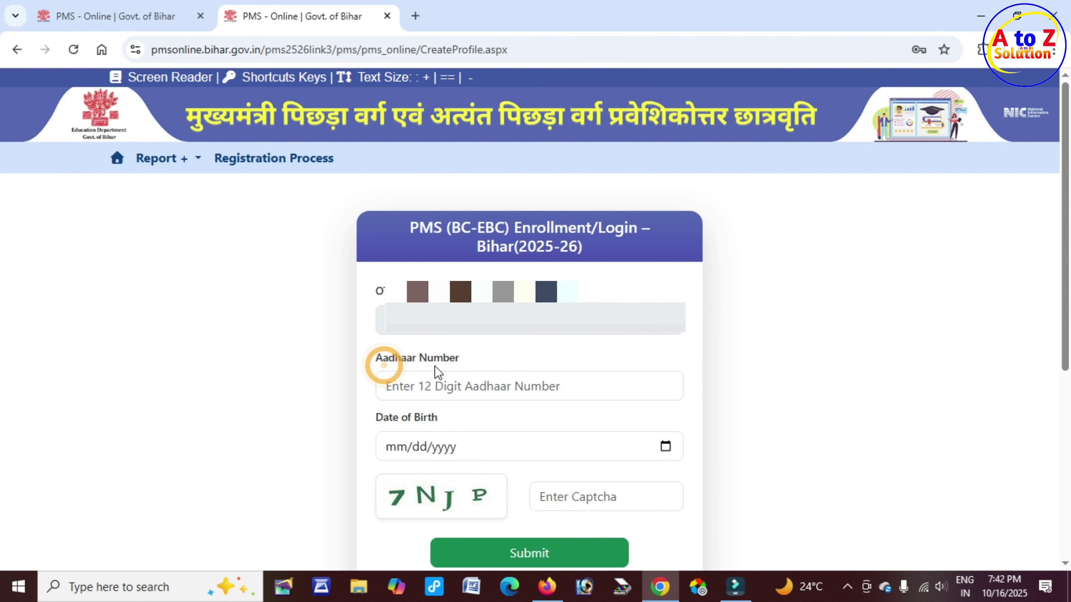
left_click(455, 391)
left_click(371, 460)
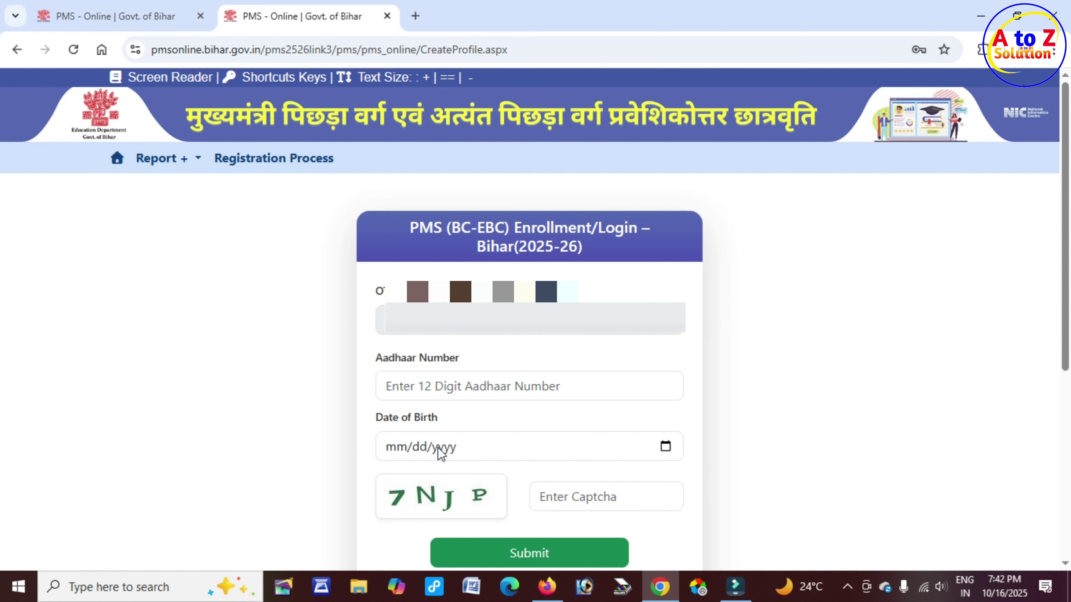
Pick year 2014, March, day 12 in the Date of Birth calendar, then go to the captcha
left_click(666, 447)
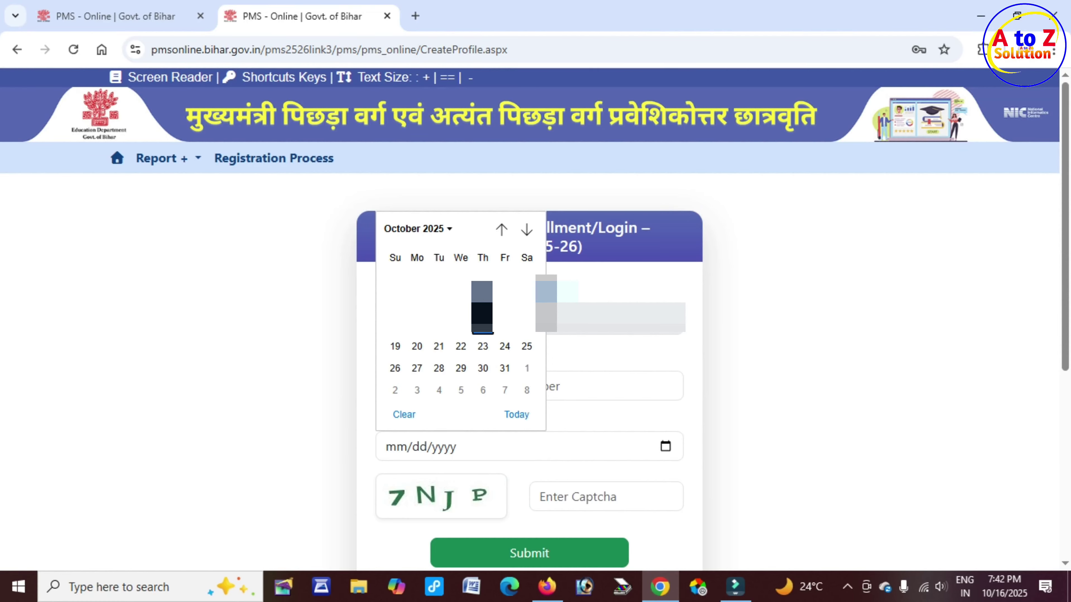
left_click(447, 230)
scroll(471, 333, "up", 5)
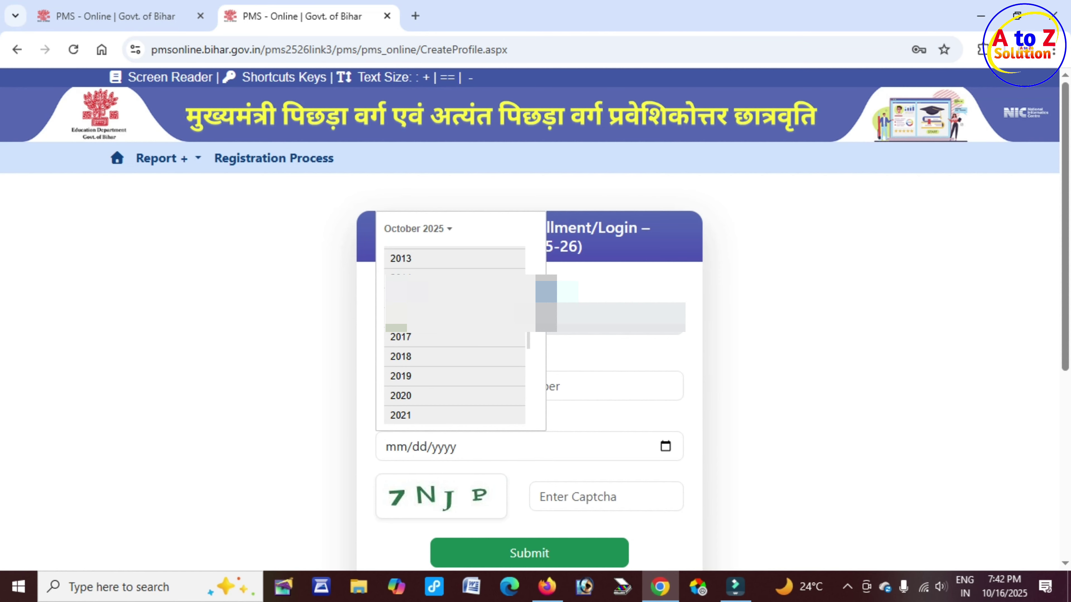
left_click(417, 277)
left_click(471, 283)
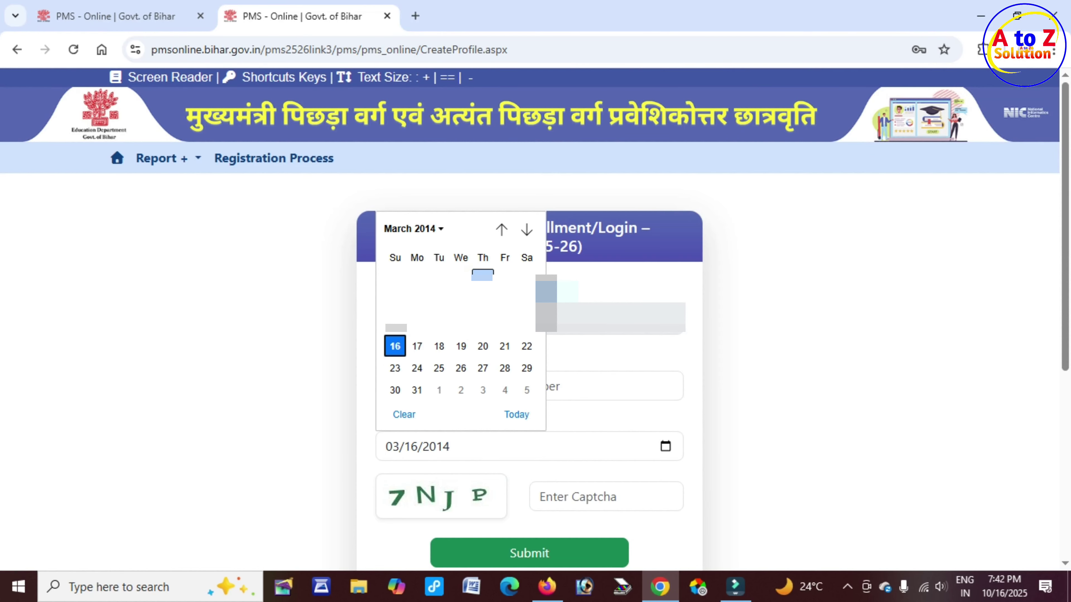
left_click(462, 332)
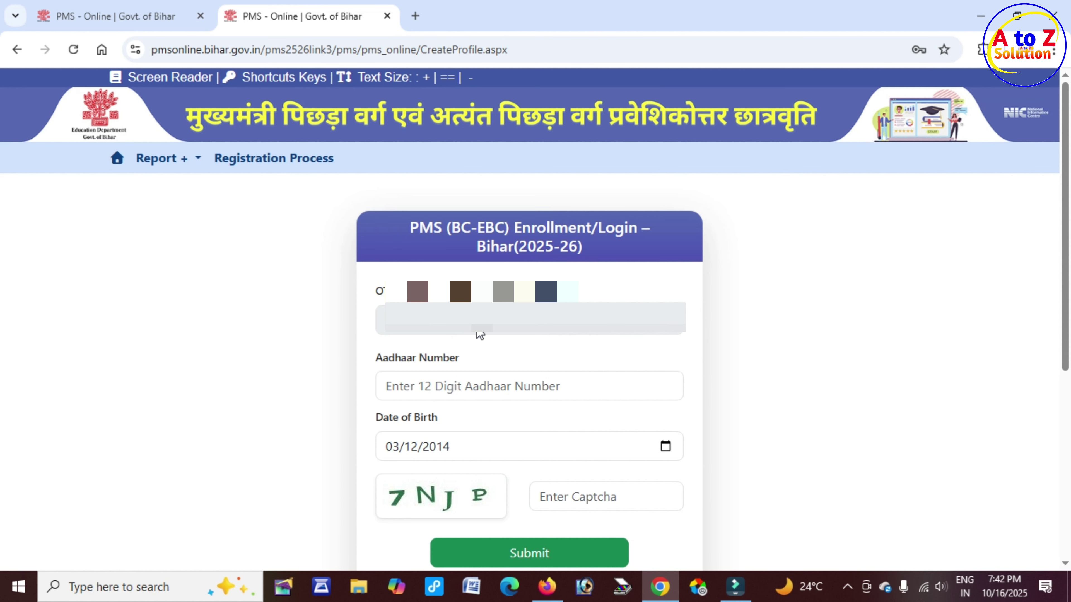
left_click(583, 503)
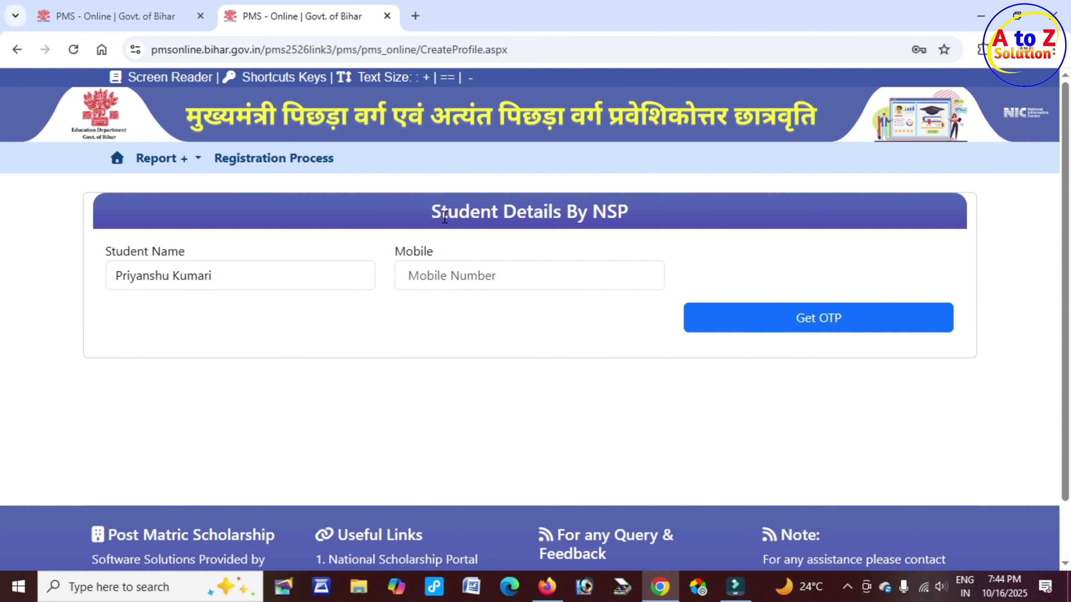
Review the NSP-fetched student name and mobile, request an OTP, and dismiss the OTP-sent alert
left_click_drag(442, 217, 624, 210)
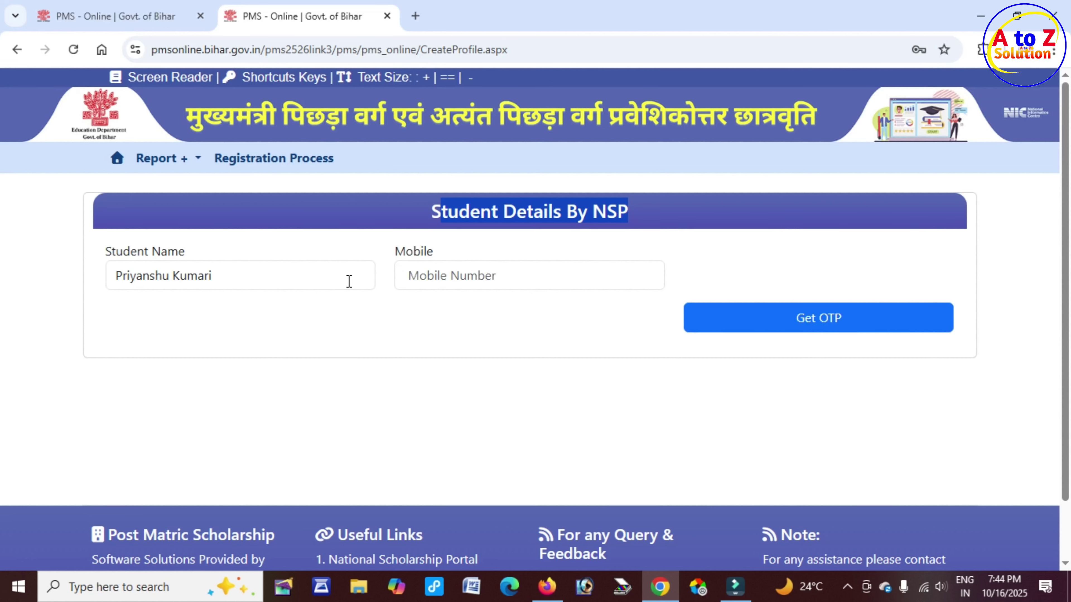
left_click_drag(131, 255, 205, 258)
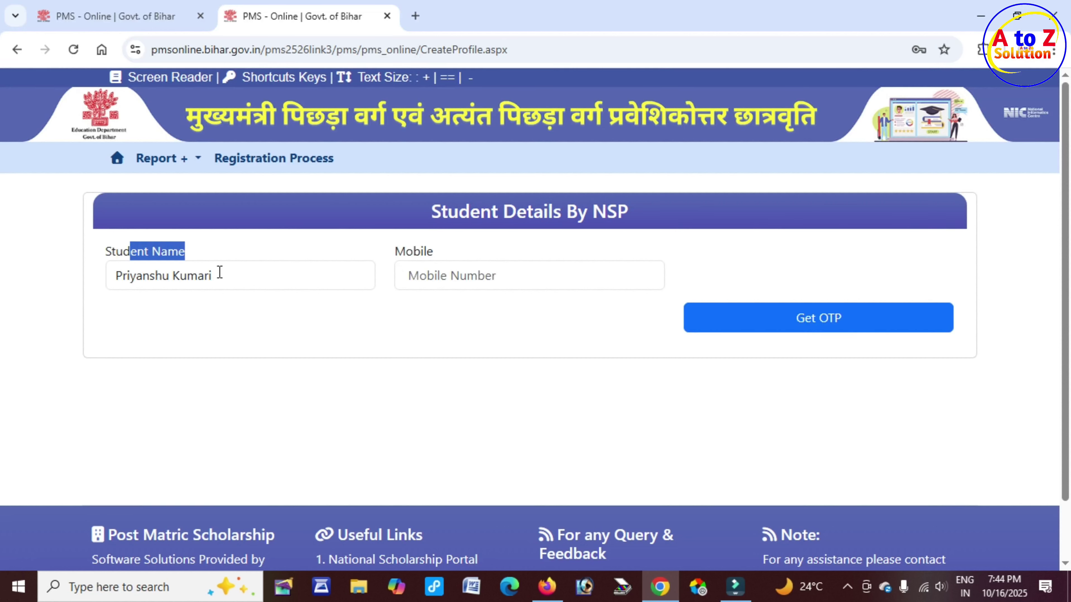
left_click(225, 279)
left_click_drag(394, 258, 433, 258)
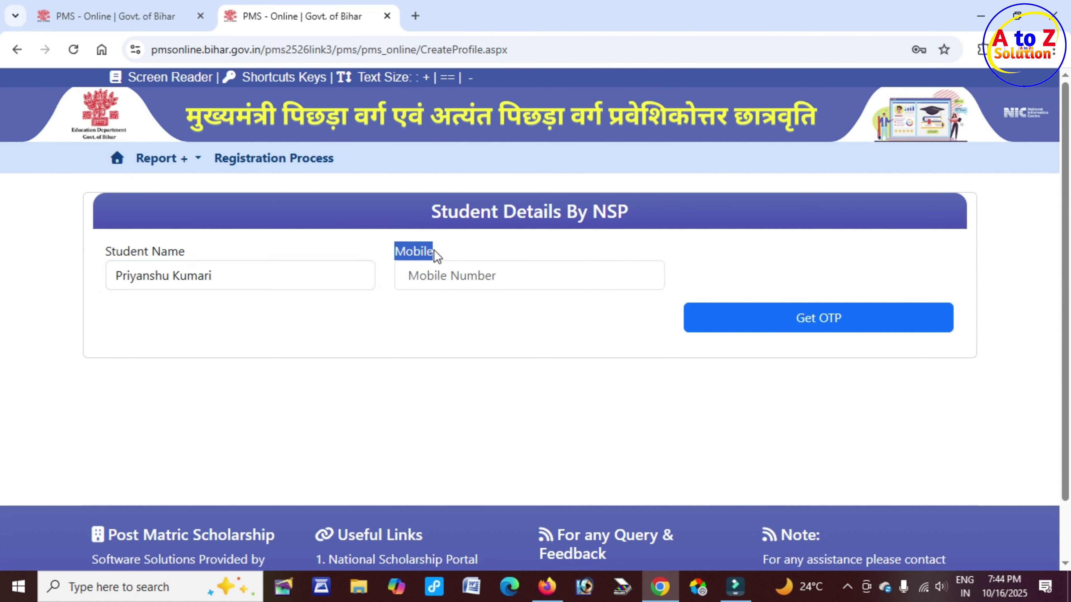
left_click(438, 275)
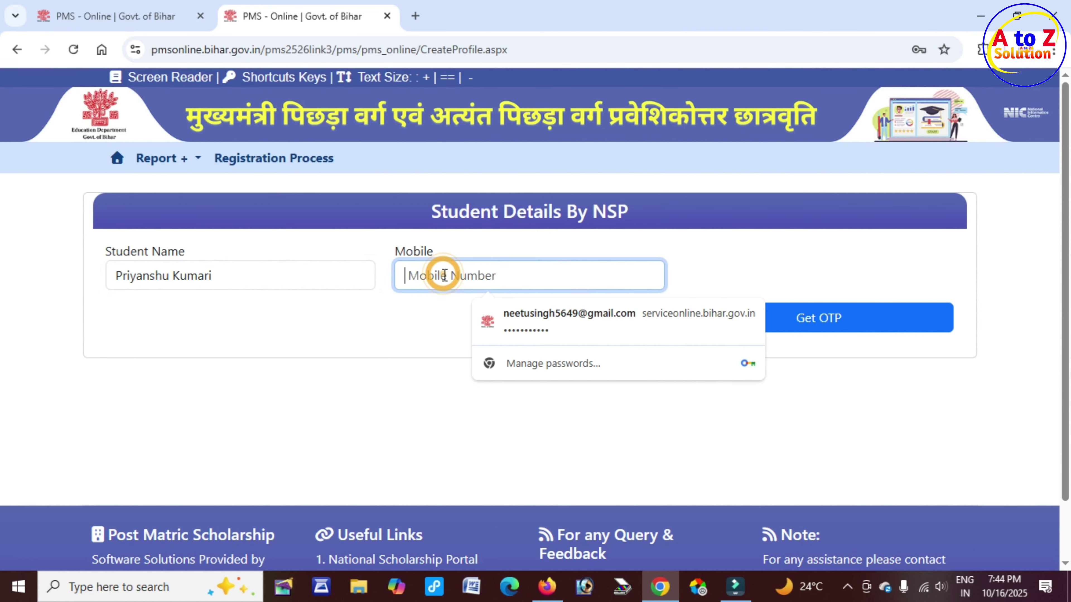
left_click(837, 321)
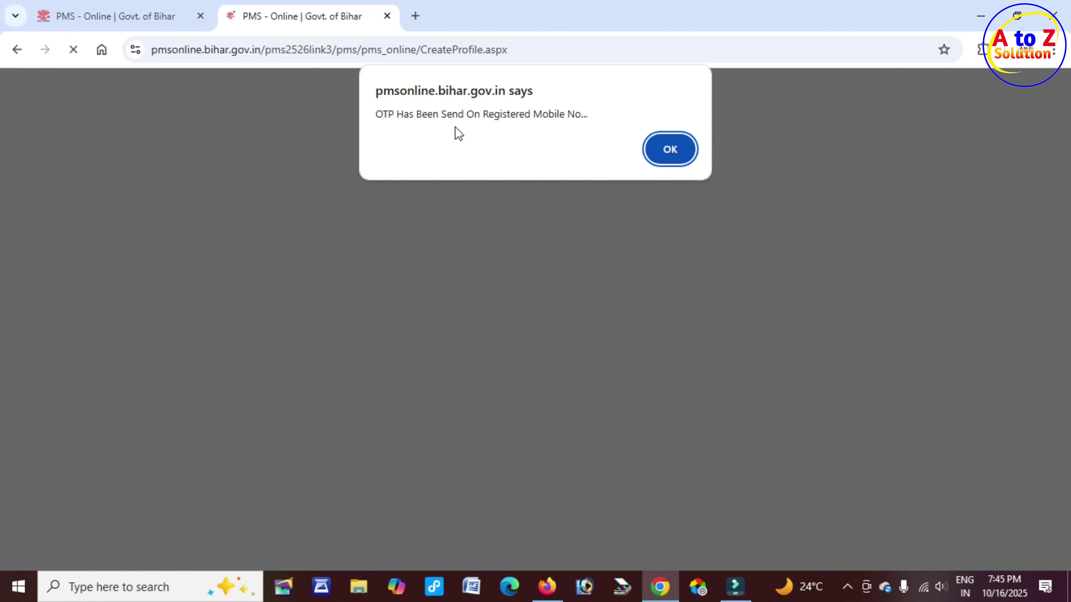
left_click_drag(442, 113, 588, 111)
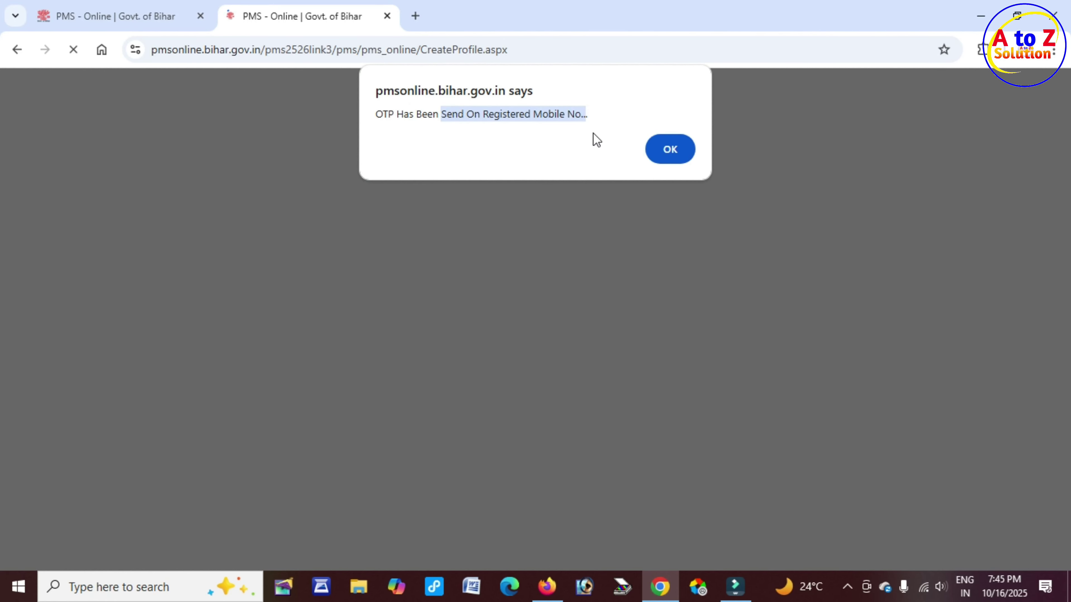
left_click(672, 153)
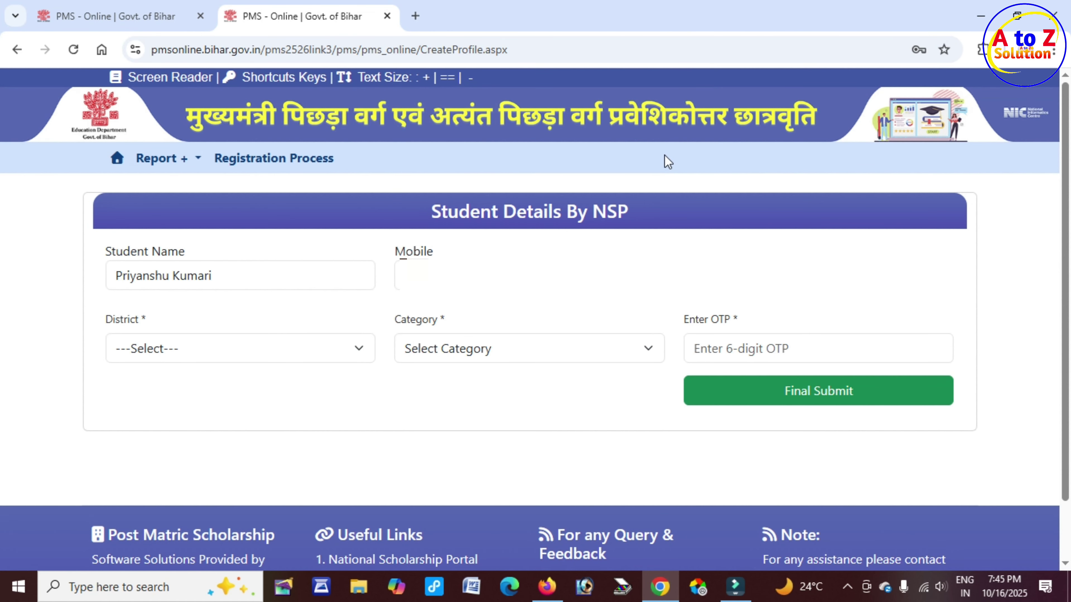
Choose district GAYA and category EBC, fill the OTP box, and Final Submit the details
left_click(174, 349)
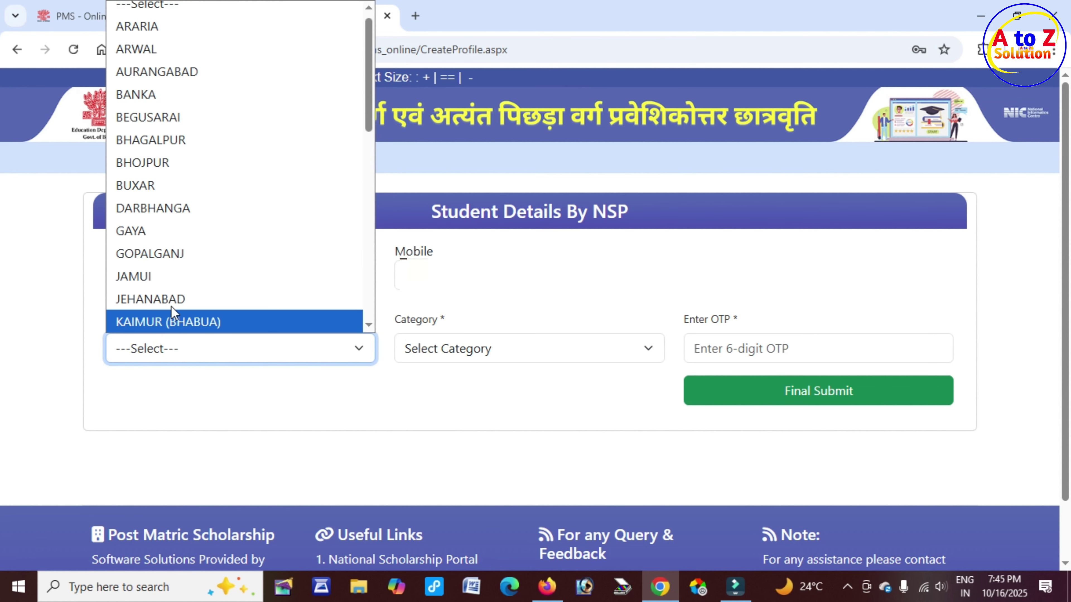
left_click(159, 235)
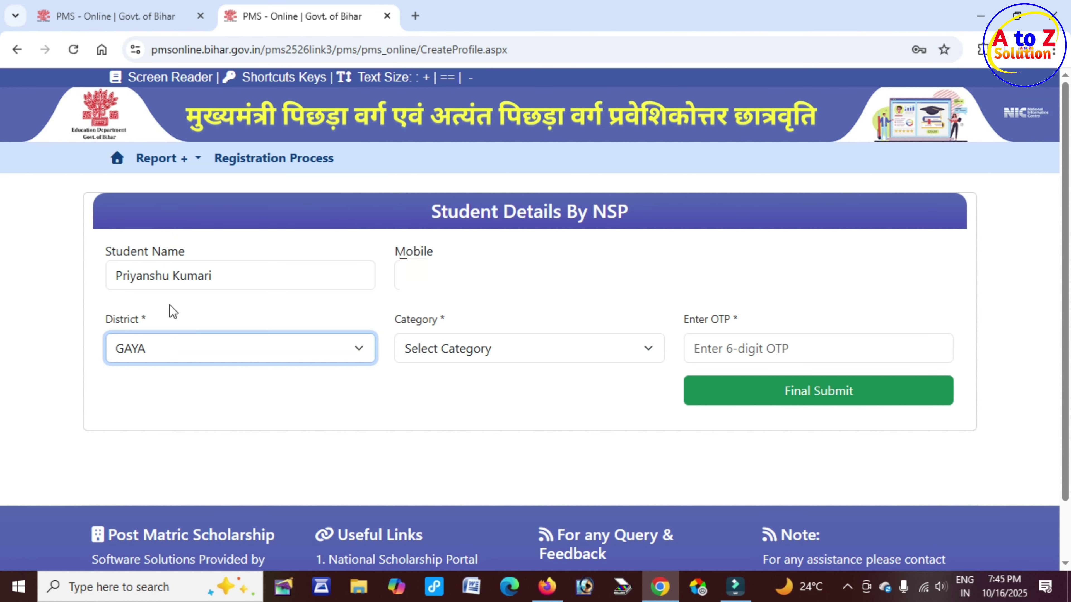
left_click(465, 357)
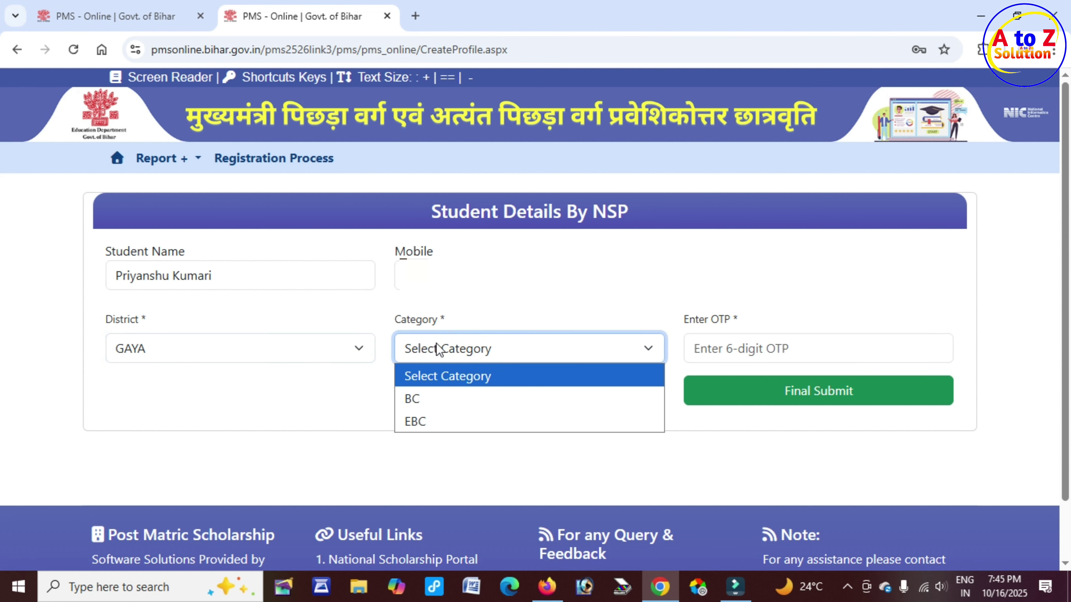
left_click(440, 422)
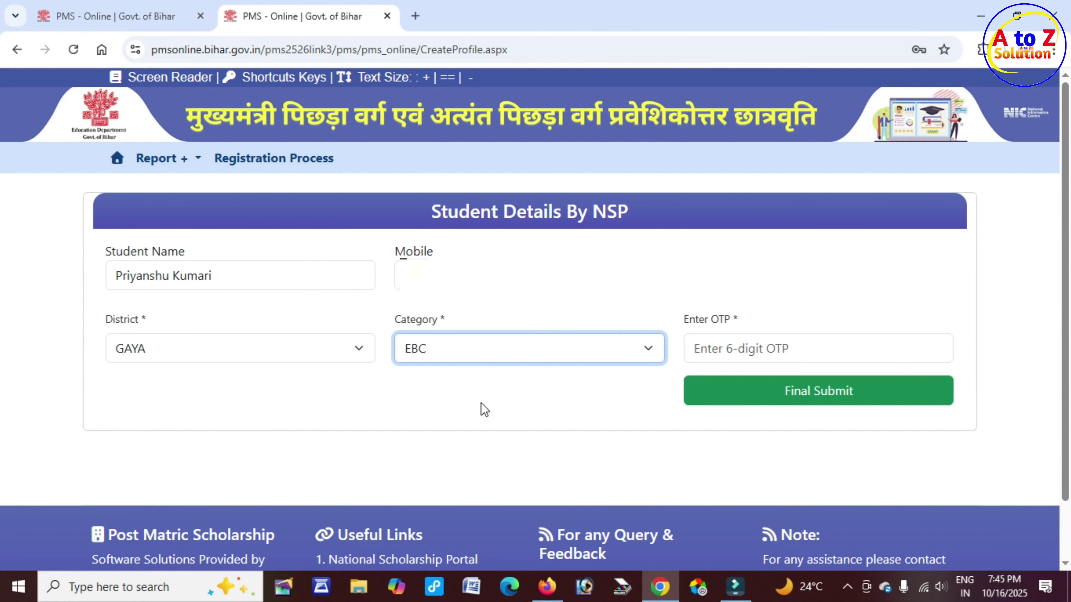
left_click(725, 352)
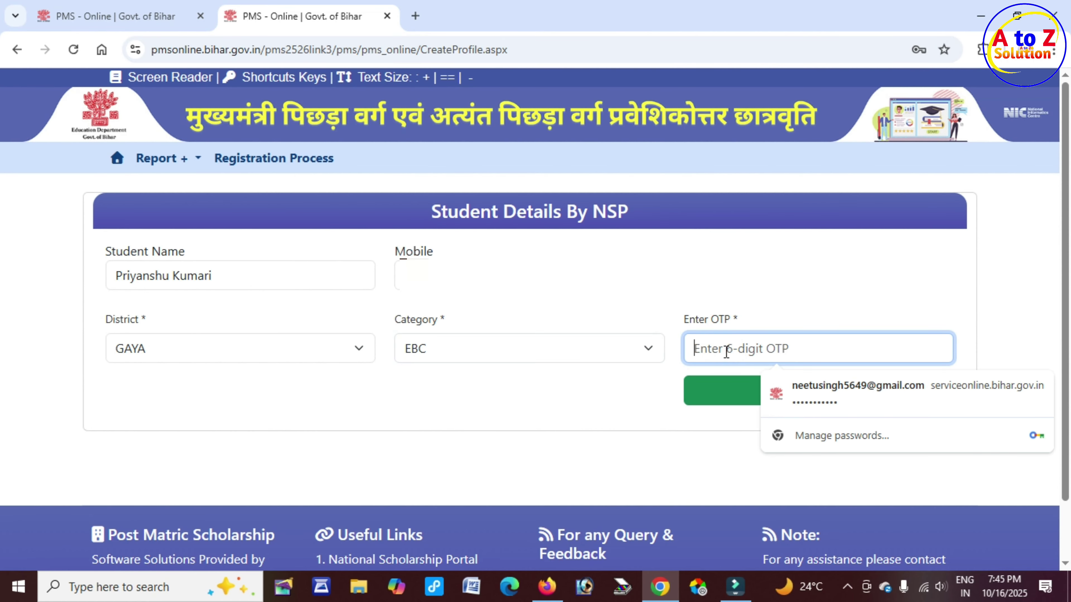
left_click(653, 400)
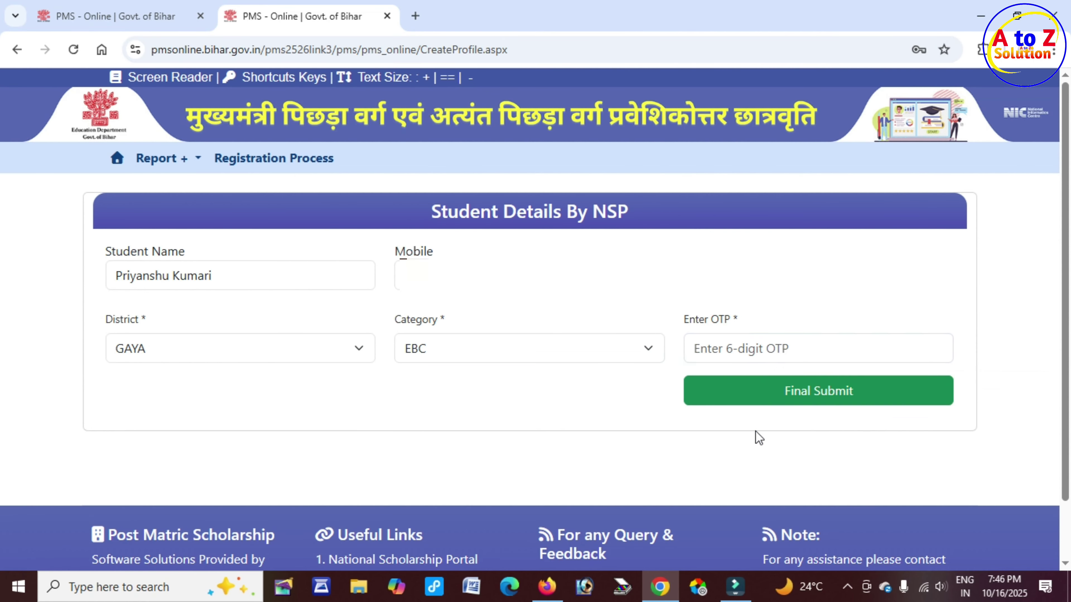
left_click(817, 401)
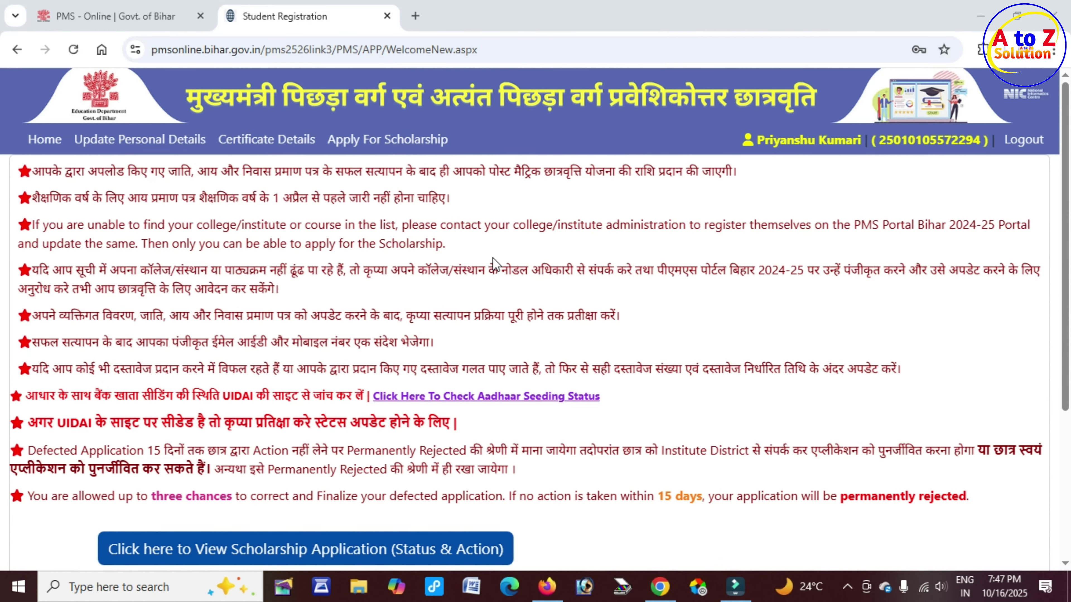
Scroll down the welcome page and open Upload Image beneath the photo box
scroll(665, 254, "down", 5)
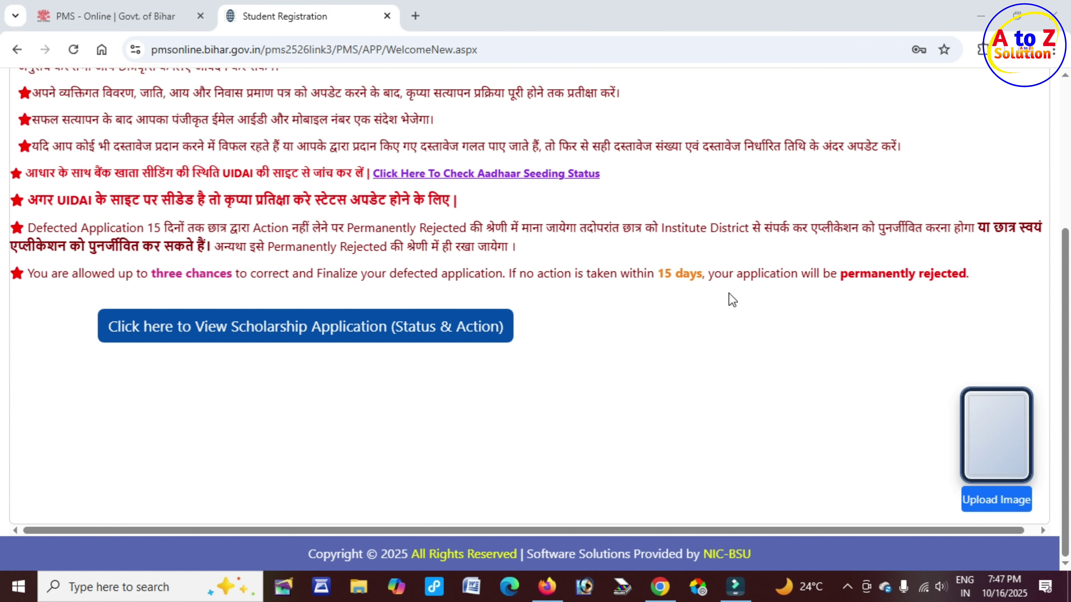
left_click(1009, 509)
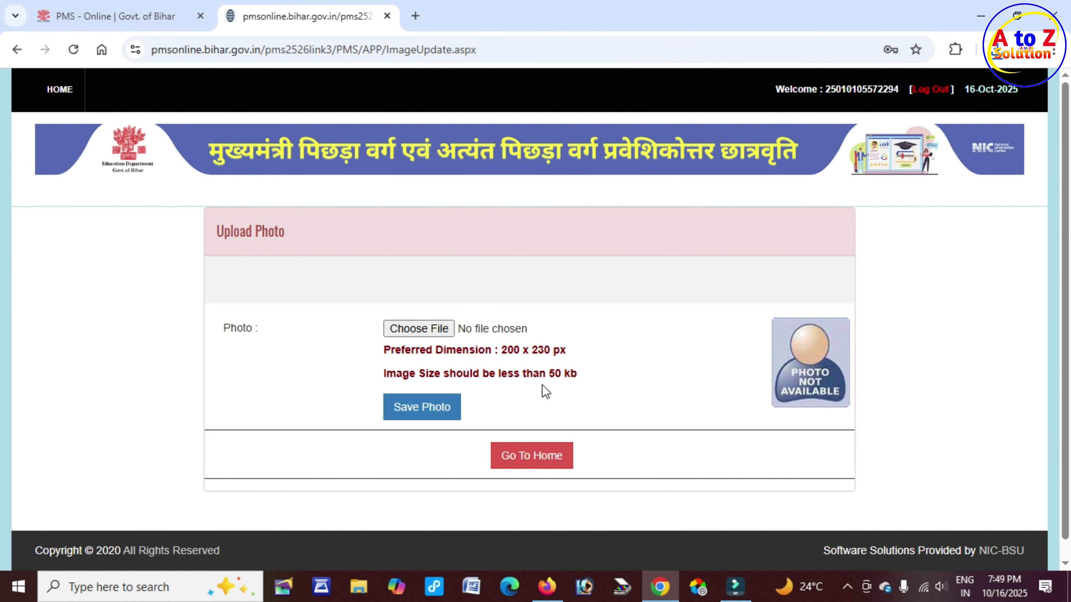
Choose Y.jpg (within the 50 kb, 200 x 230 px limits) as the photo and save it
left_click_drag(526, 372, 577, 371)
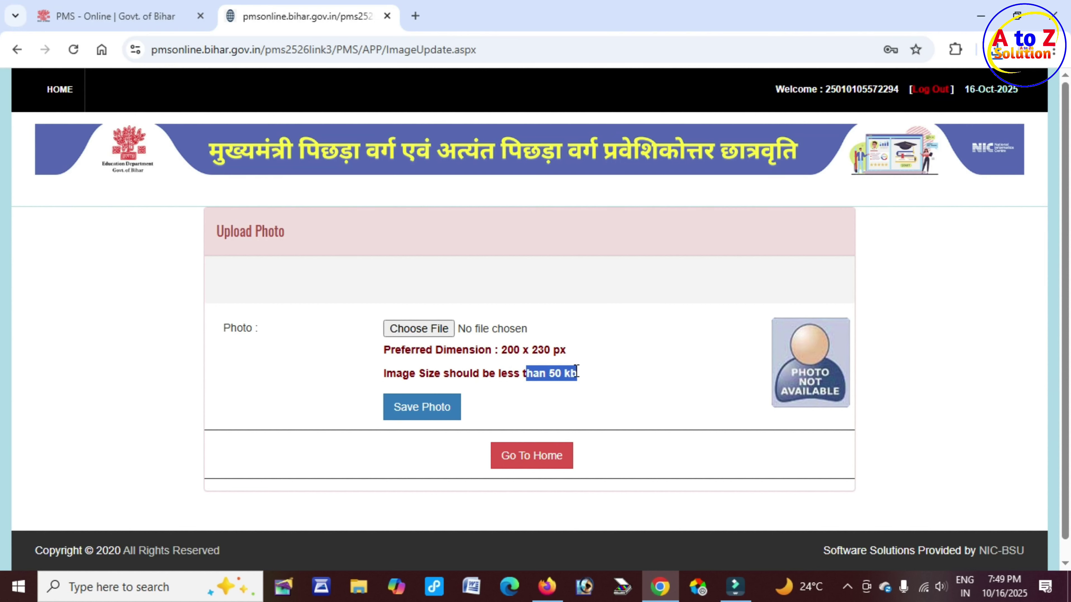
left_click_drag(499, 350, 567, 351)
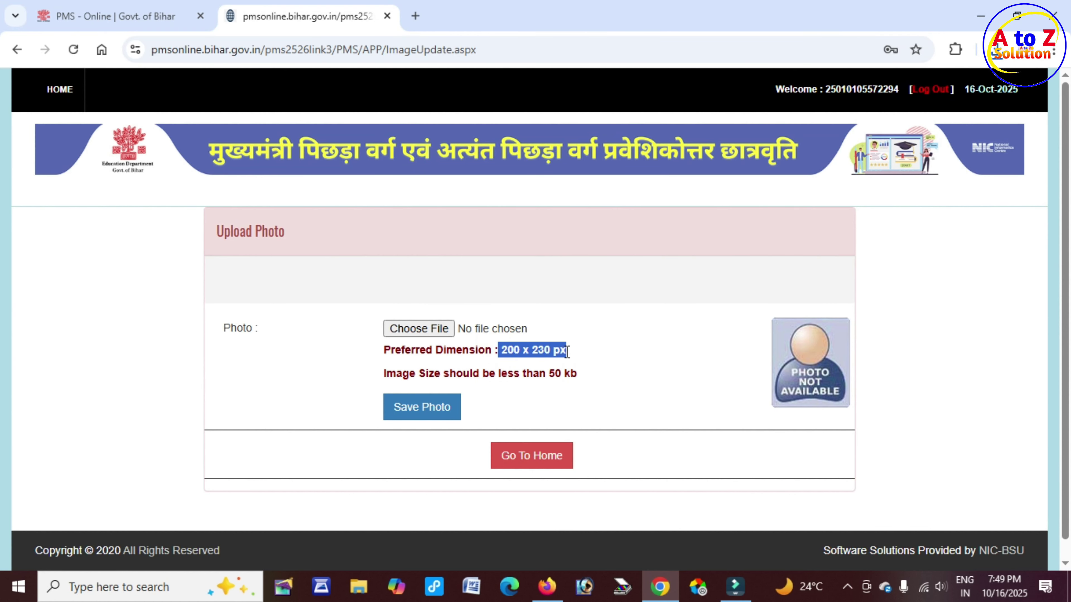
left_click(432, 336)
type("Y")
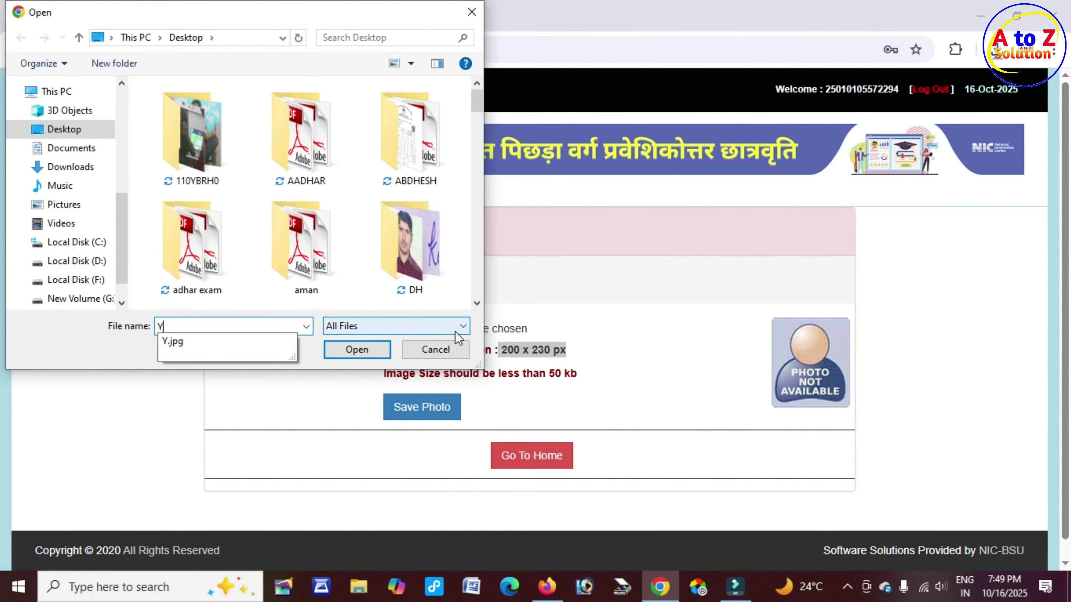
left_click(197, 341)
left_click(356, 349)
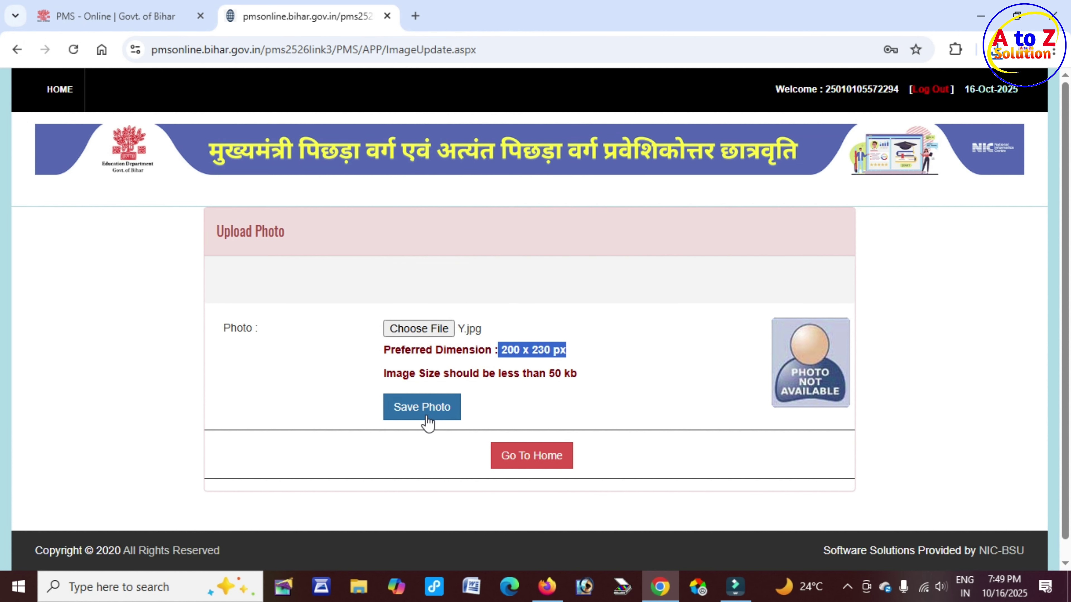
left_click(422, 409)
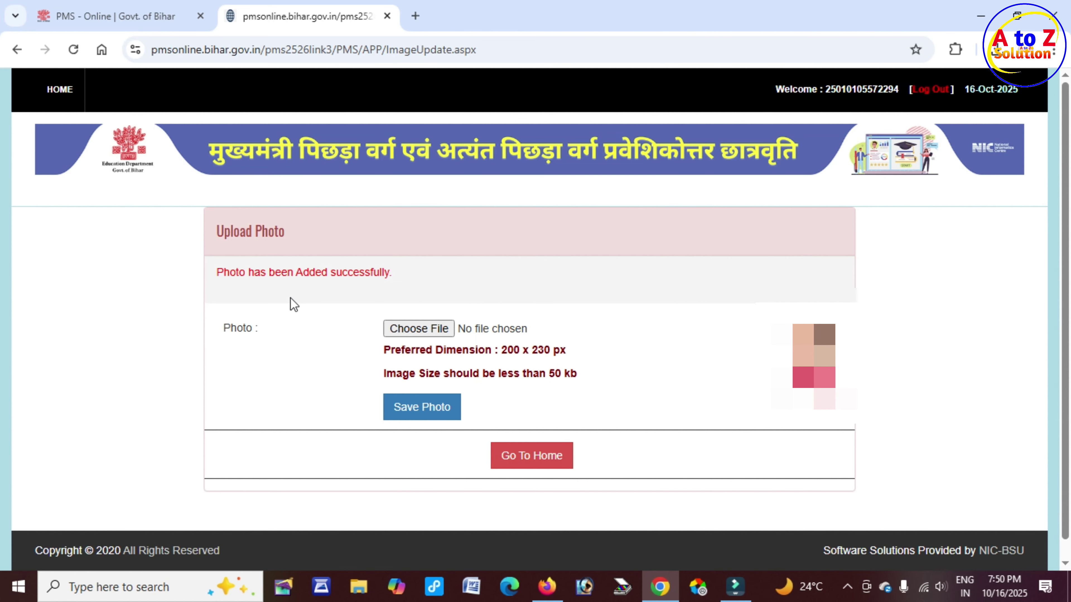
left_click_drag(231, 272, 398, 278)
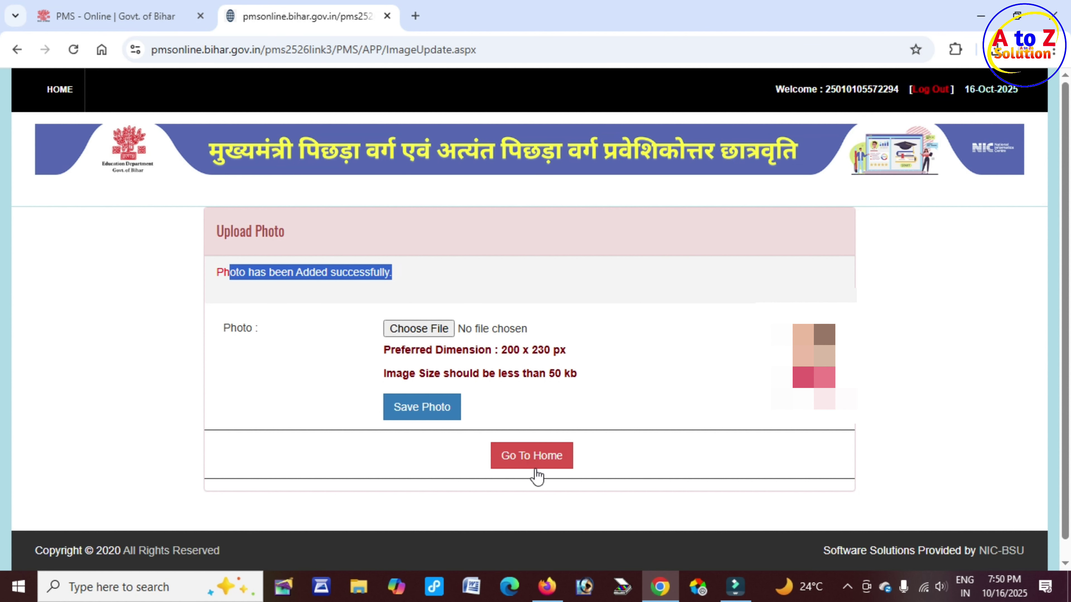
Return to the student's welcome page with the Go To Home button
left_click(513, 464)
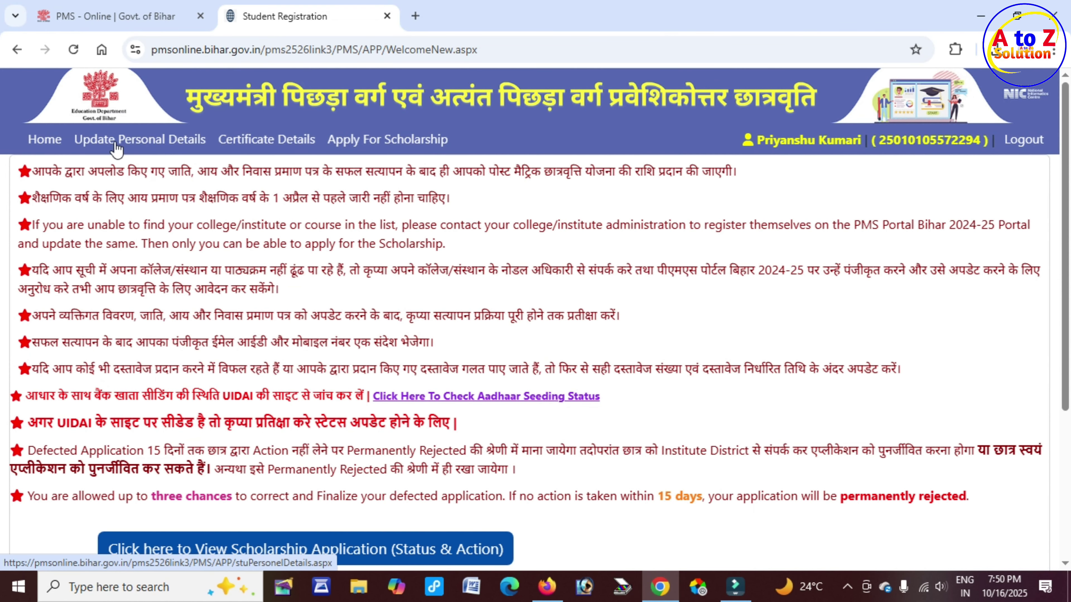
Open Update Personal Details from the top menu and choose Academic Year 2025-2026
left_click(149, 152)
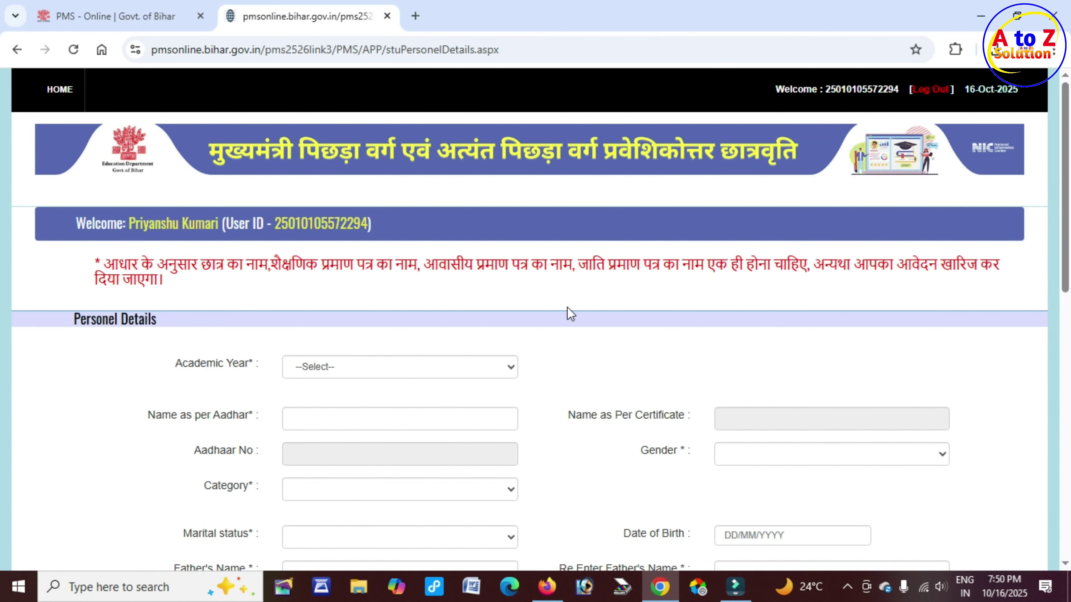
scroll(578, 305, "down", 1)
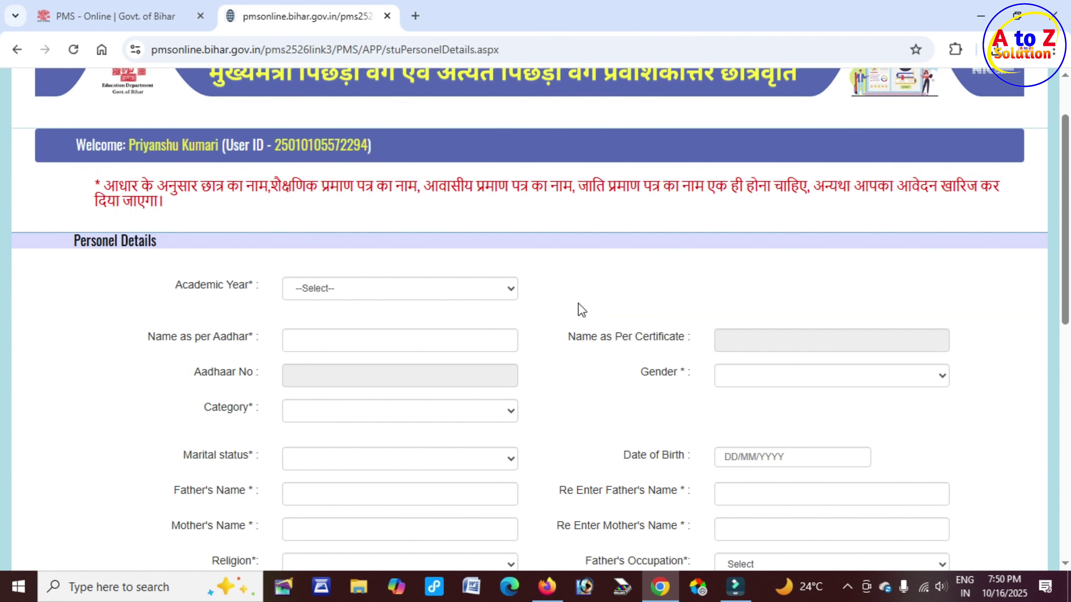
scroll(584, 300, "down", 2)
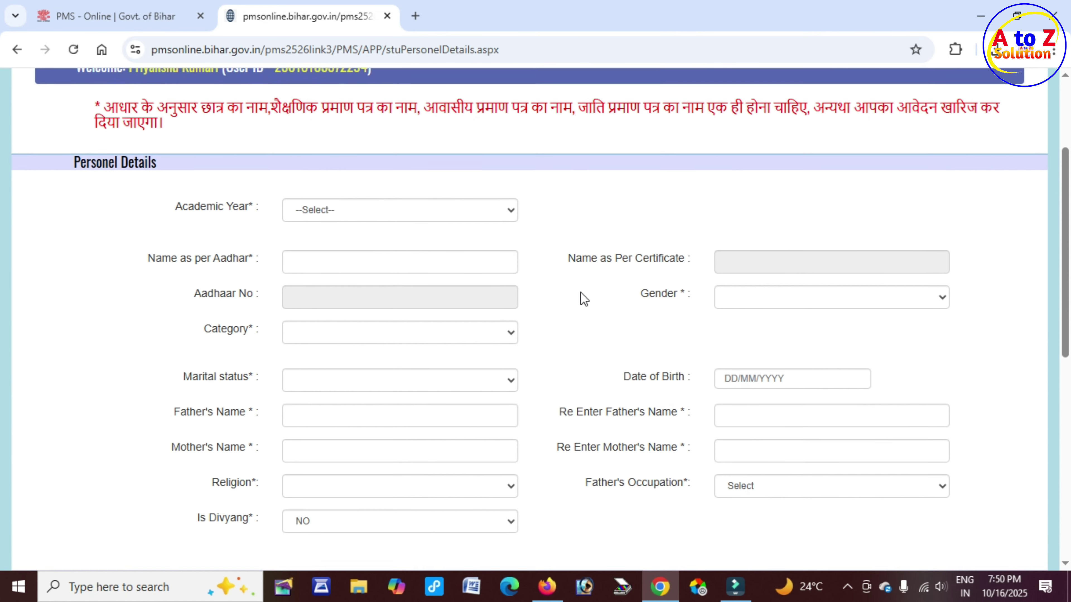
scroll(584, 303, "up", 1)
left_click_drag(184, 206, 256, 207)
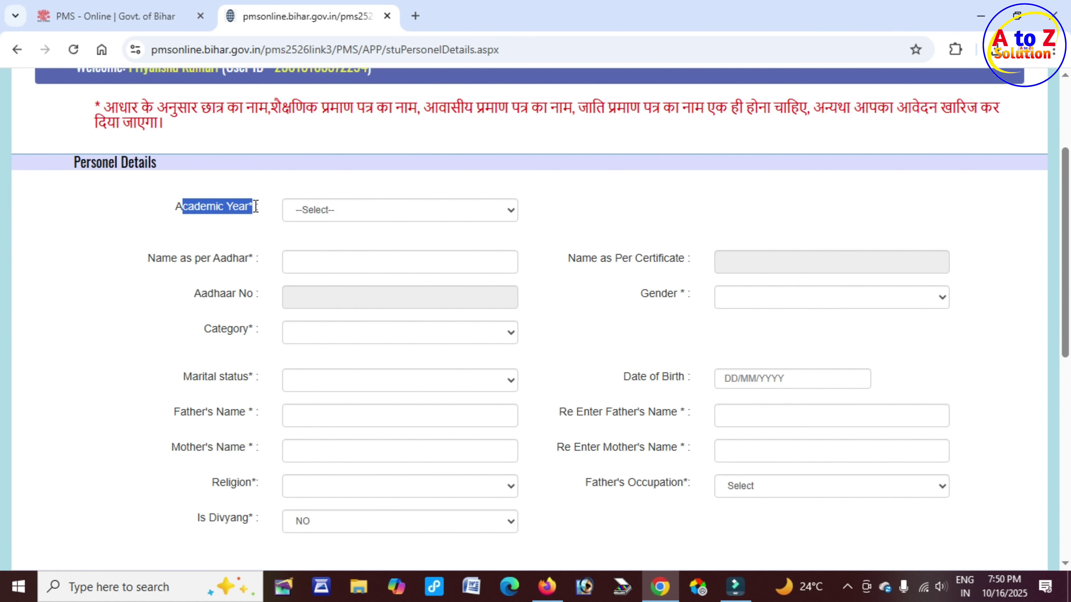
left_click(374, 214)
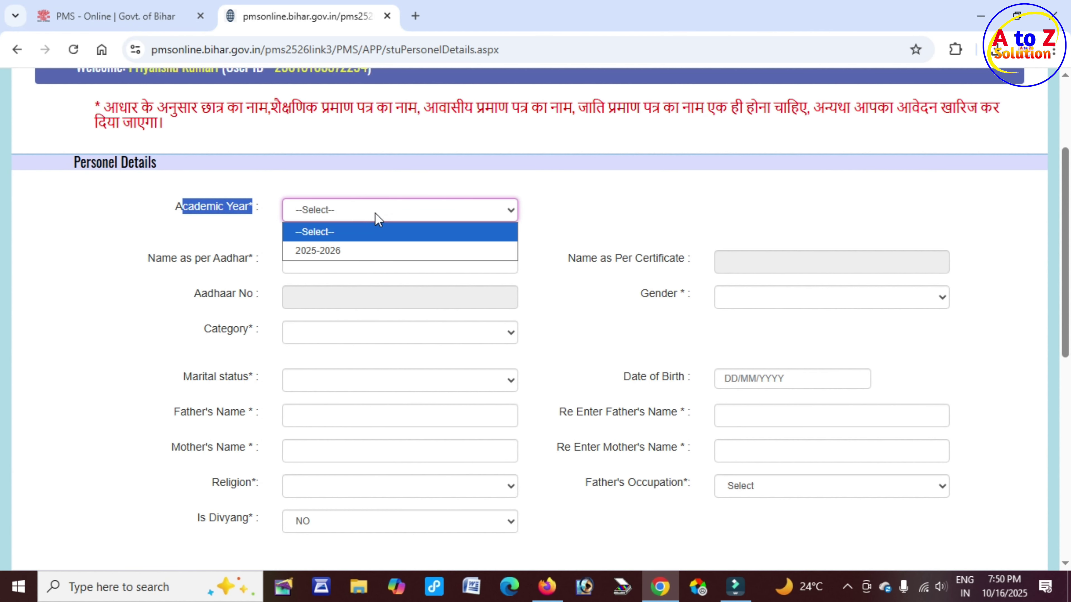
left_click(346, 250)
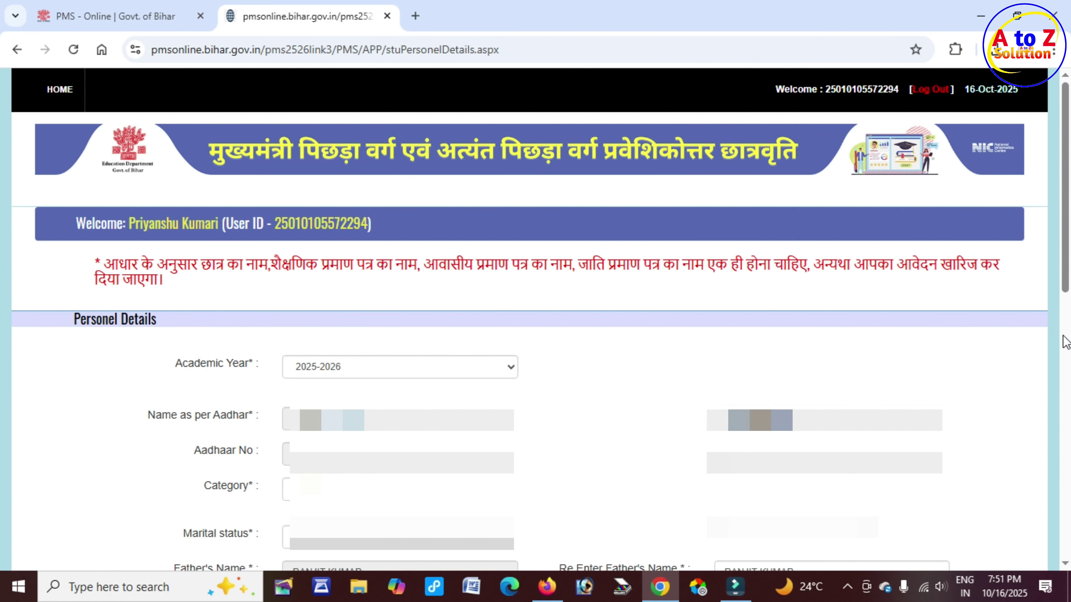
Set Marital Status to Unmarried and Religion to Hindu
scroll(547, 274, "down", 5)
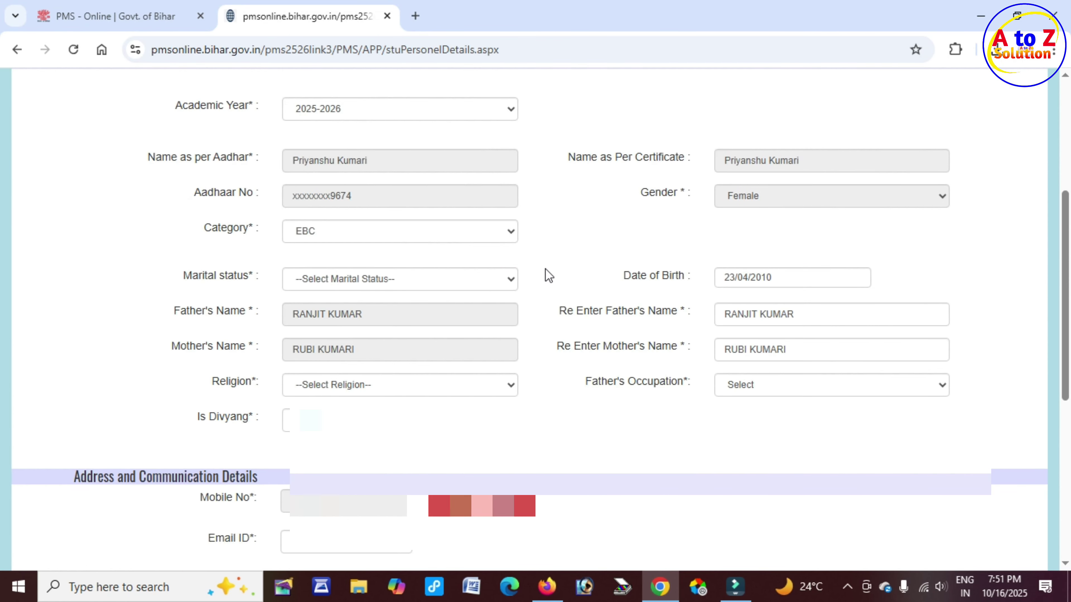
left_click(364, 280)
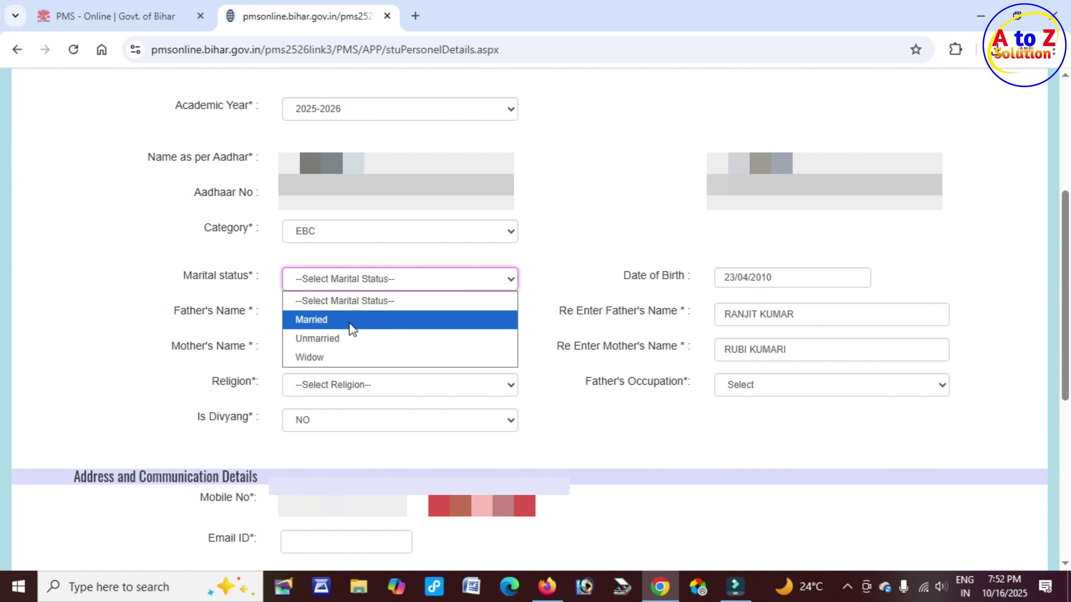
left_click(352, 338)
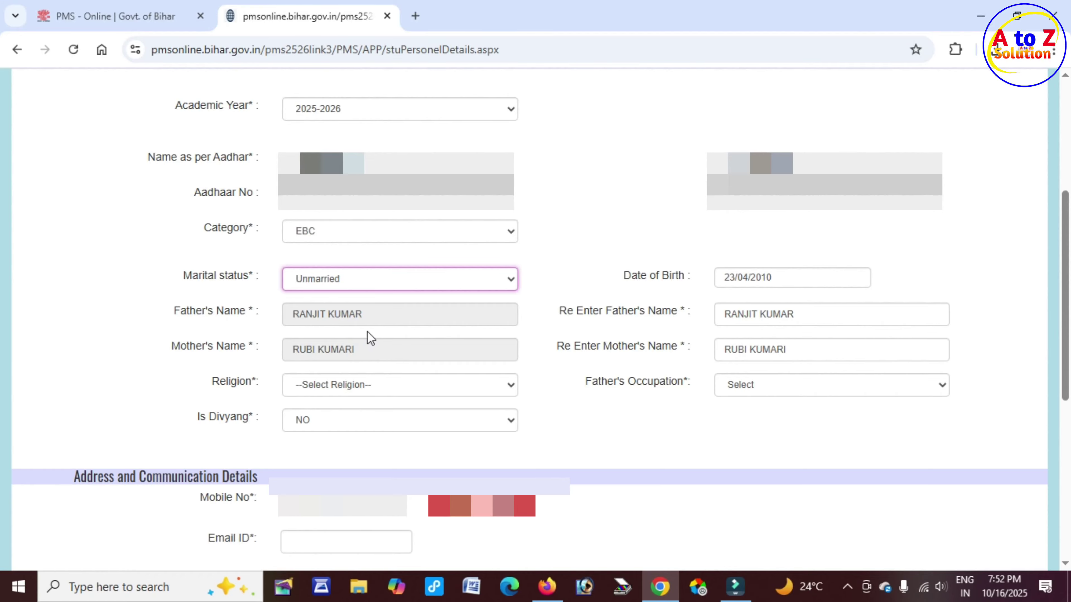
double_click(213, 380)
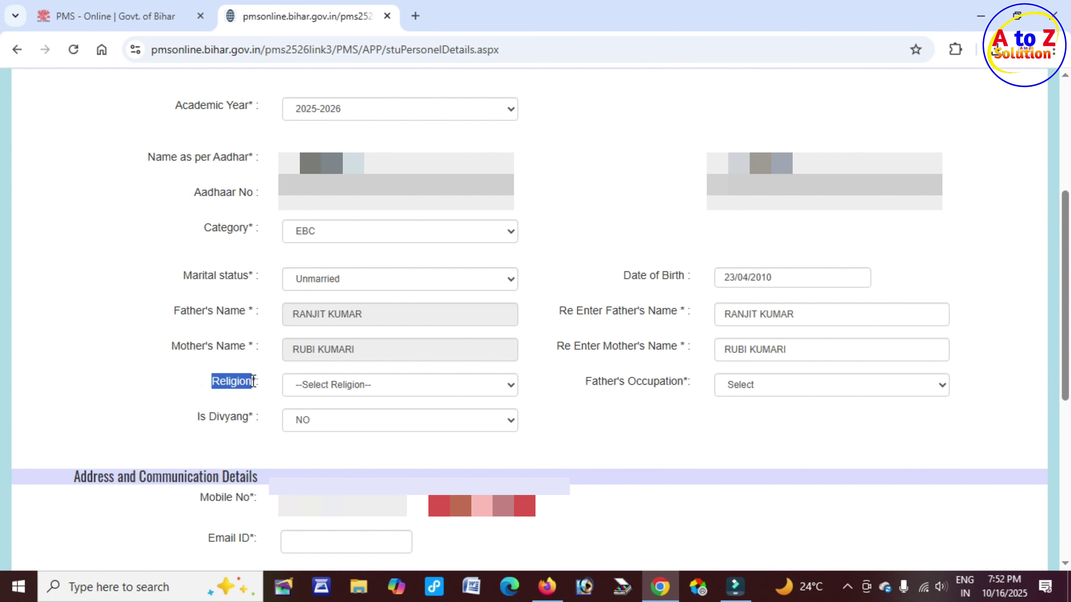
left_click(371, 388)
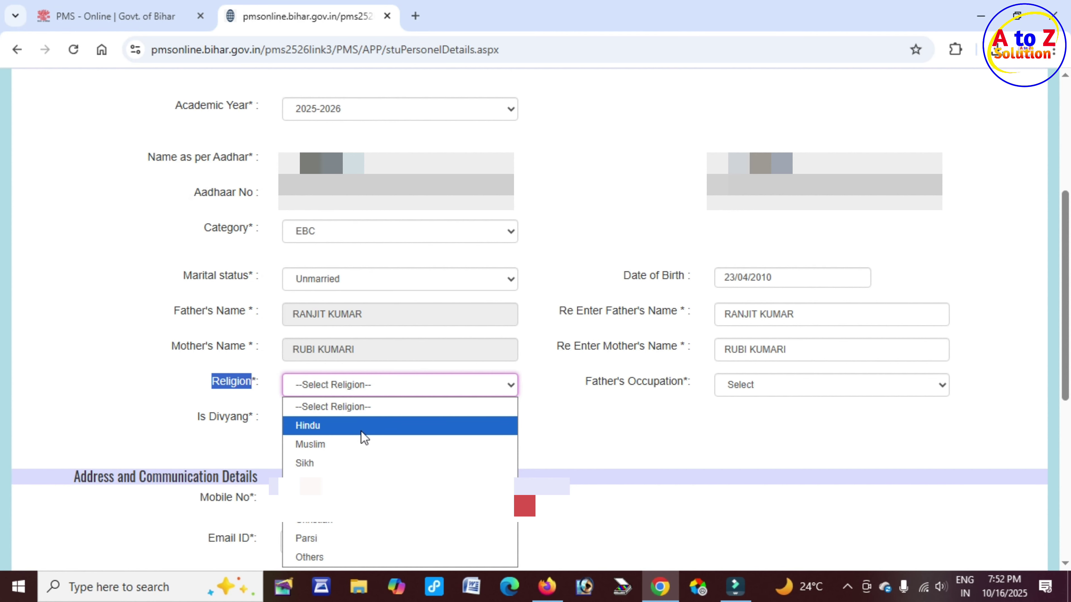
left_click(352, 428)
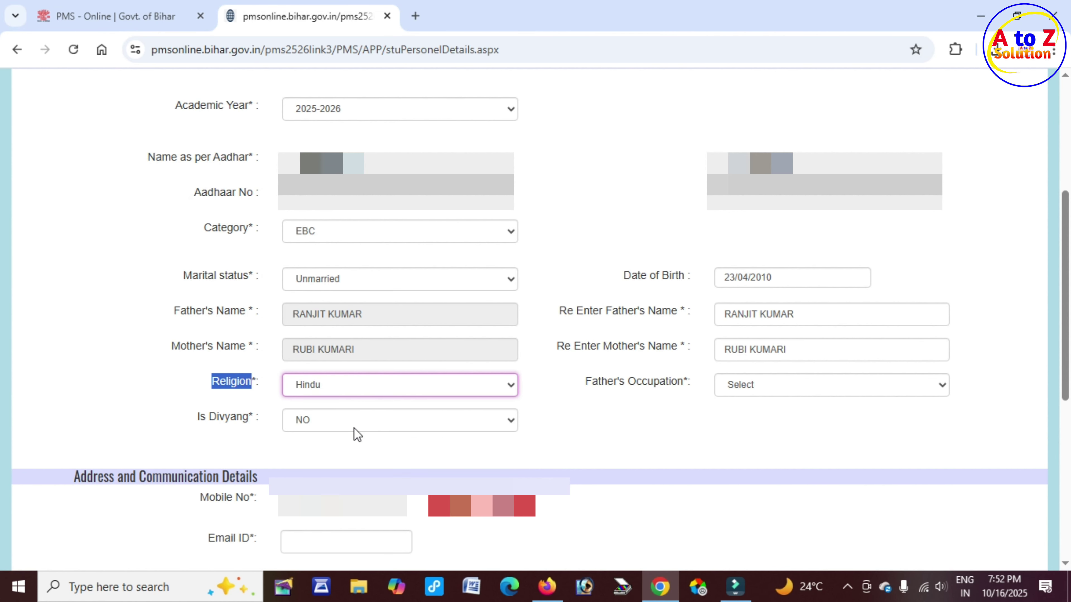
Set Father's Occupation to Farmer and keep Is Divyang at NO
left_click_drag(592, 381, 683, 387)
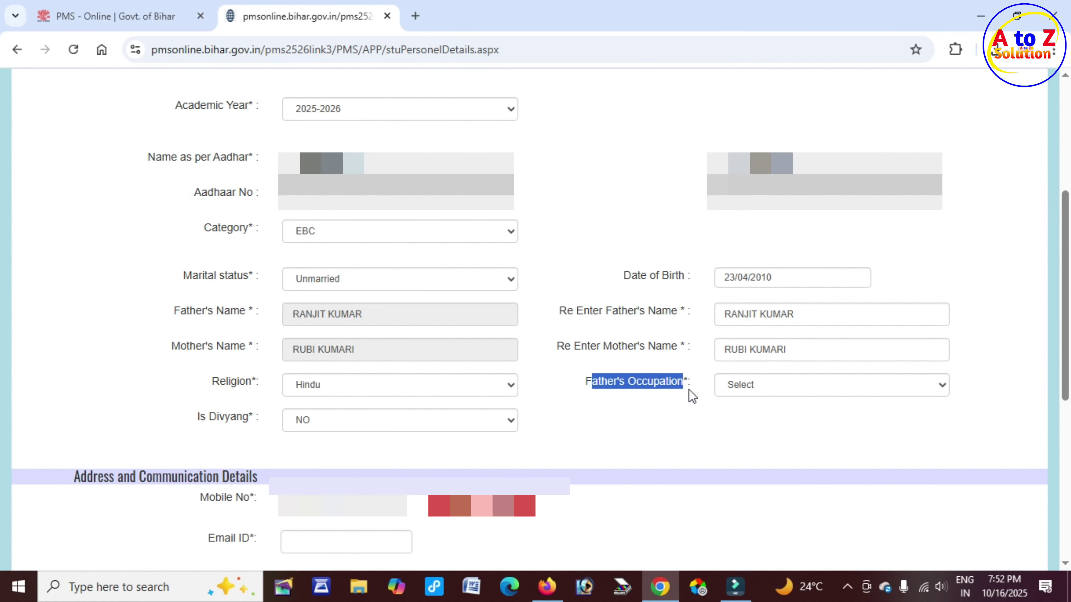
left_click(769, 389)
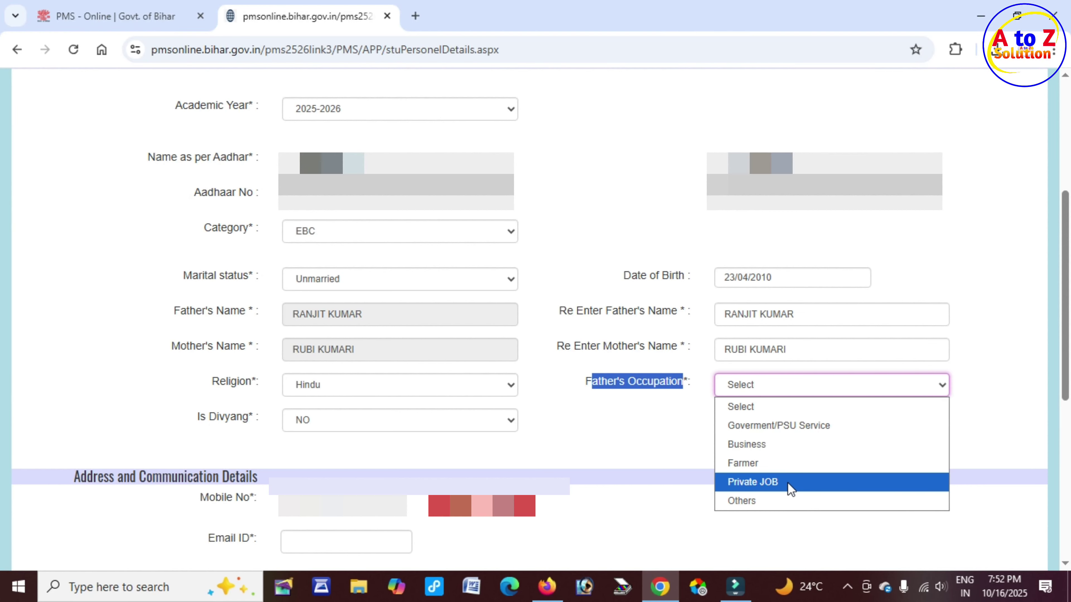
left_click(759, 462)
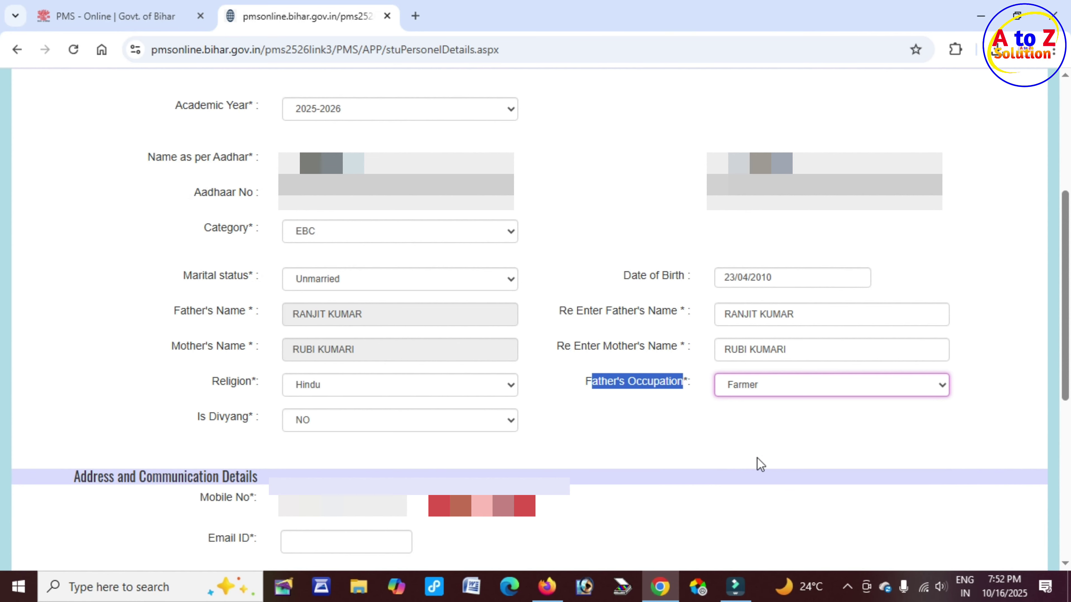
left_click_drag(197, 417, 250, 416)
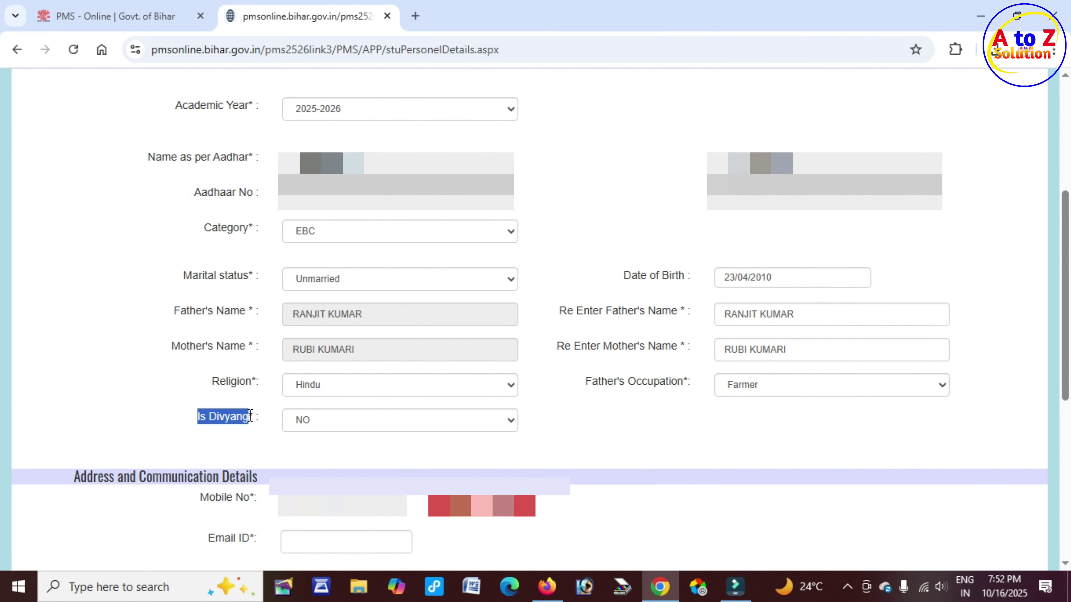
left_click(319, 425)
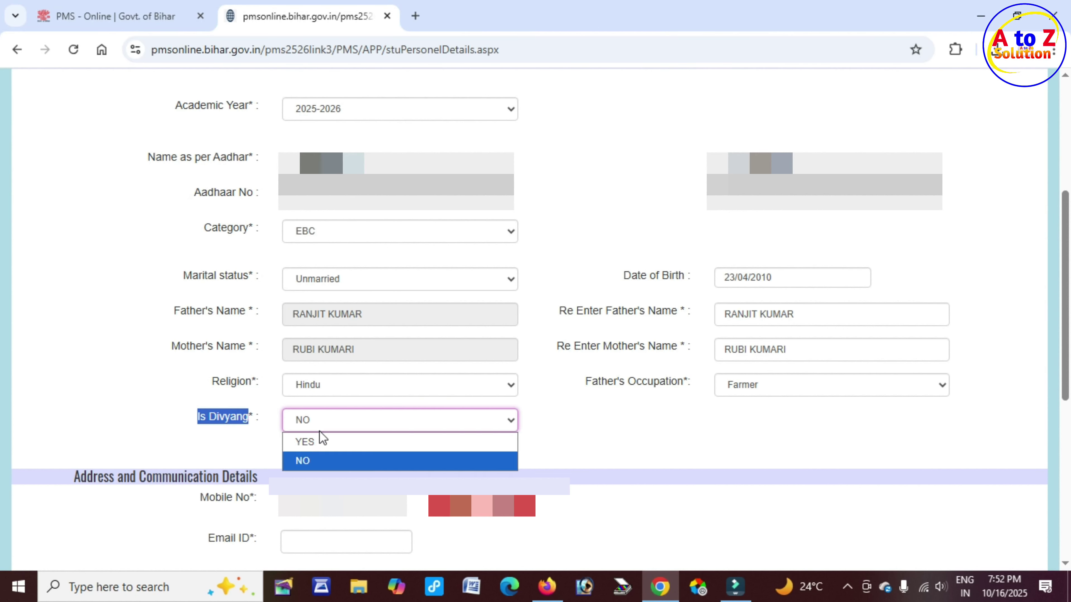
left_click(344, 460)
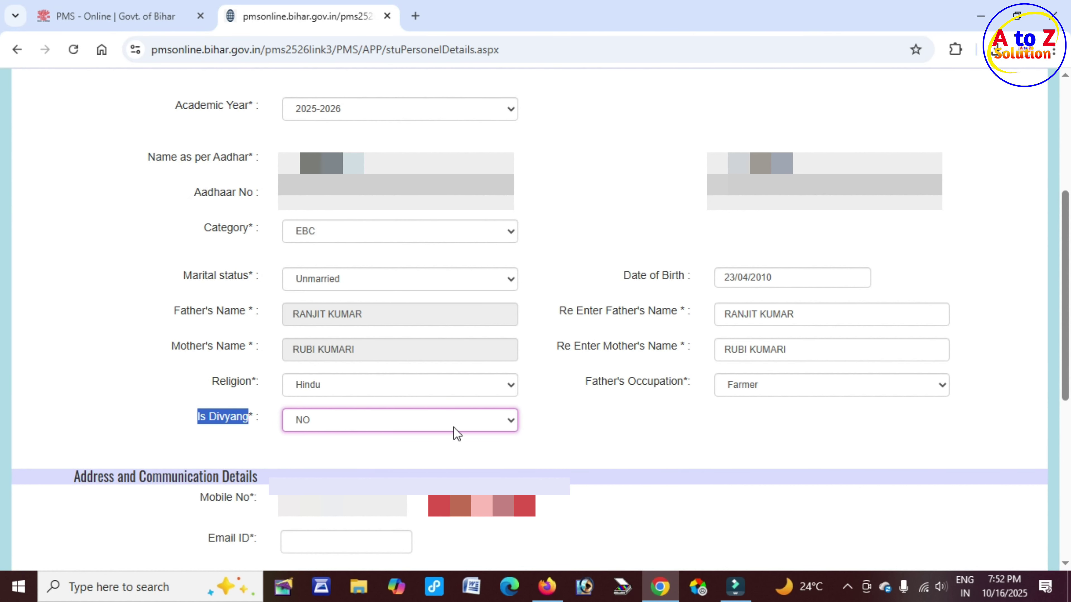
In Address details, keep Bihar as Domicile State and GAYA as Home District
scroll(672, 422, "down", 8)
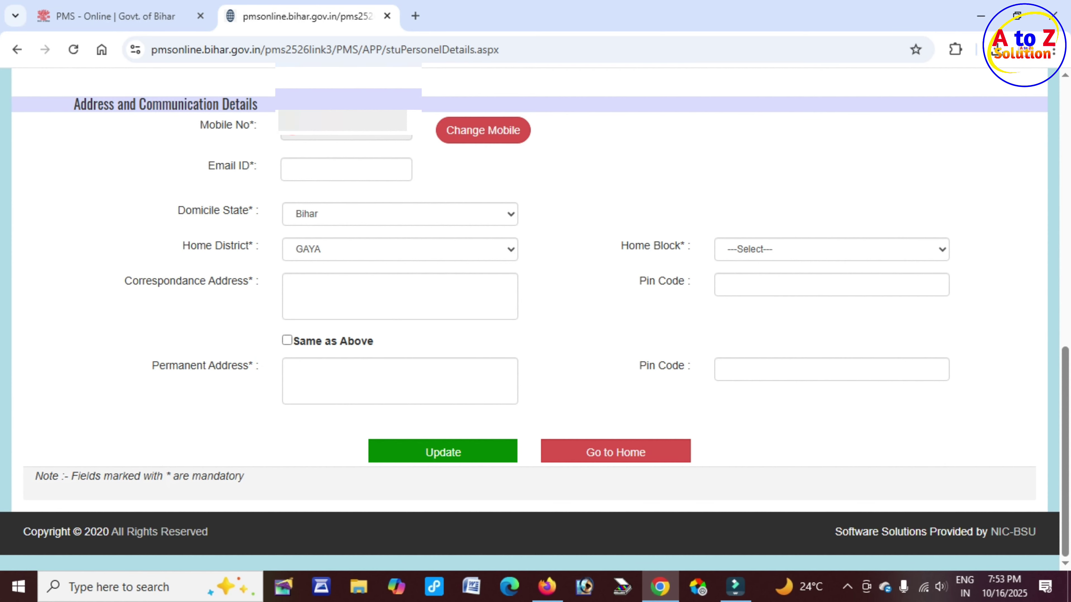
left_click(345, 133)
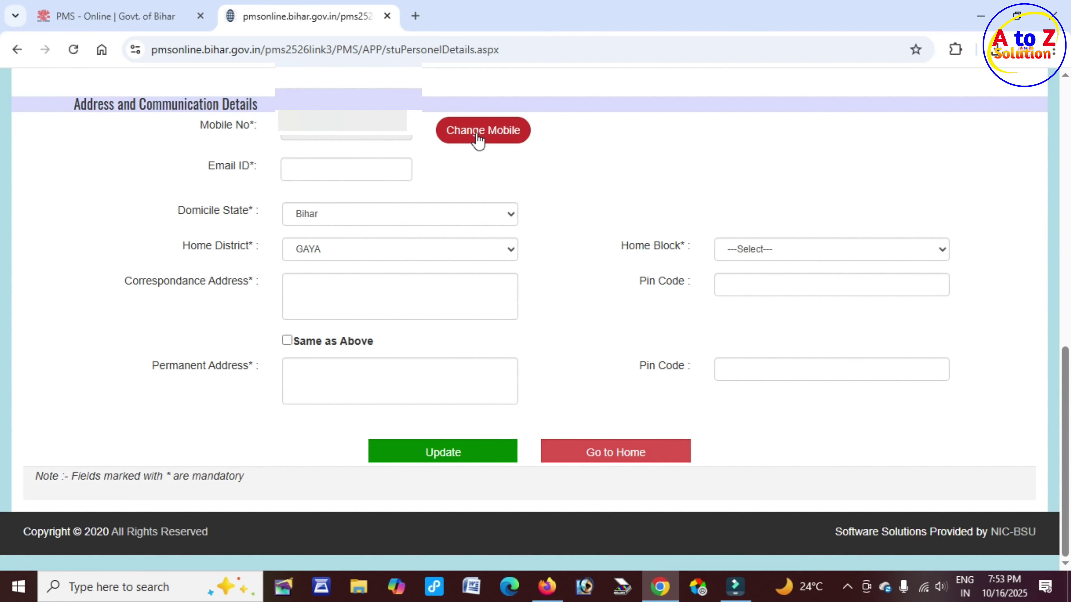
left_click(298, 170)
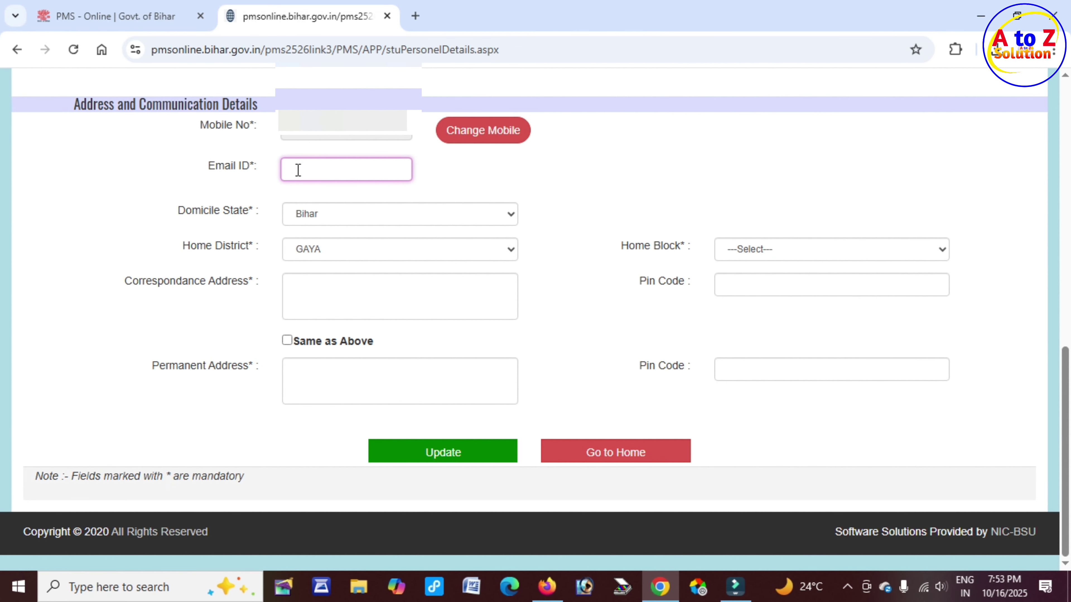
left_click_drag(191, 210, 260, 211)
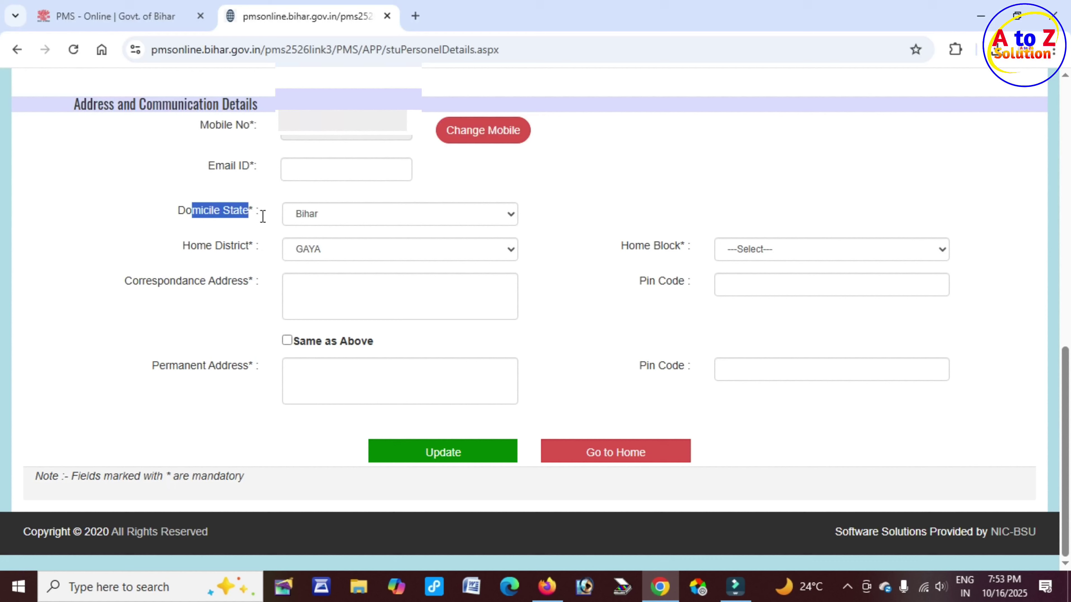
left_click(342, 222)
left_click(342, 222)
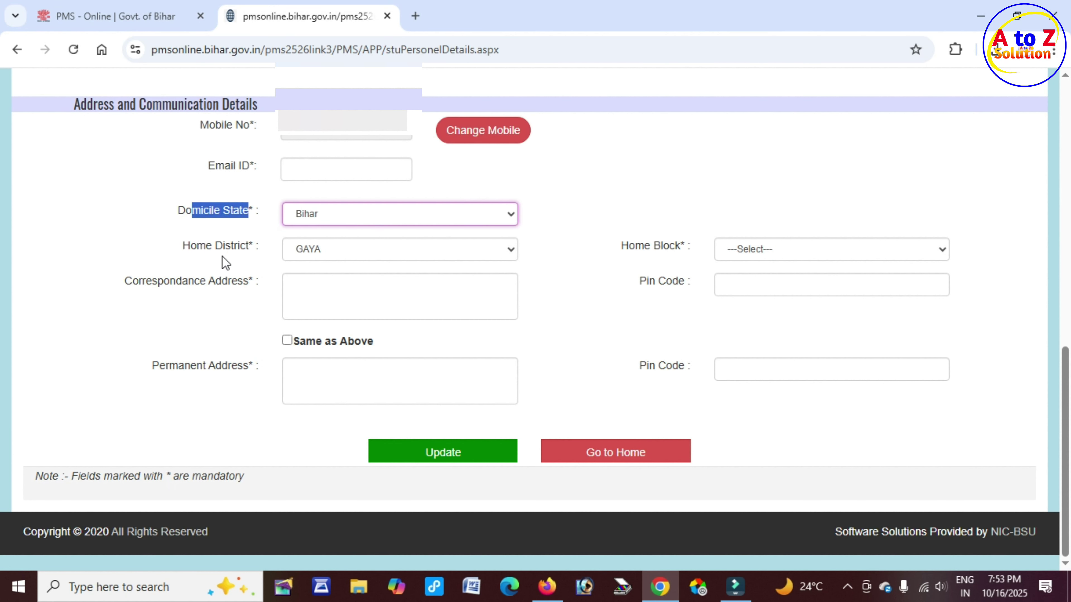
left_click_drag(191, 245, 248, 246)
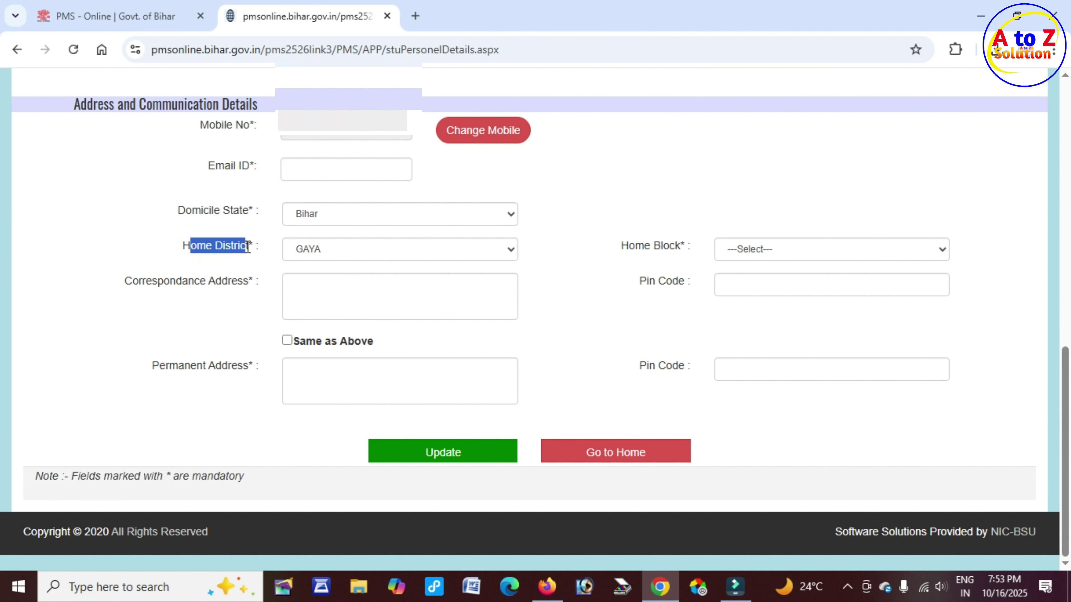
left_click(360, 257)
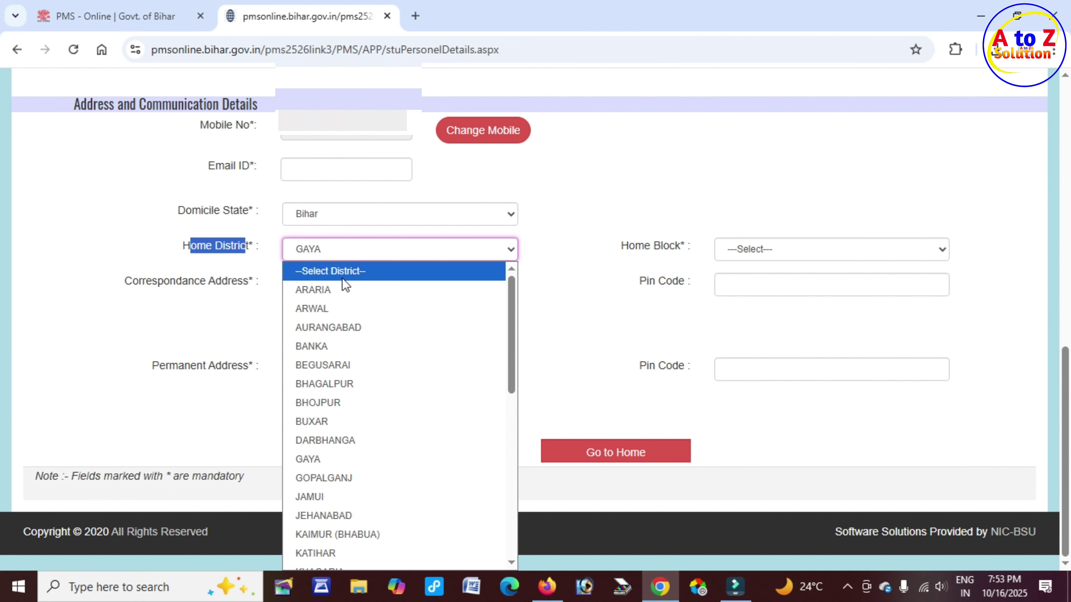
left_click(338, 461)
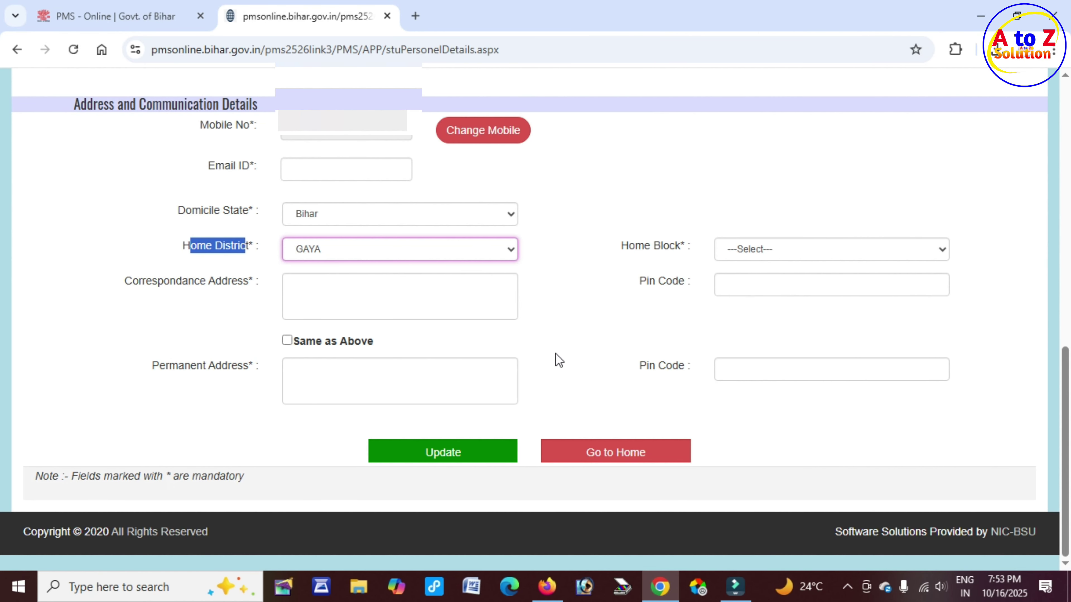
Set Home Block to Gurua
left_click_drag(622, 323, 682, 327)
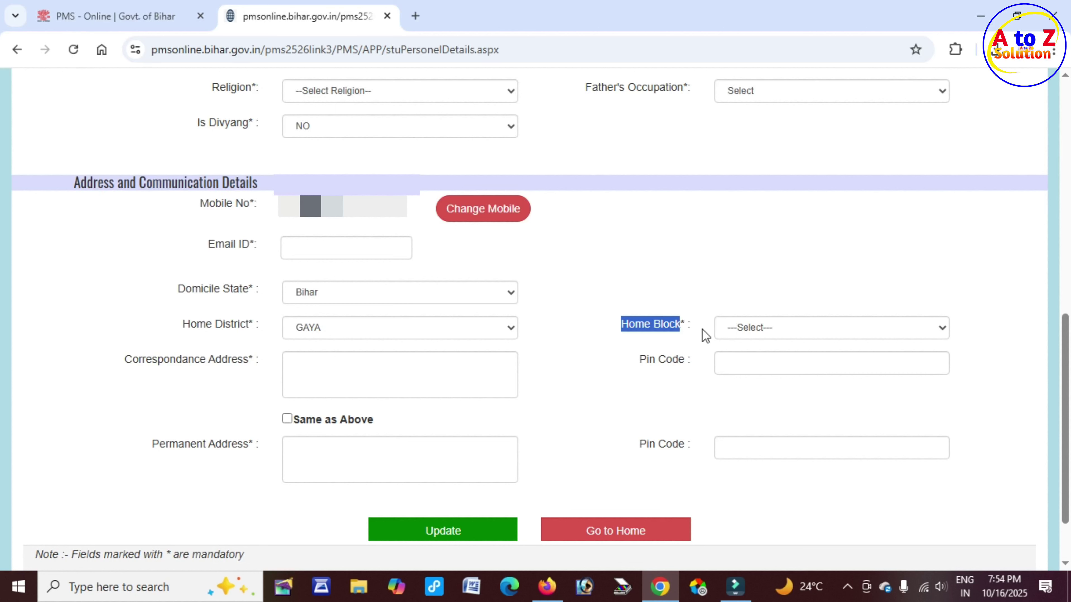
left_click(787, 329)
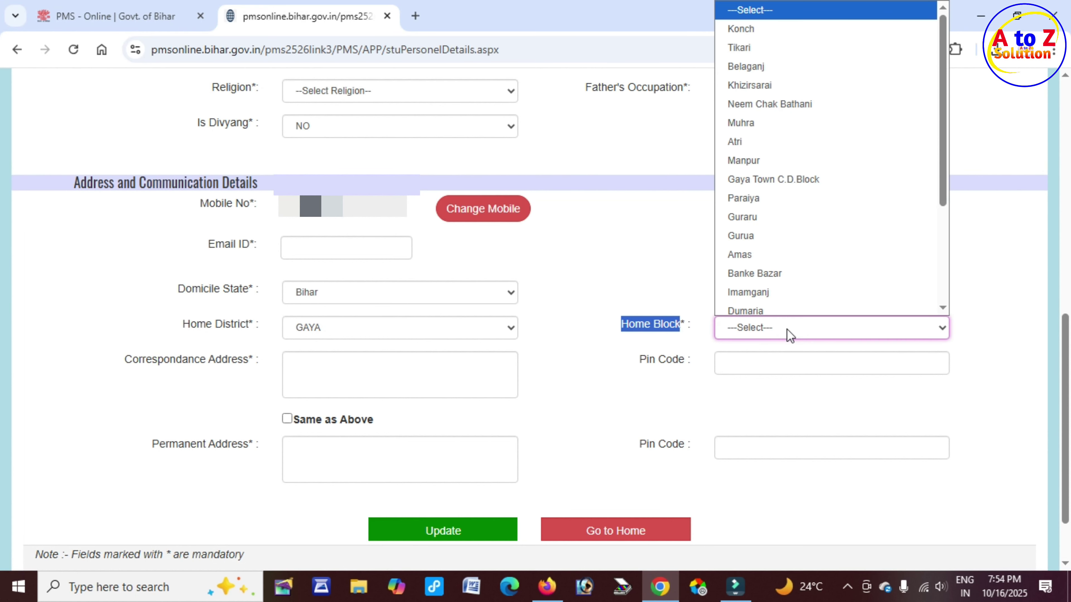
left_click(761, 232)
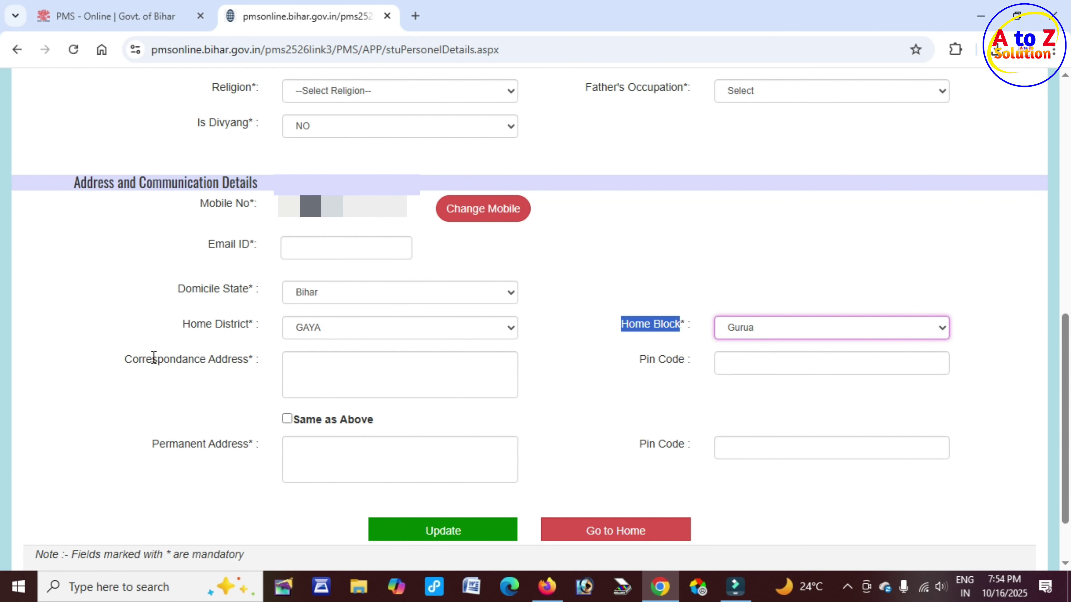
Type the student's village, post-office and police-station address into Correspondance Address
left_click_drag(153, 358, 252, 359)
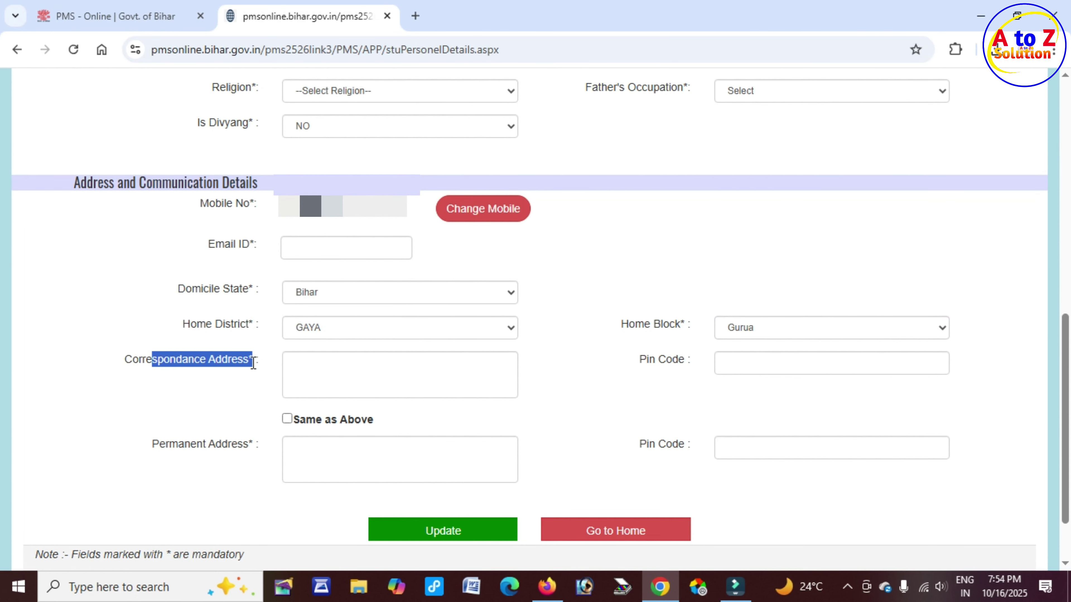
left_click(301, 364)
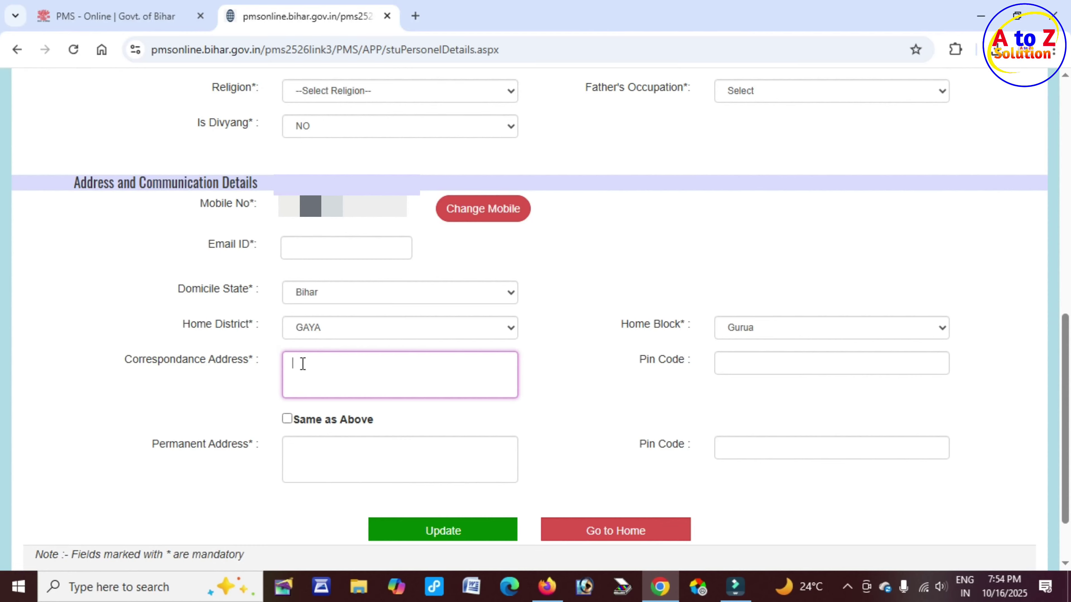
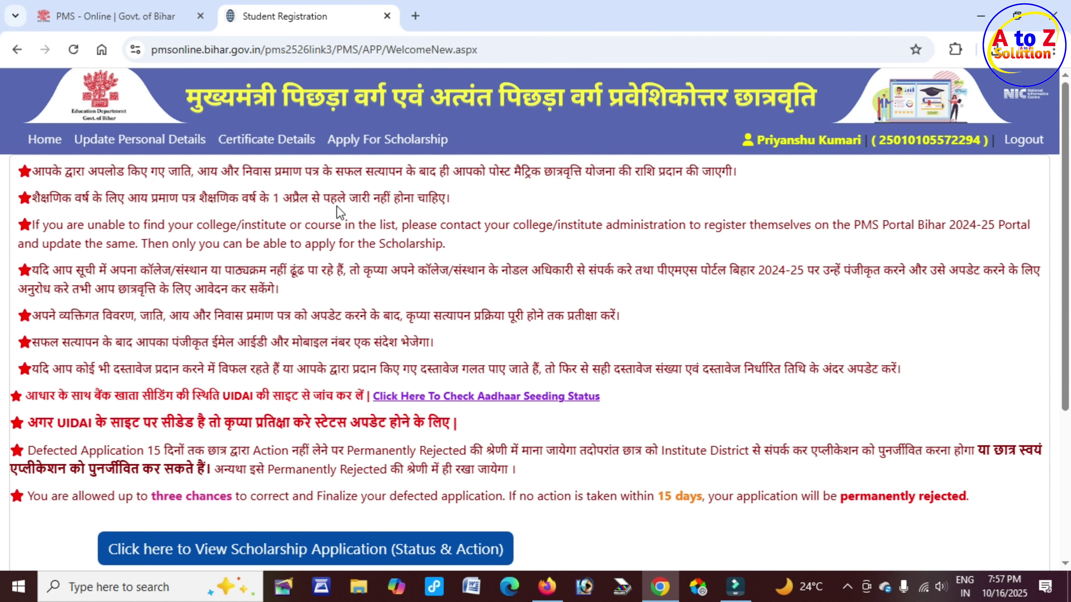
Open the Certificate Details page and look over its residential, income and caste upload sections
left_click(261, 151)
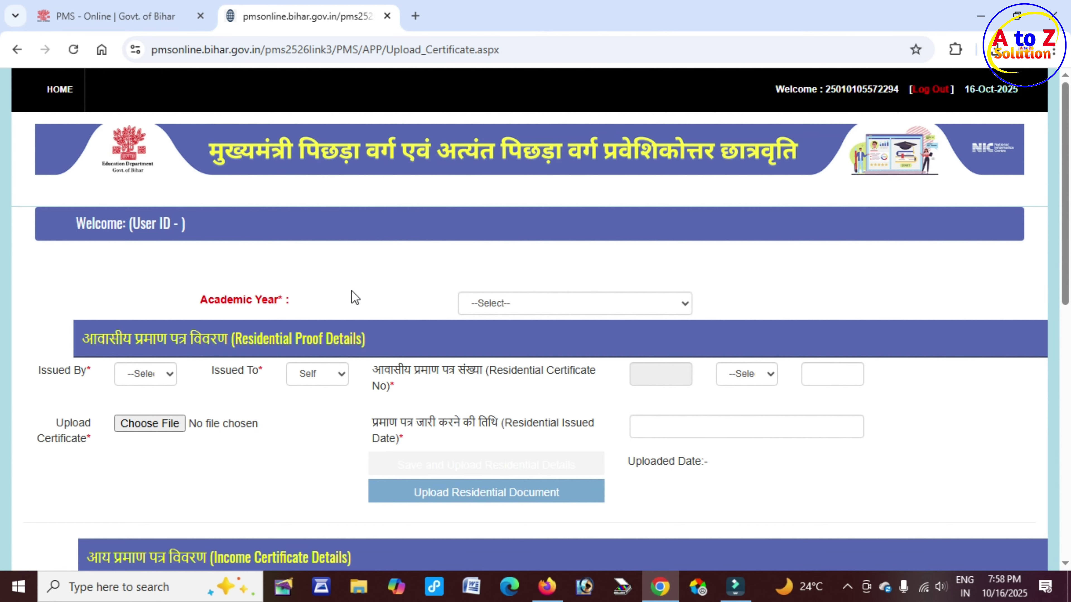
scroll(352, 295, "down", 3)
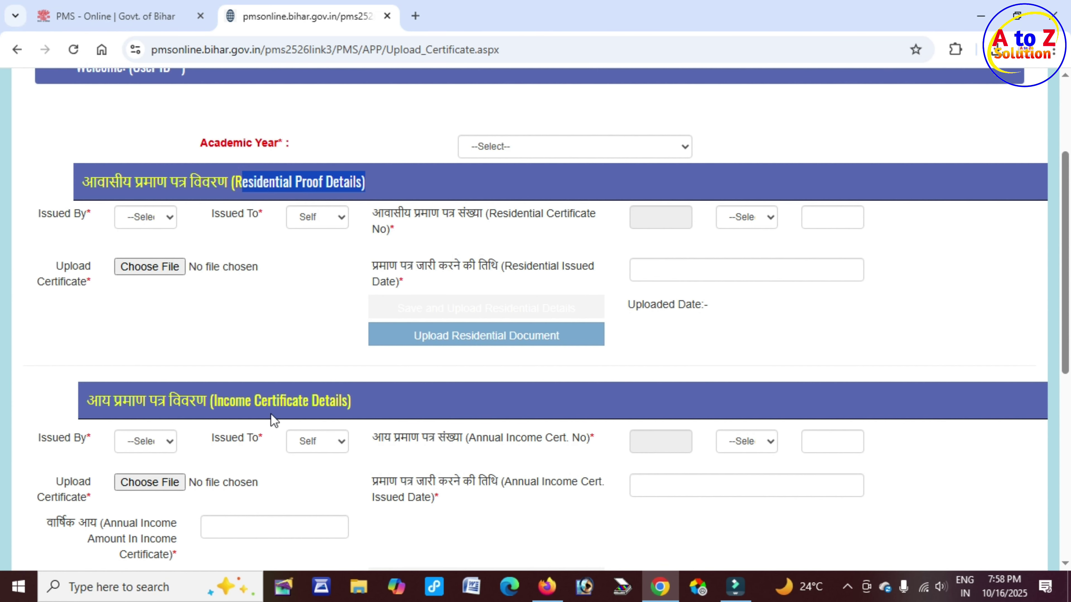
scroll(222, 399, "down", 8)
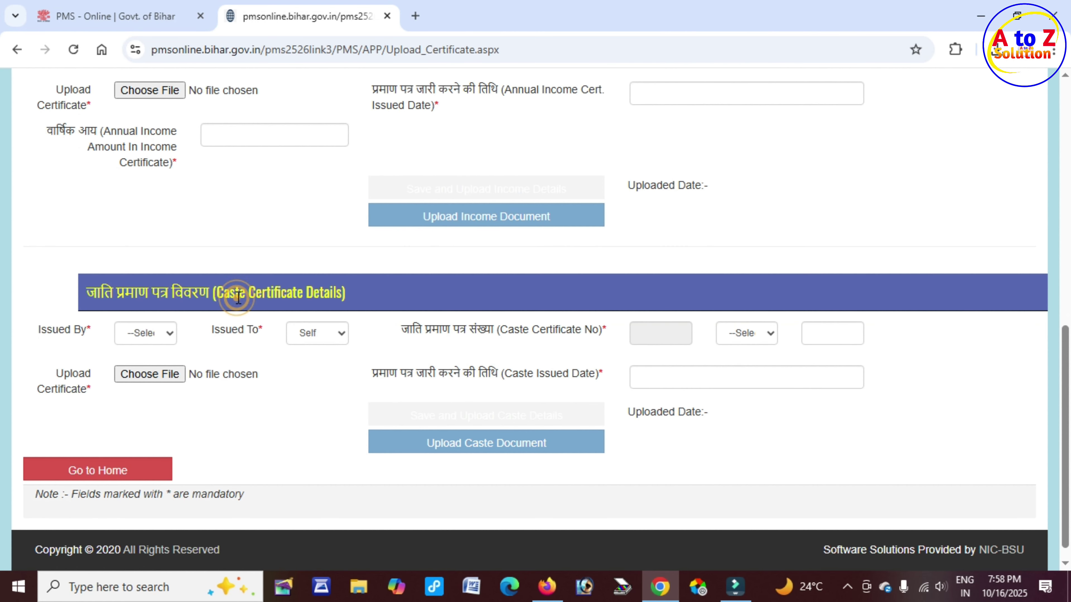
scroll(422, 311, "up", 10)
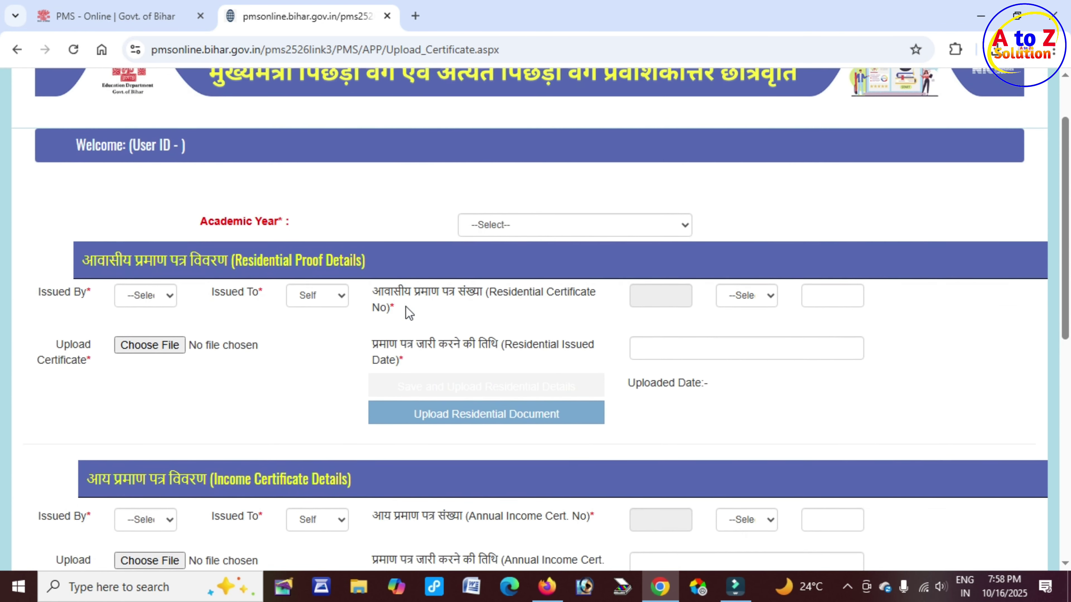
scroll(408, 313, "up", 2)
left_click_drag(228, 300, 290, 301)
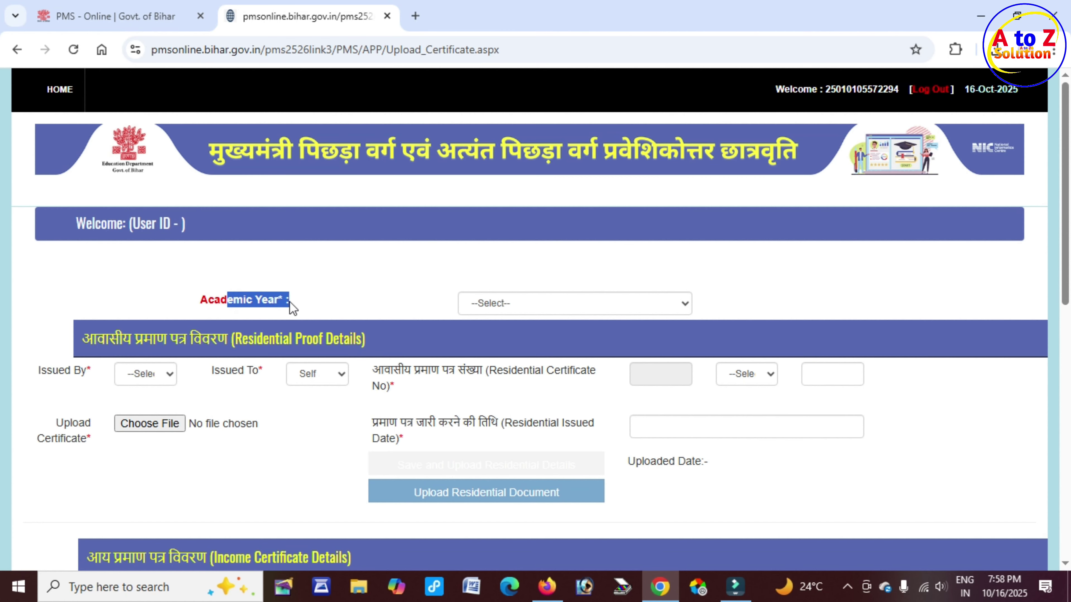
Choose academic year 2025-2026 and set the residential certificate issuer to RO
left_click(502, 306)
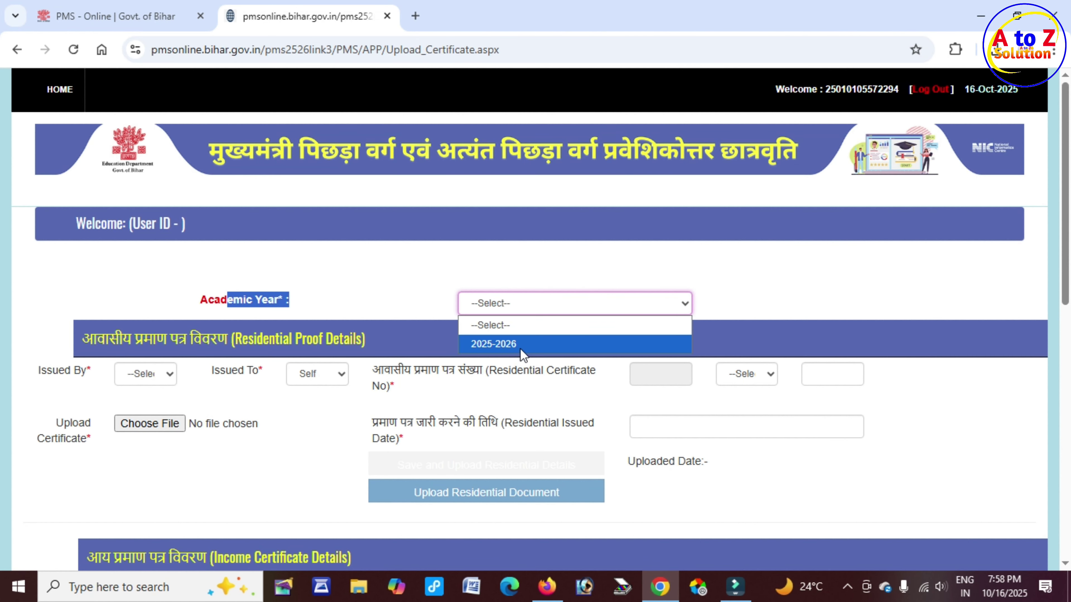
left_click(509, 344)
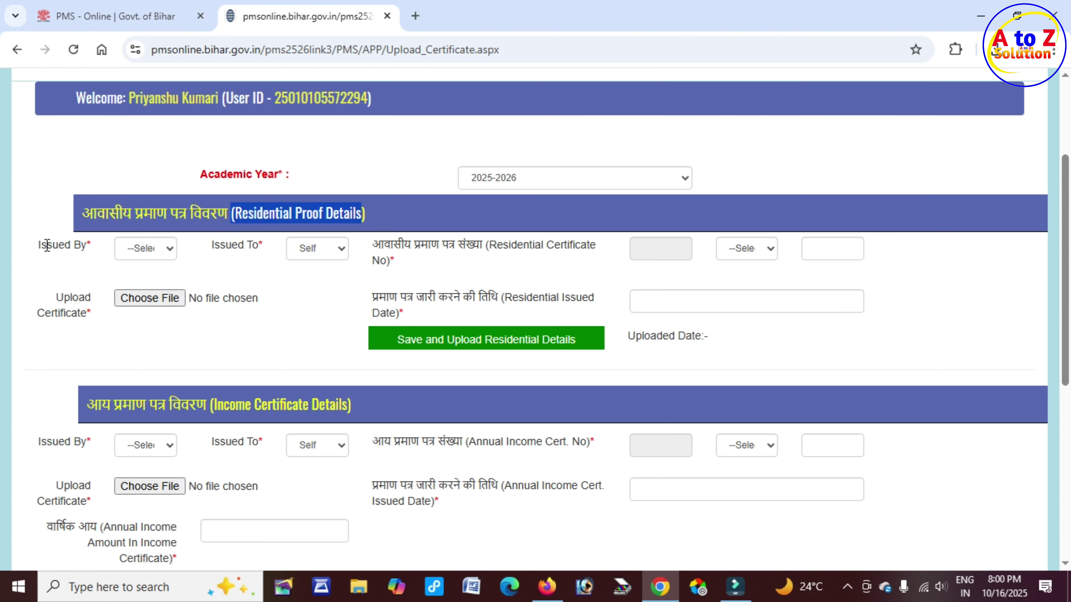
left_click_drag(47, 245, 84, 245)
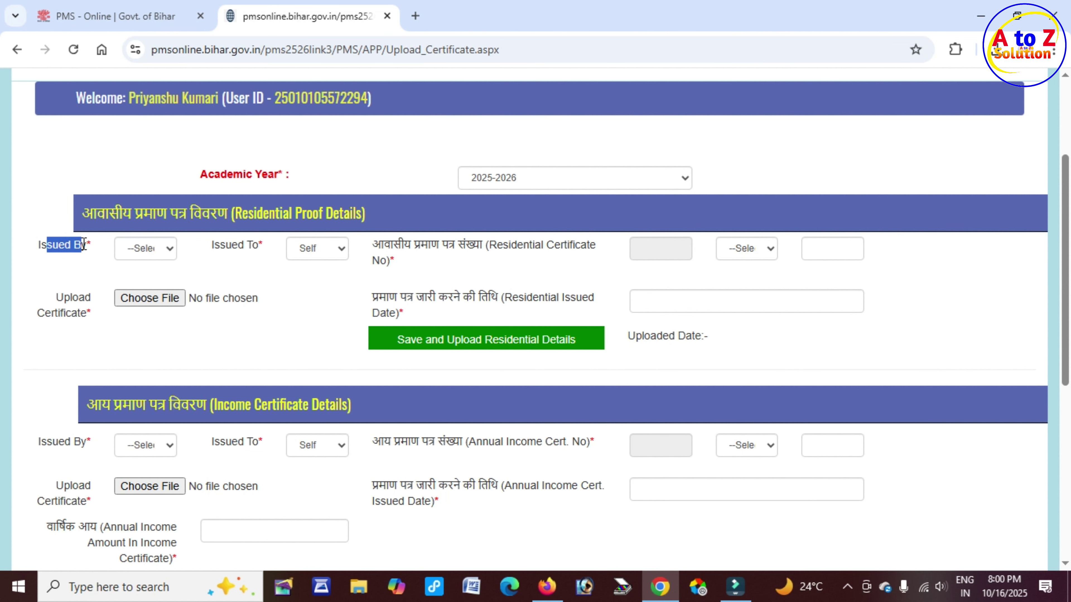
left_click(161, 248)
left_click(156, 288)
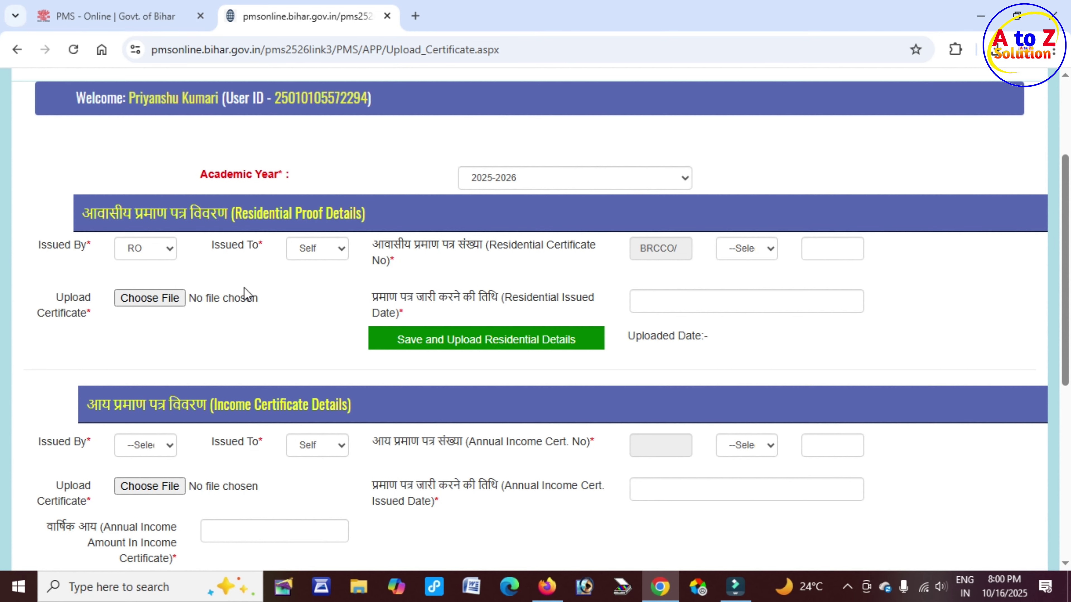
left_click(323, 249)
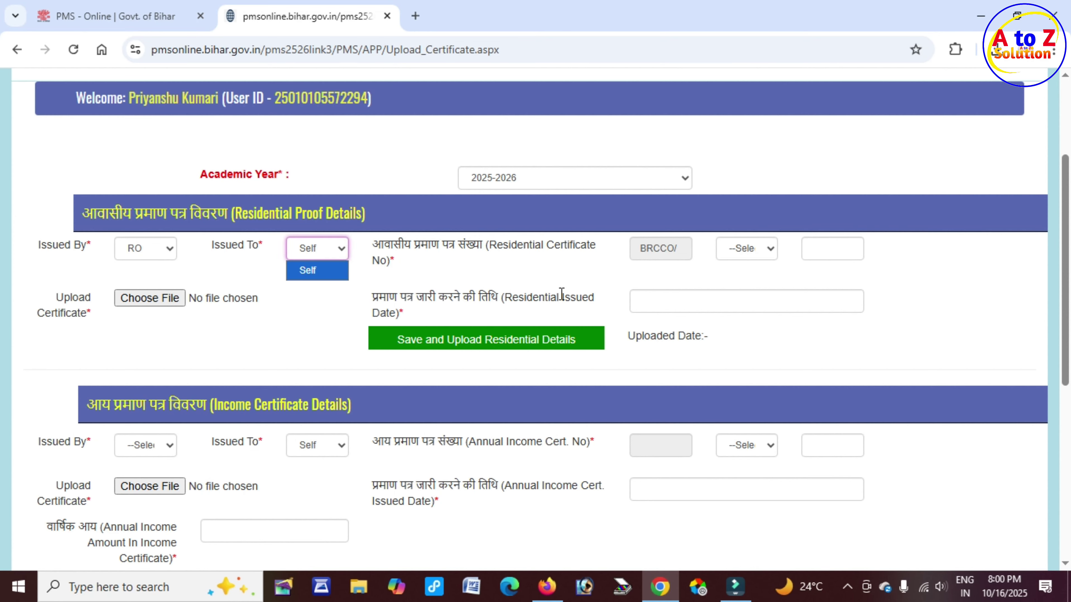
left_click_drag(653, 249, 674, 248)
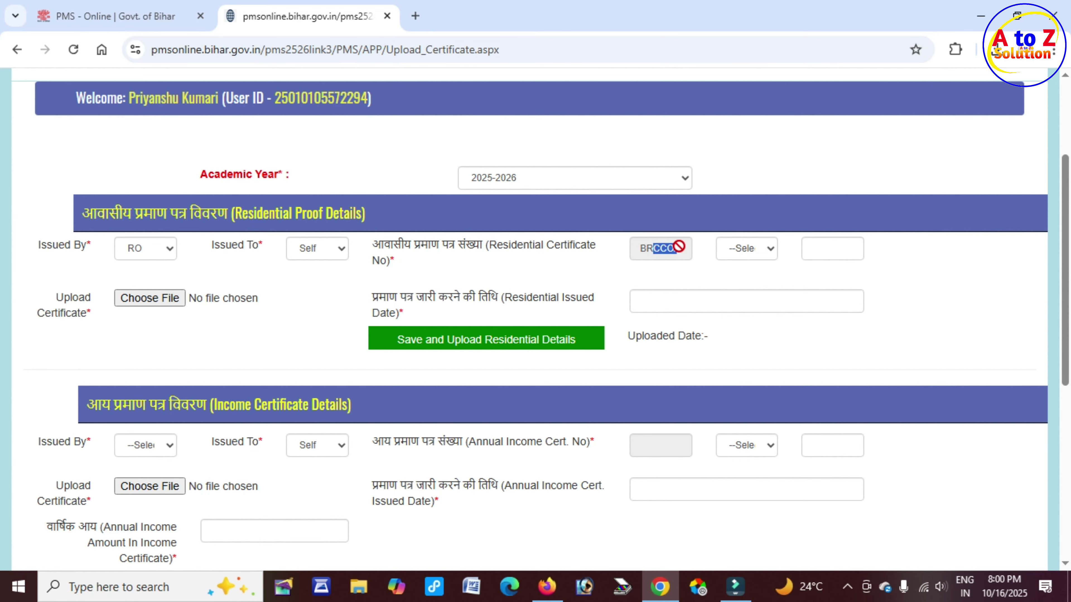
Set the certificate number's year to 2025/ and enter the certificate serial number
left_click(766, 249)
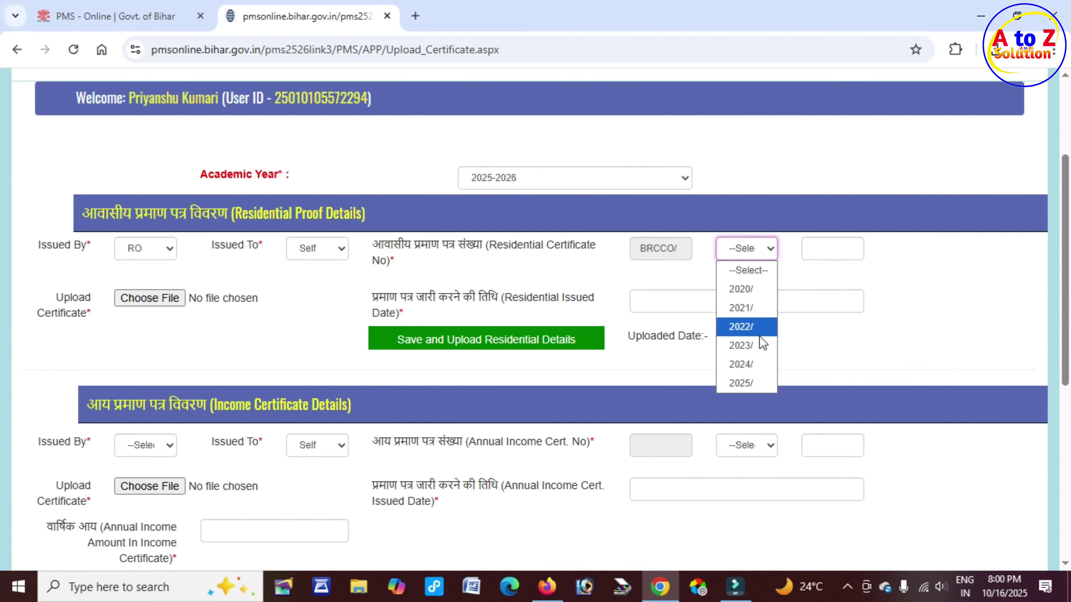
left_click(753, 384)
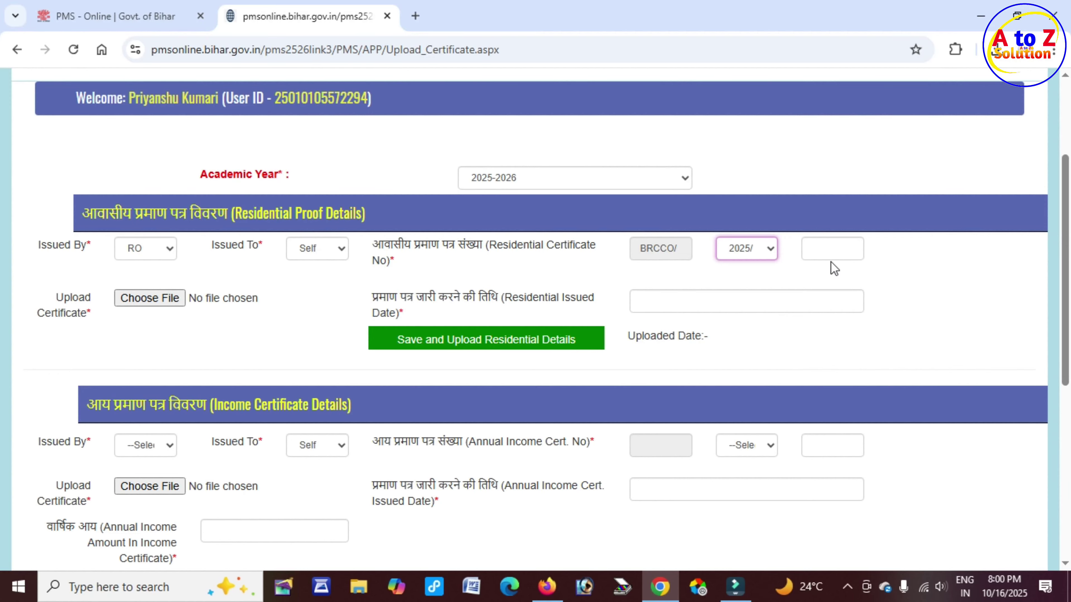
left_click_drag(653, 247, 677, 249)
left_click(746, 251)
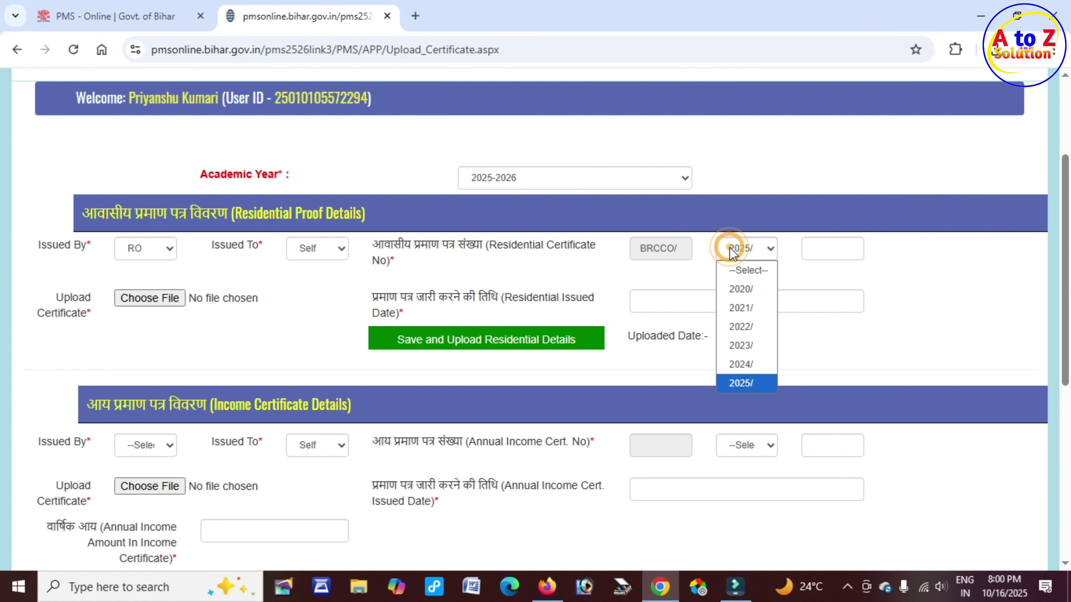
left_click(820, 250)
left_click(822, 250)
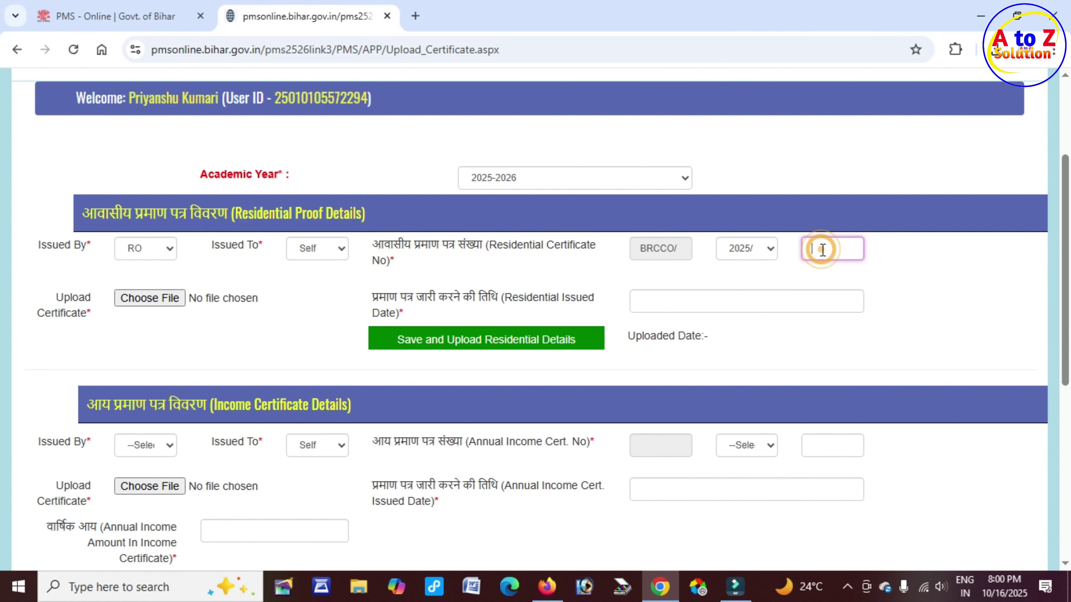
left_click(436, 302)
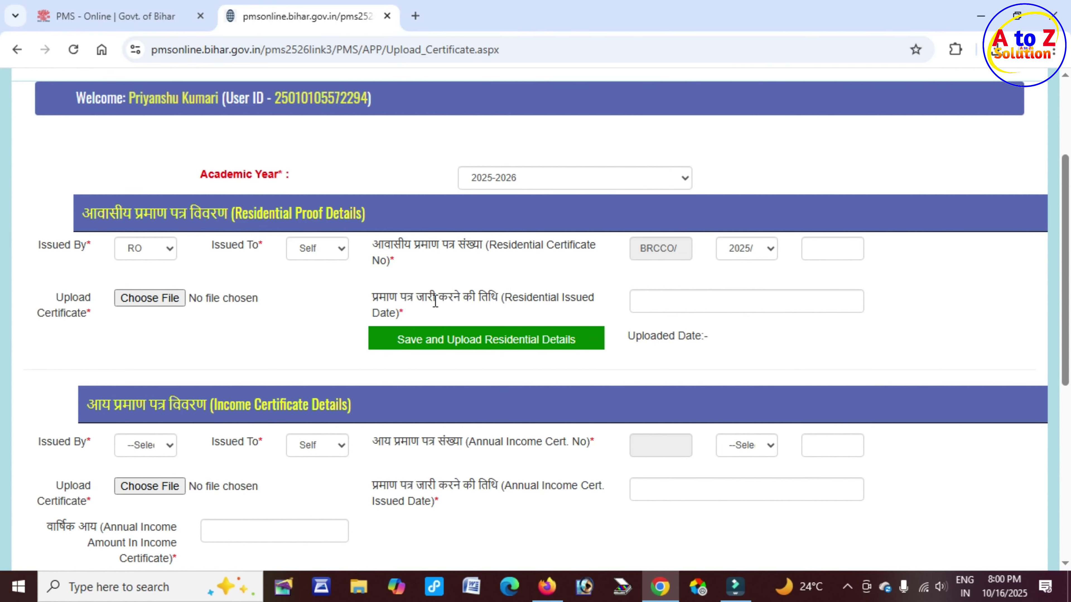
Pick the residential certificate's issue date from the calendar
left_click_drag(384, 297, 527, 319)
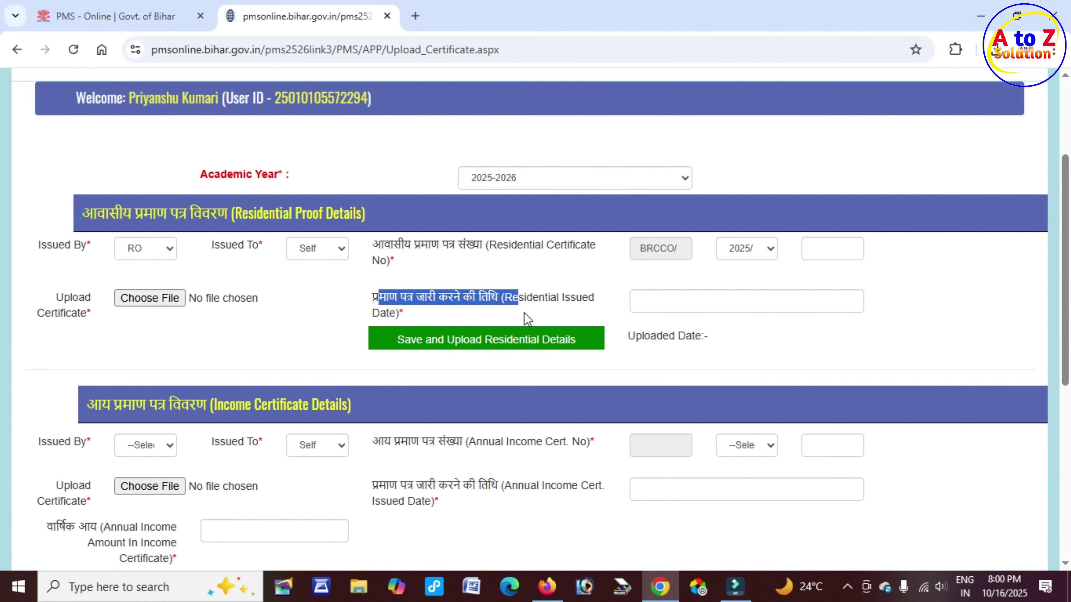
left_click(718, 302)
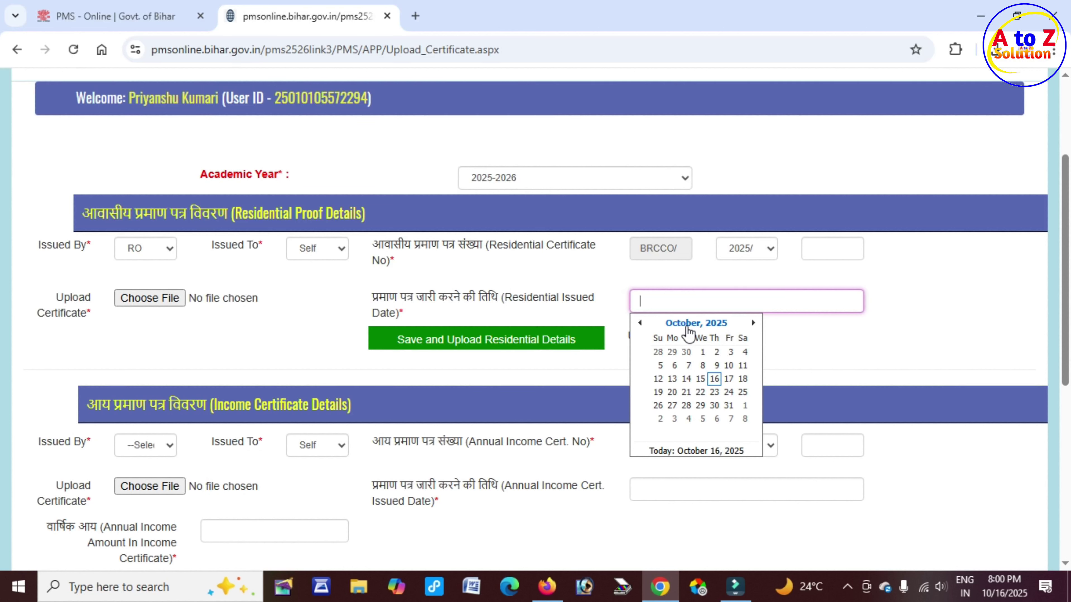
left_click(691, 325)
left_click(716, 383)
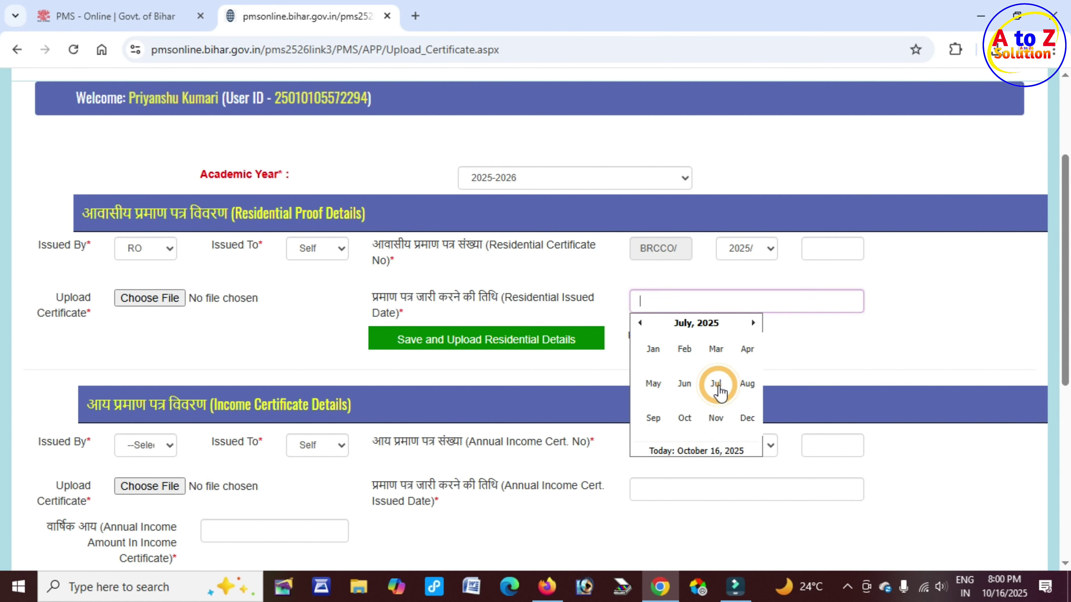
left_click(723, 377)
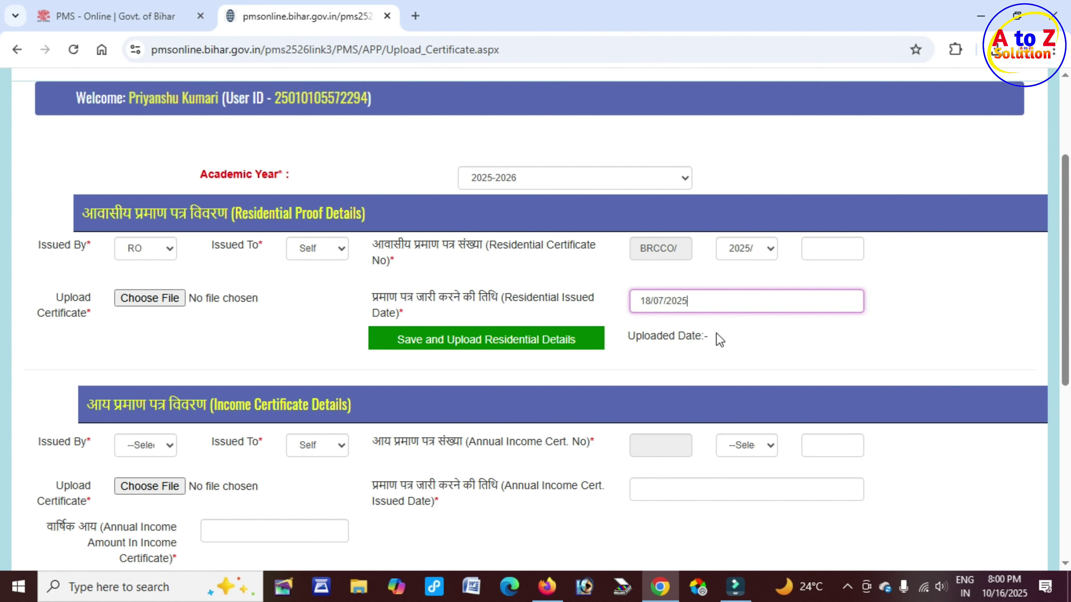
Attach RRRRRR.pdf as the residential certificate file
left_click(162, 302)
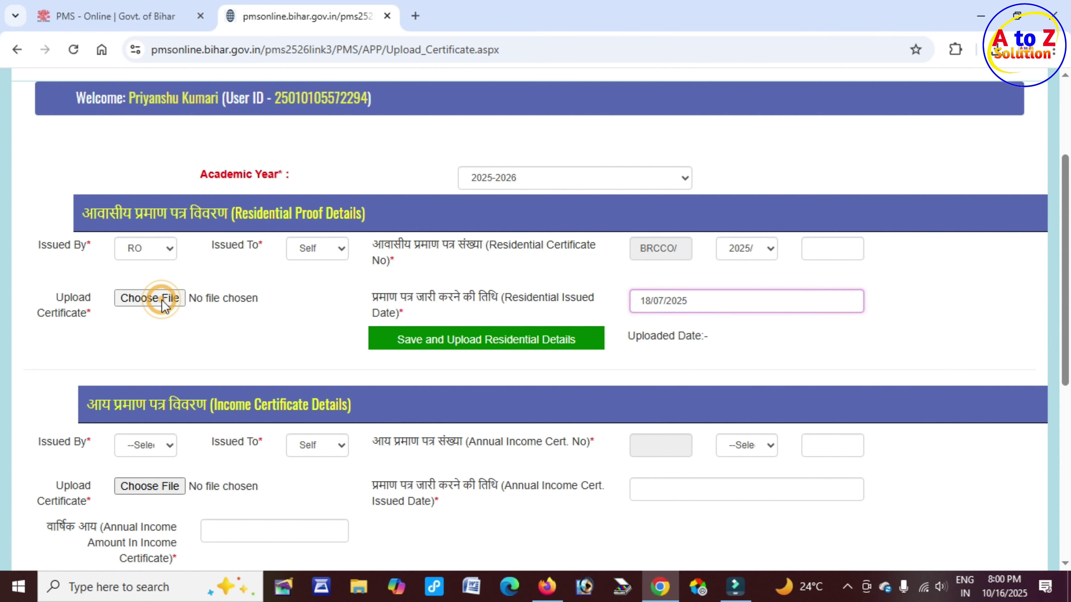
type("R")
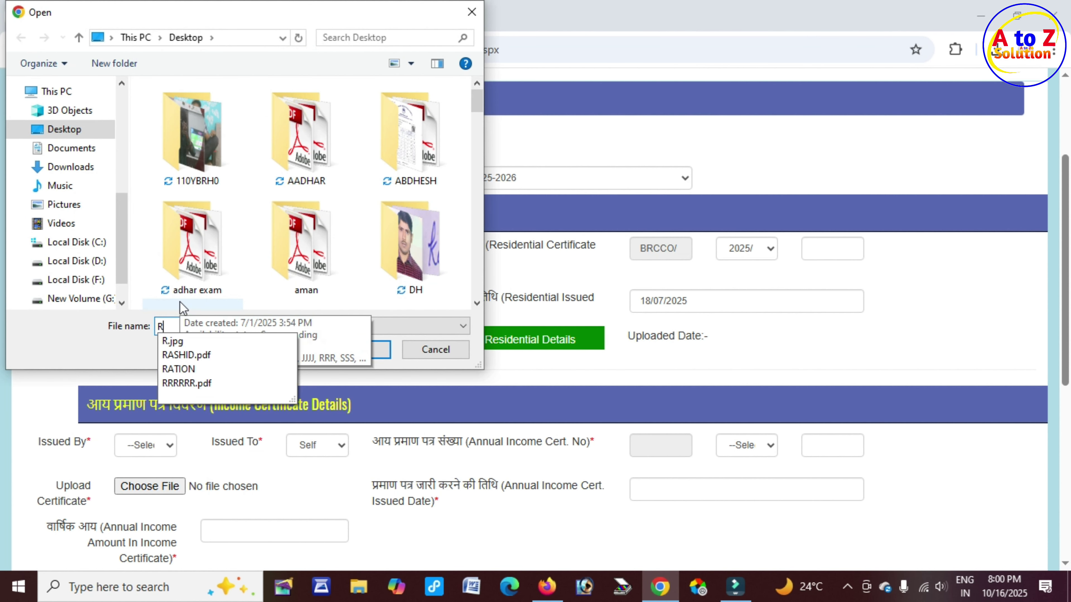
type("R")
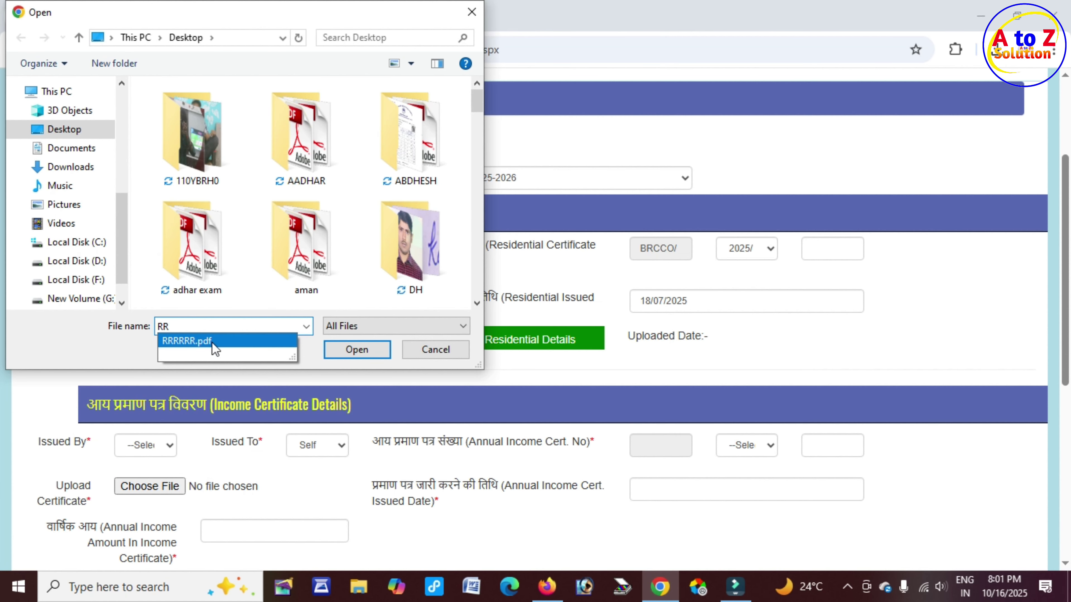
left_click(211, 342)
left_click(358, 353)
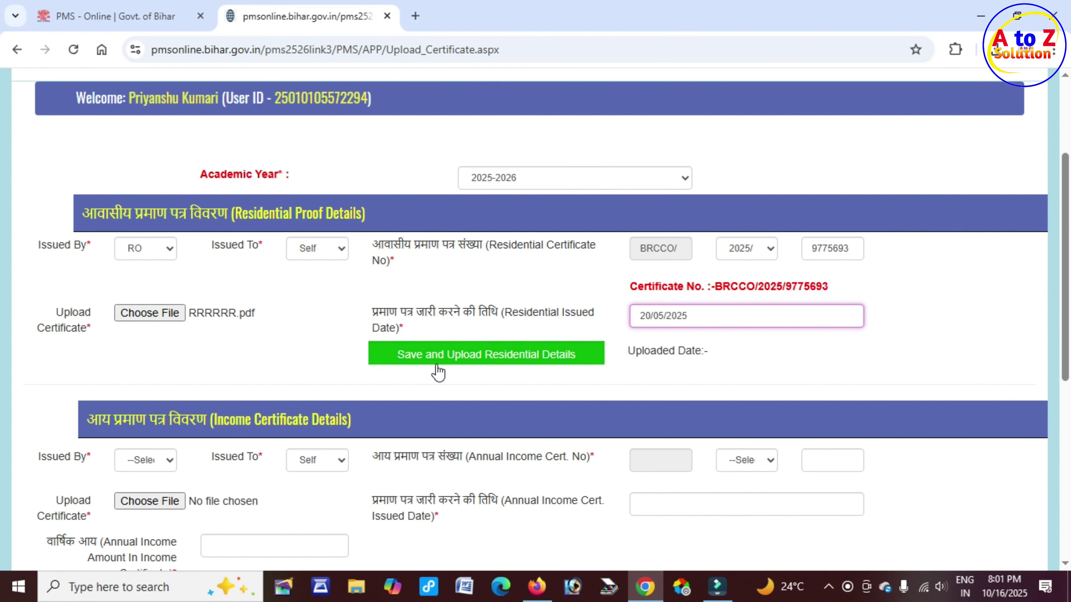
Save and upload the residential details, dismiss the success alert, and move to the Income section
left_click(524, 354)
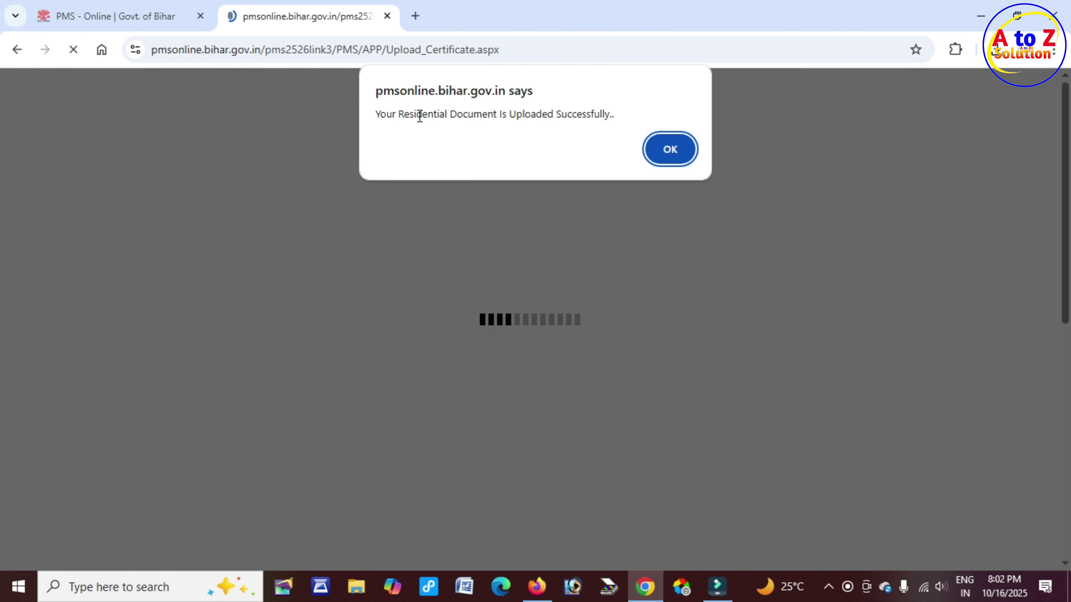
left_click_drag(412, 113, 594, 113)
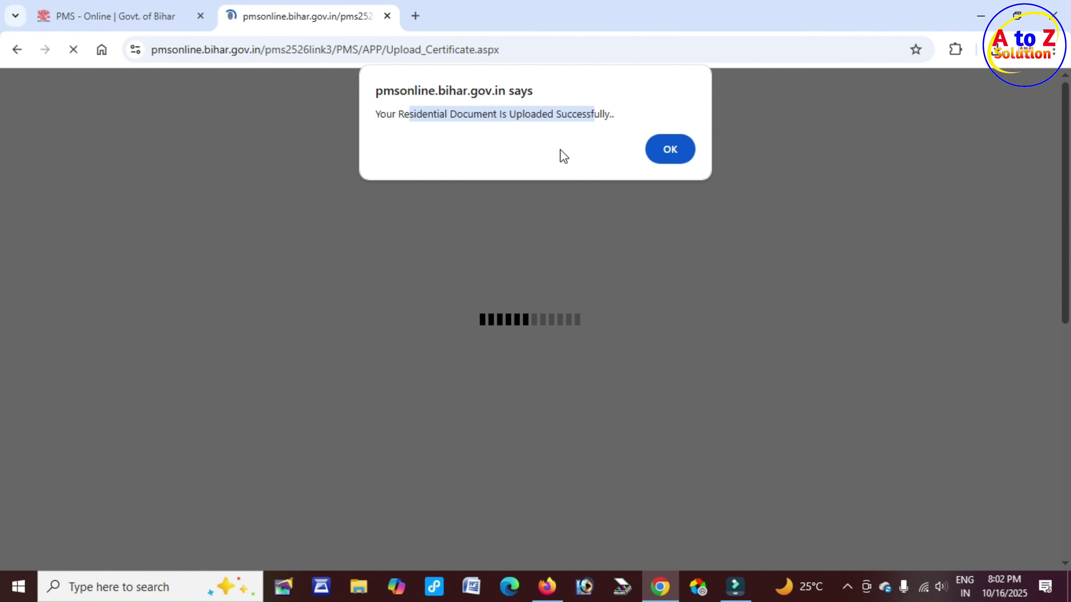
left_click(675, 154)
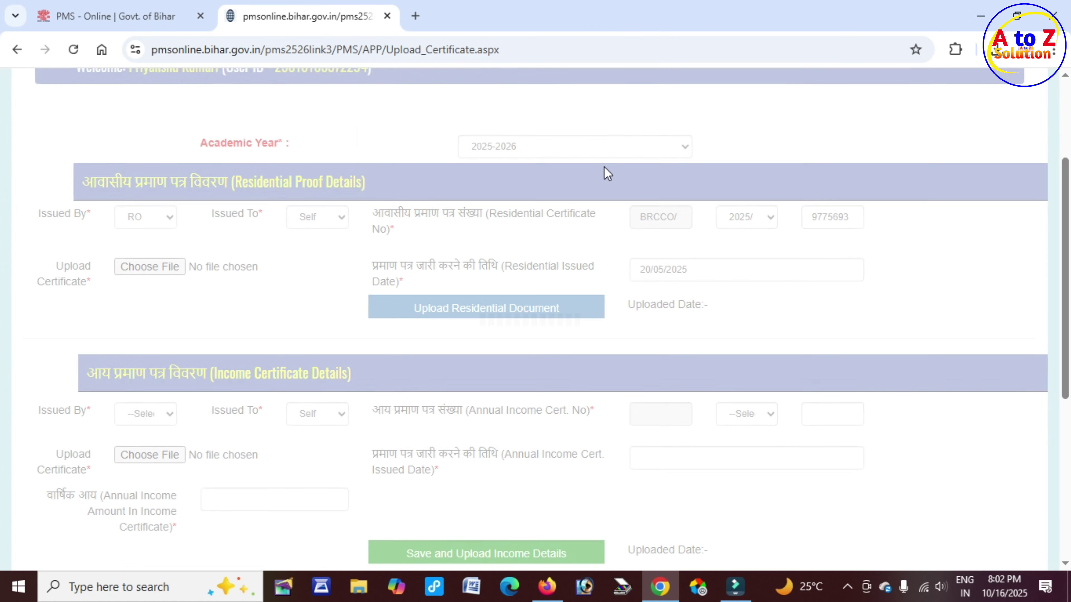
scroll(477, 317, "down", 3)
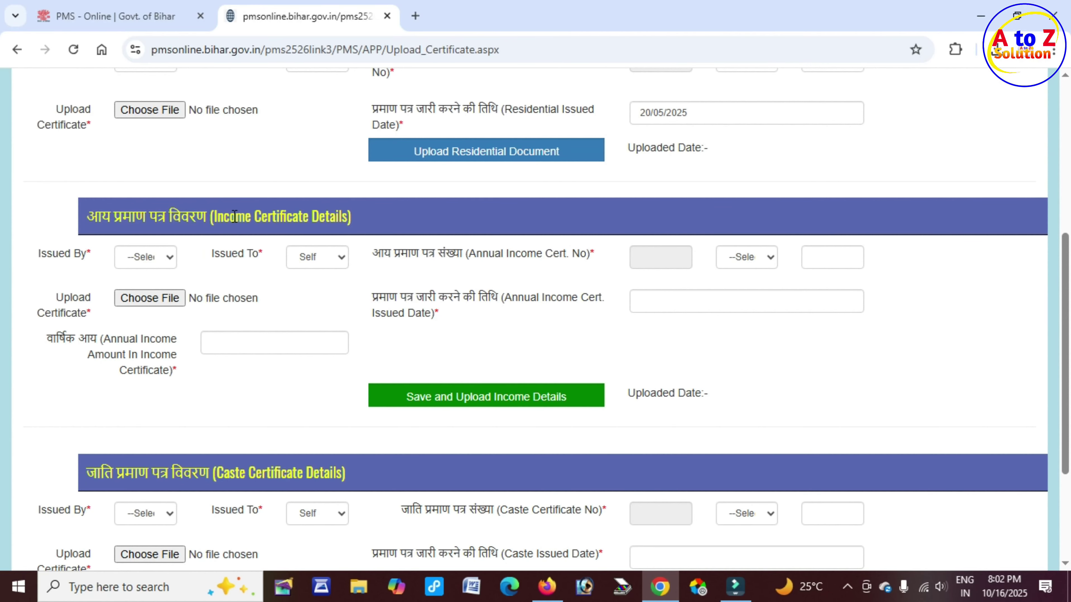
Set the income certificate's Issued By to RO and Issued To to Father
left_click_drag(234, 217, 349, 215)
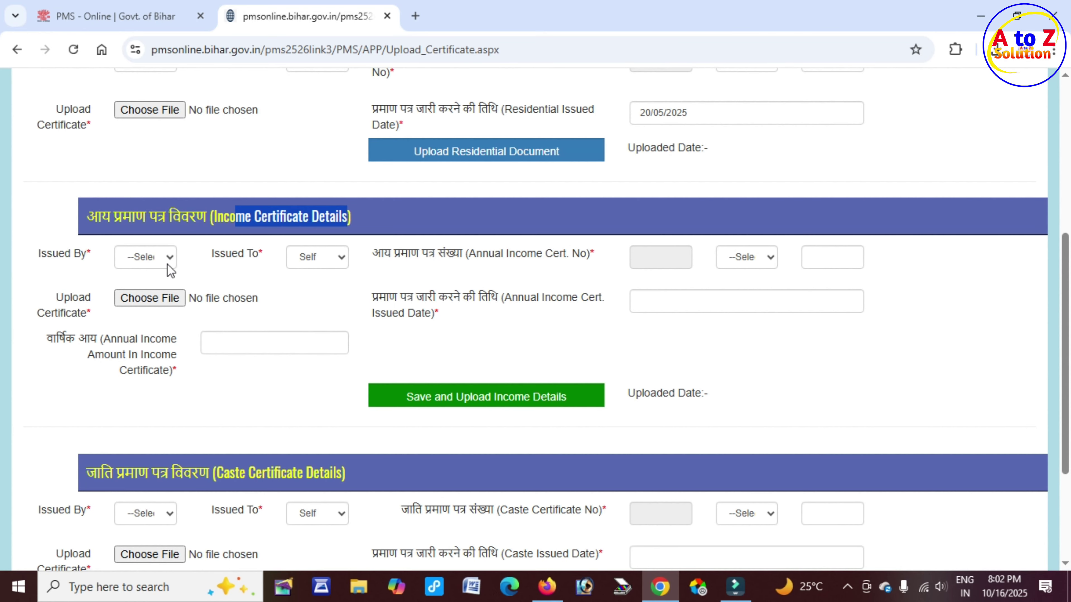
left_click_drag(59, 253, 105, 254)
left_click(157, 267)
left_click(155, 297)
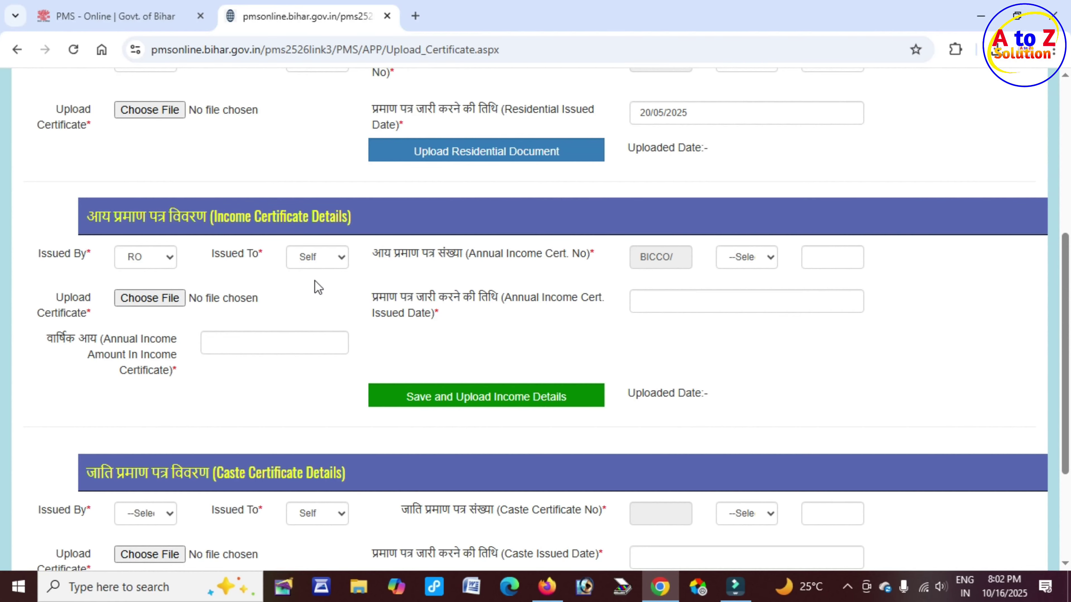
left_click(340, 262)
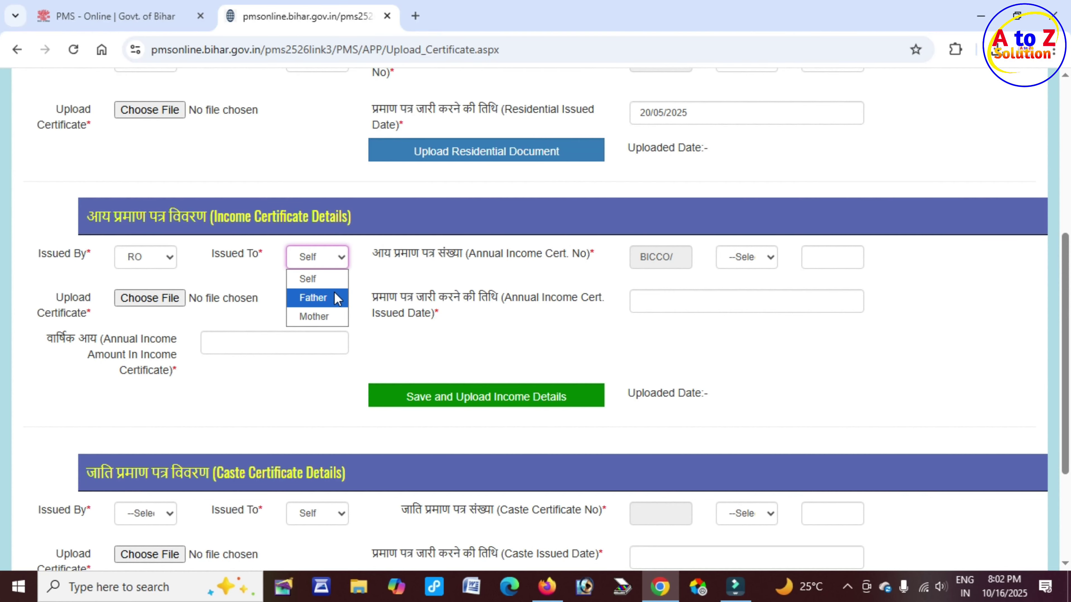
left_click(331, 300)
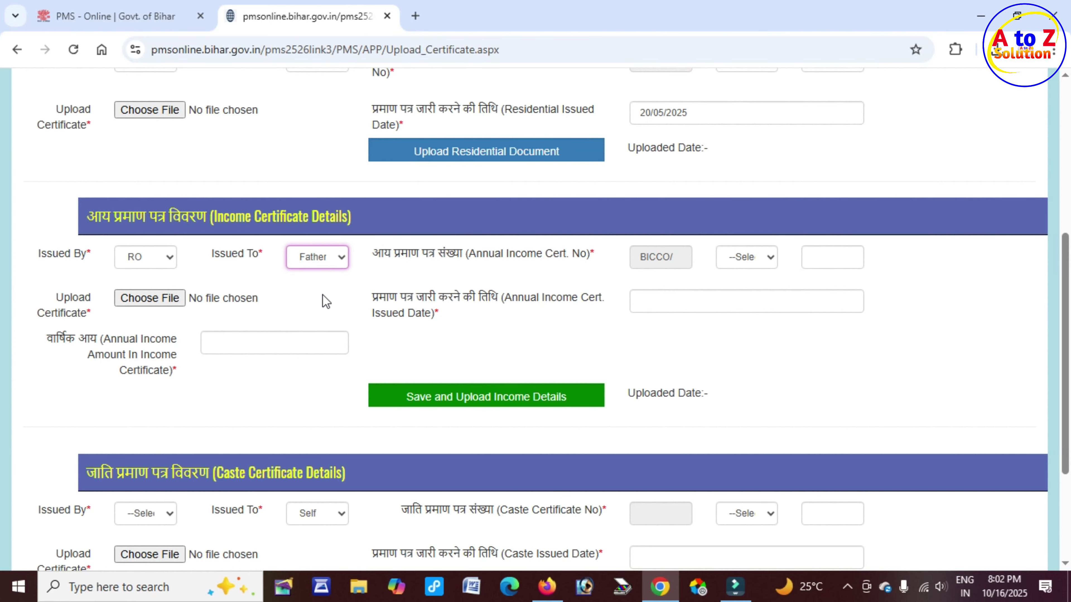
Choose 2025/ as the income certificate year and move to its number box
left_click_drag(636, 258, 672, 256)
left_click(746, 265)
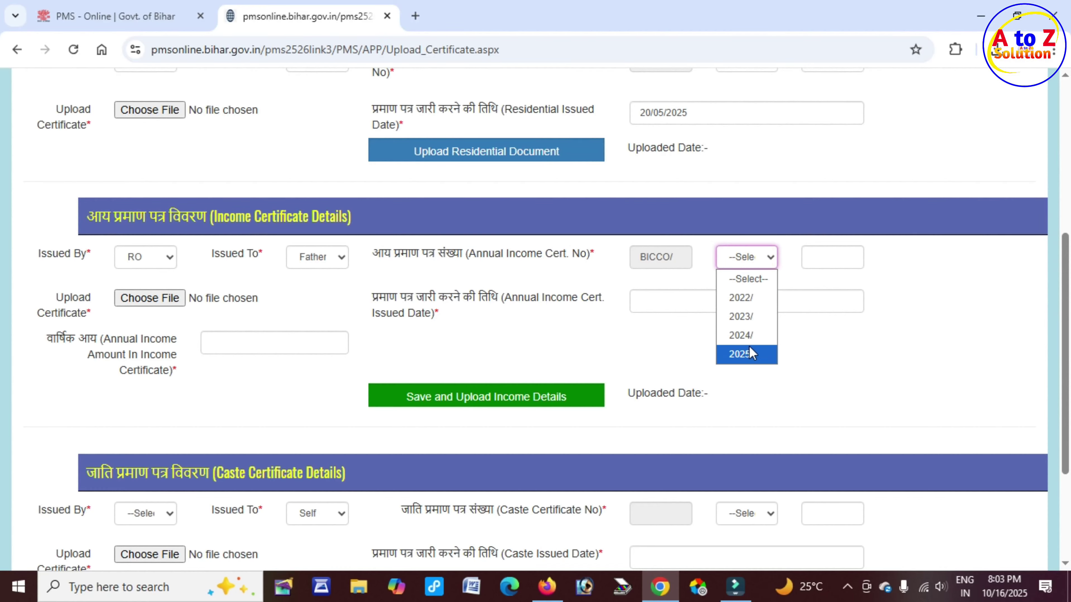
left_click(746, 354)
left_click(824, 261)
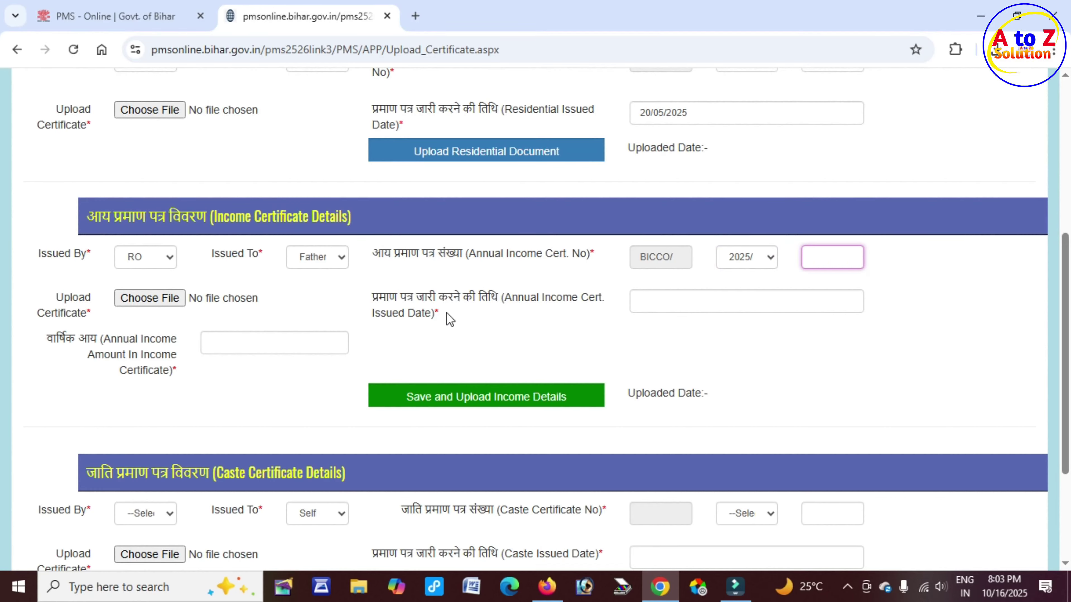
Set the income certificate issue date to 21/05/2025
left_click_drag(418, 297, 644, 305)
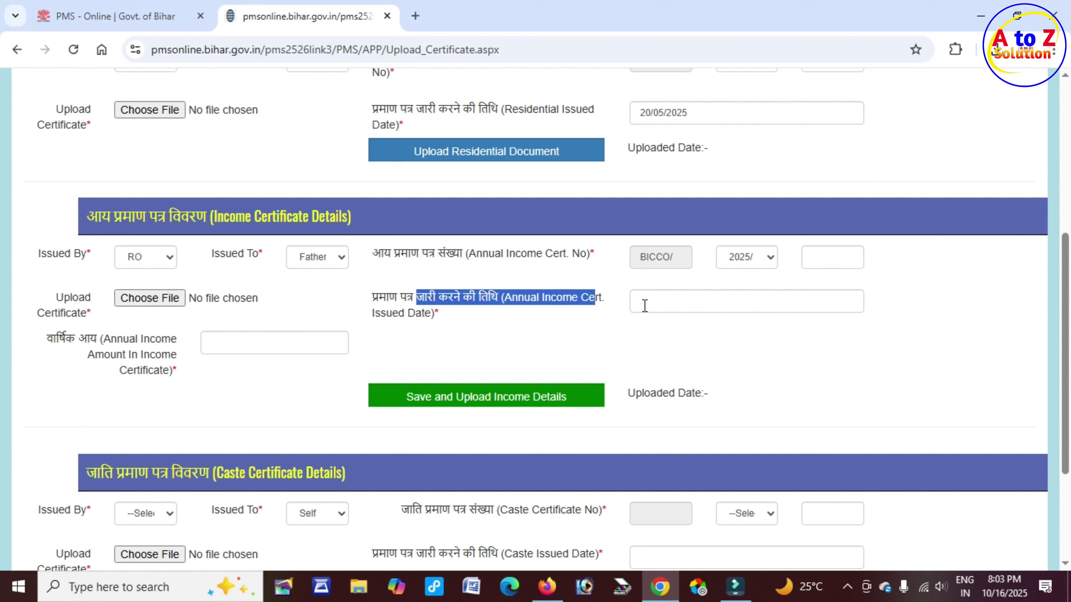
left_click(703, 300)
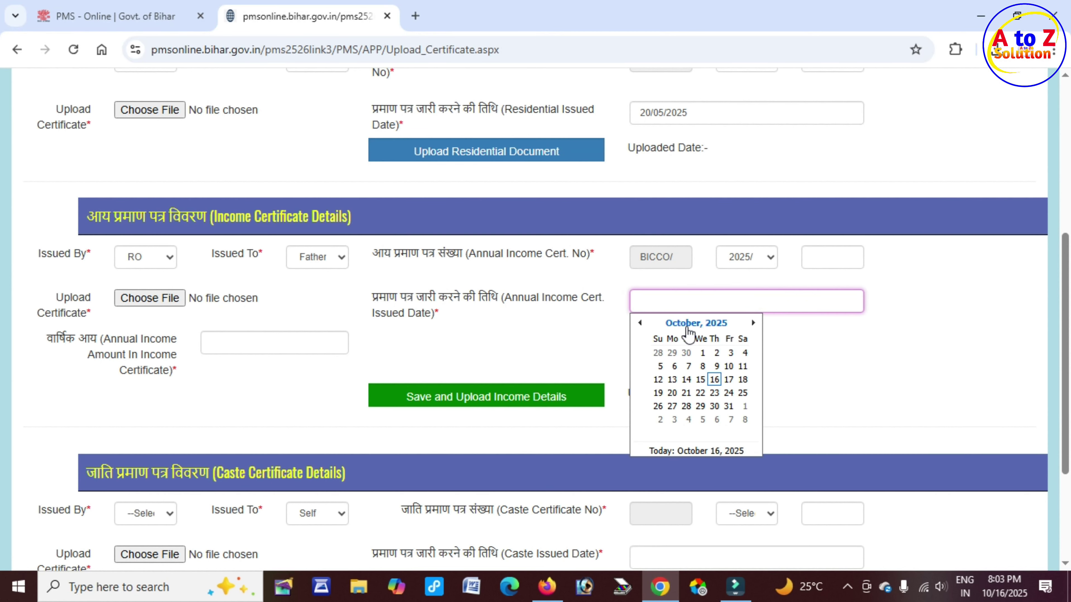
left_click(688, 330)
left_click(655, 380)
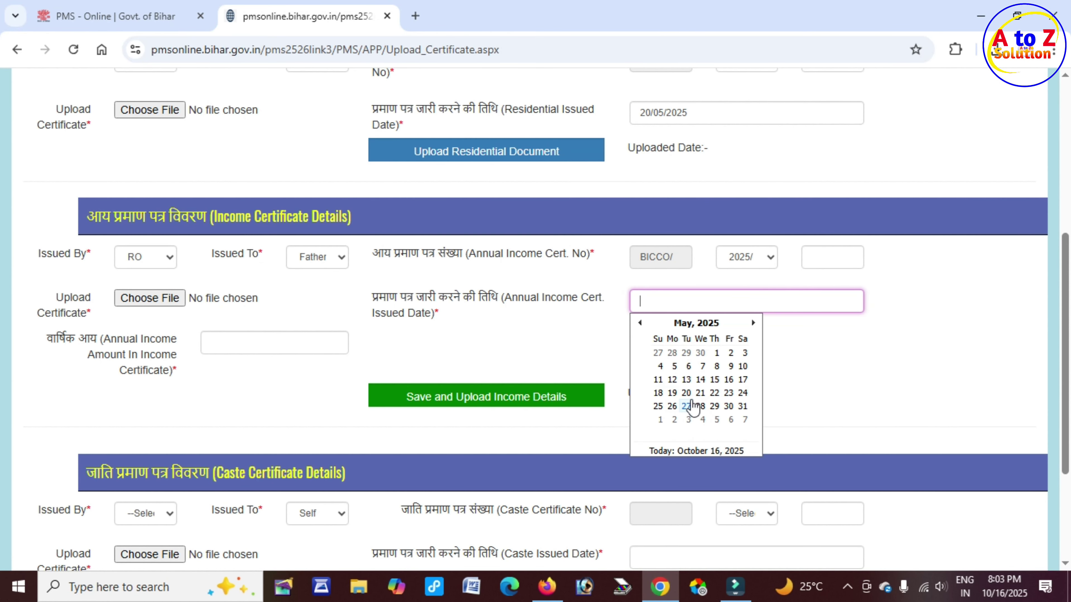
left_click(699, 392)
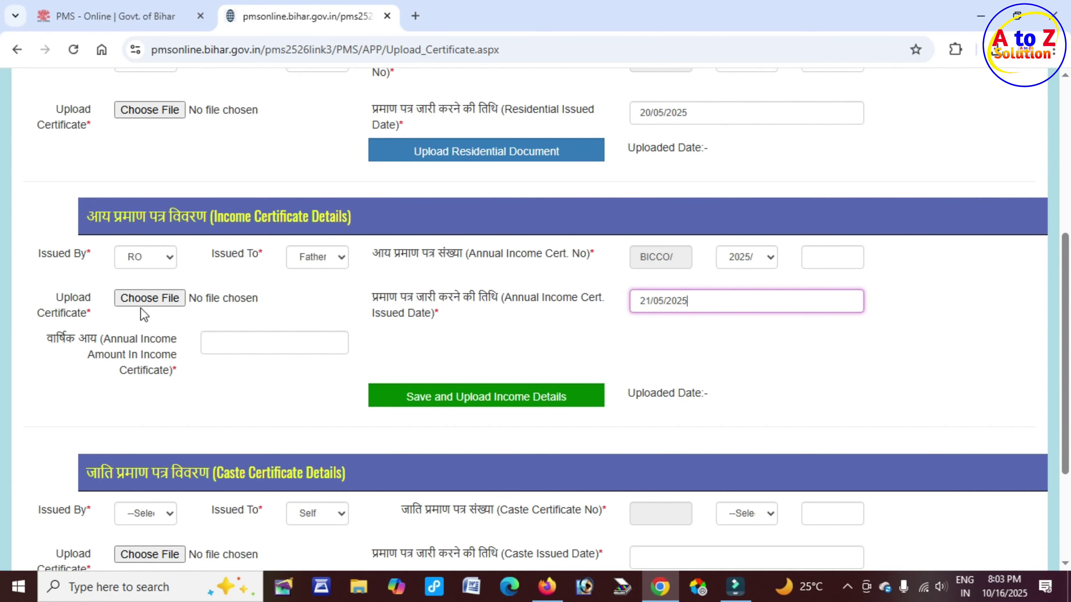
Attach IIIIII.pdf as the income certificate file
triple_click(60, 299)
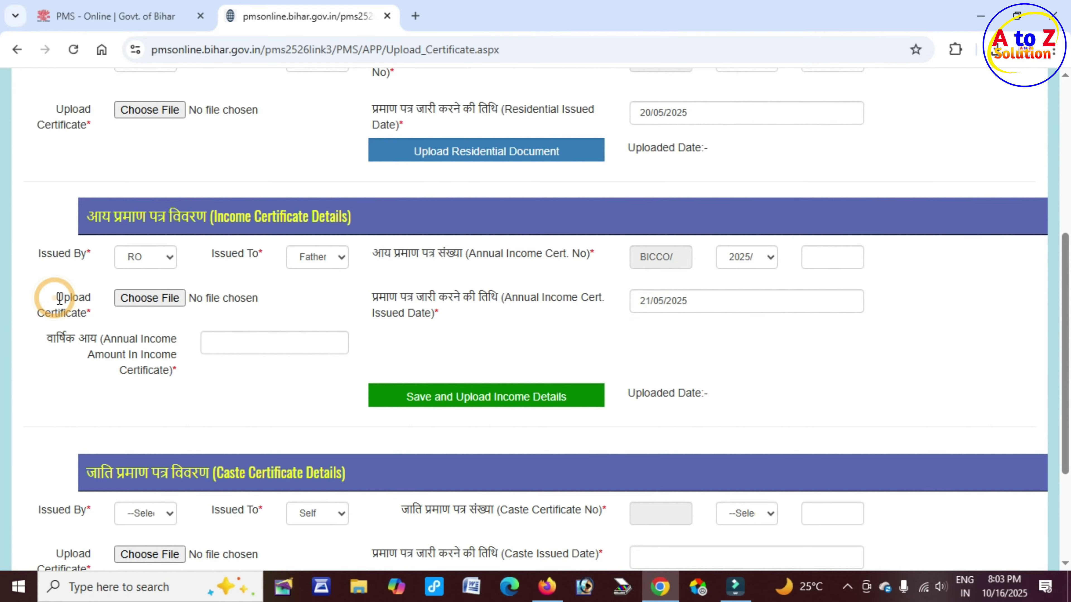
left_click(160, 300)
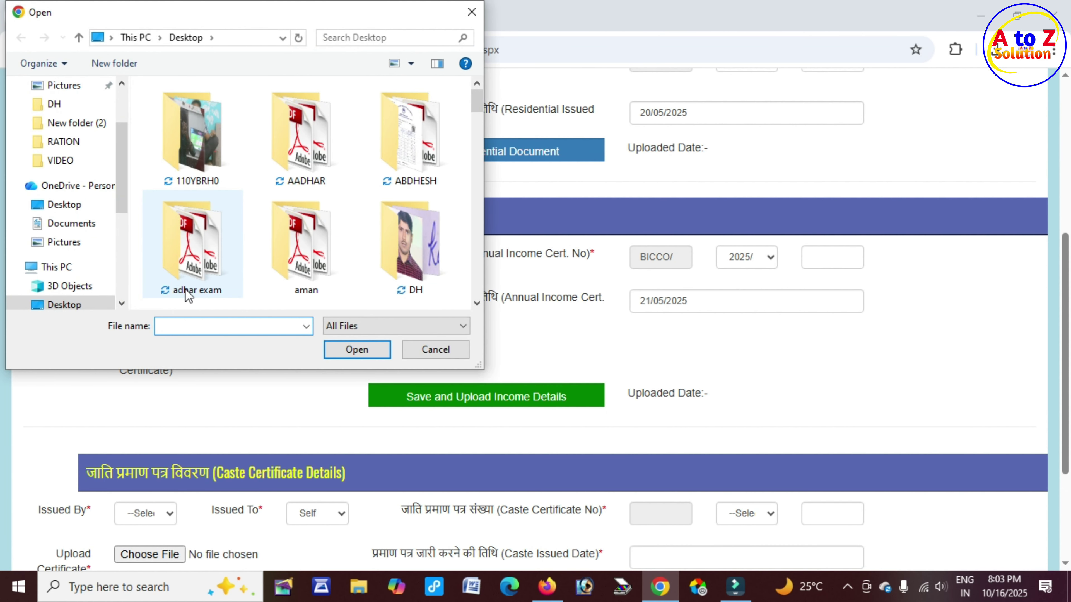
type("lll")
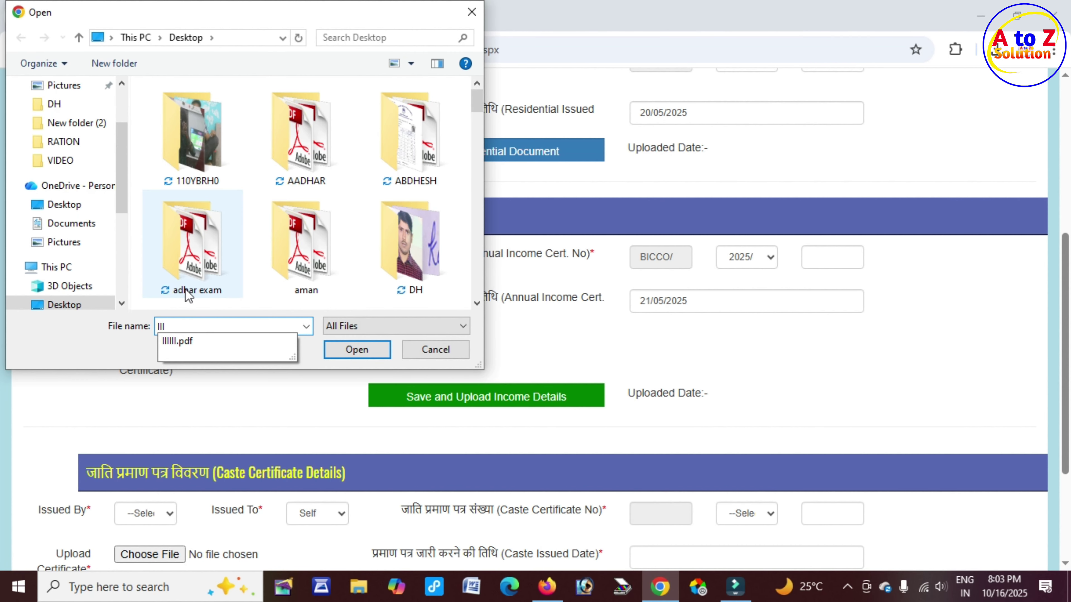
left_click(190, 342)
left_click(358, 349)
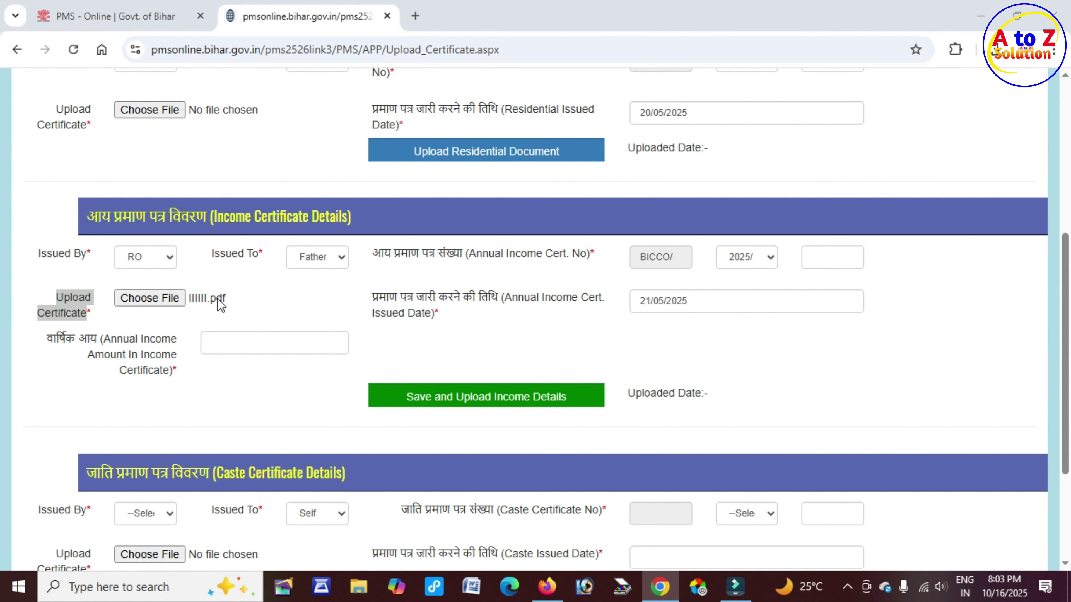
left_click(217, 298)
type("III")
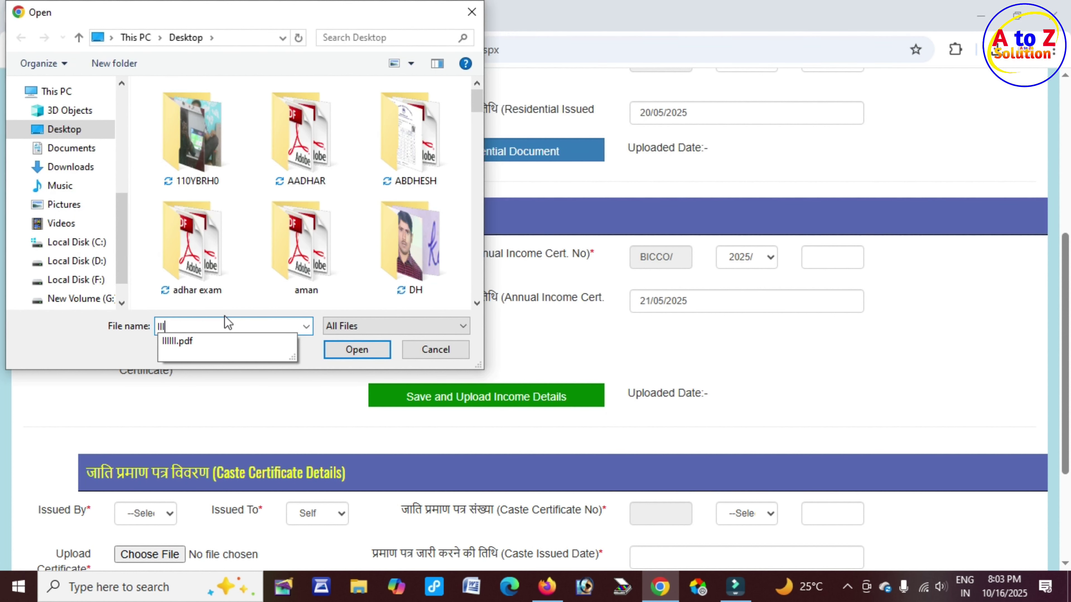
key("Down")
key("Return")
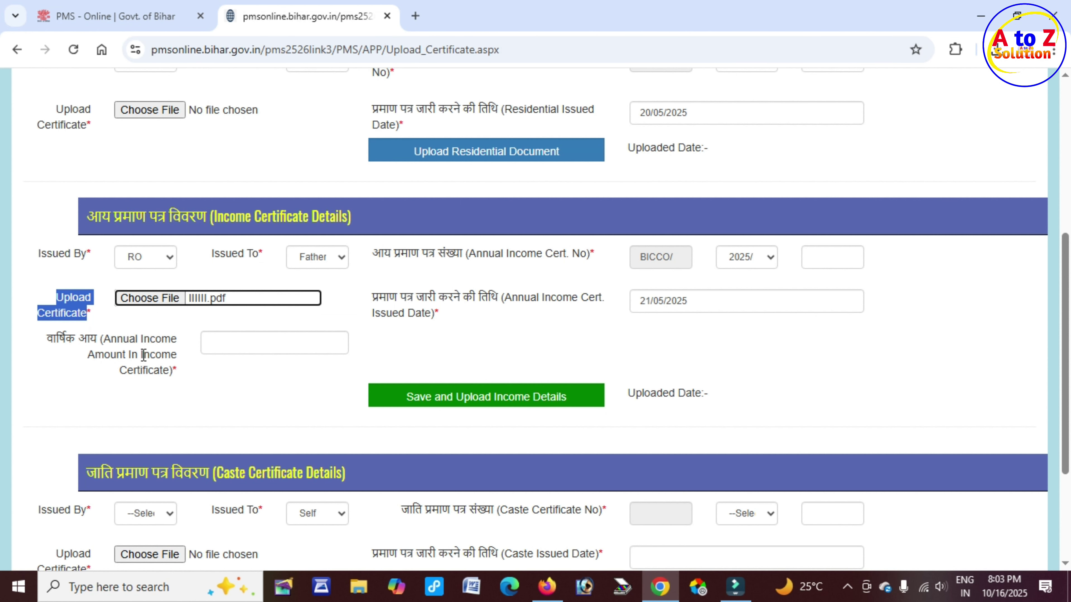
left_click_drag(151, 355, 176, 356)
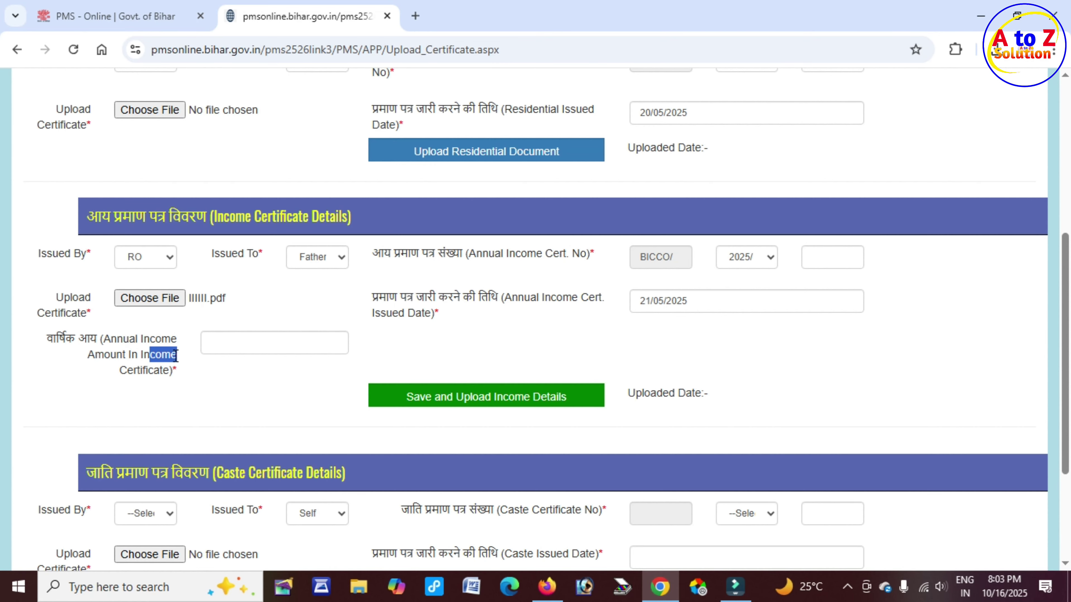
left_click(225, 340)
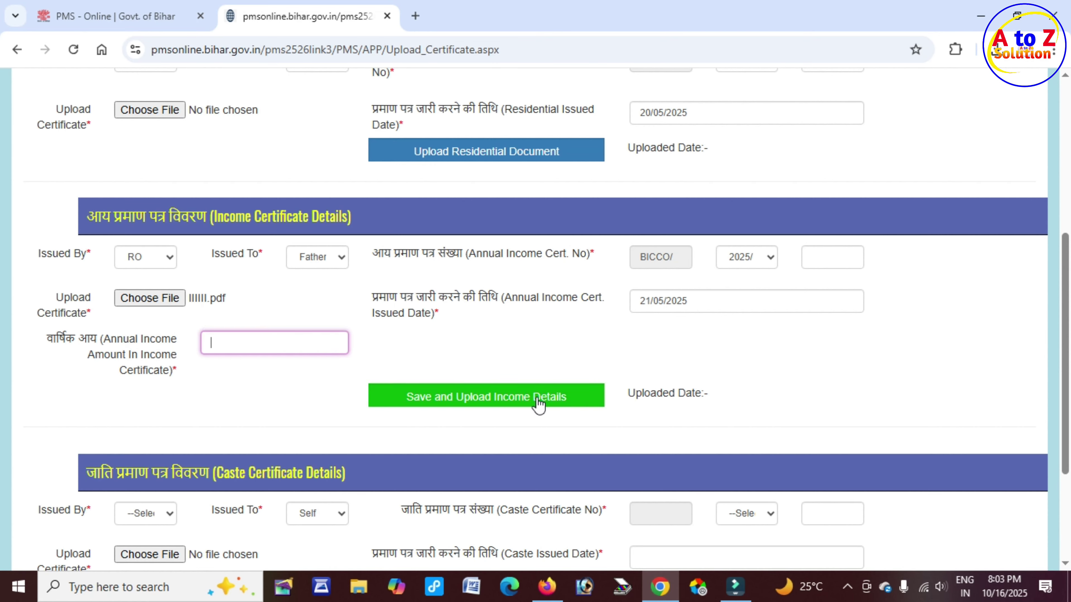
Save and upload the income certificate details and dismiss the success alert
left_click(542, 397)
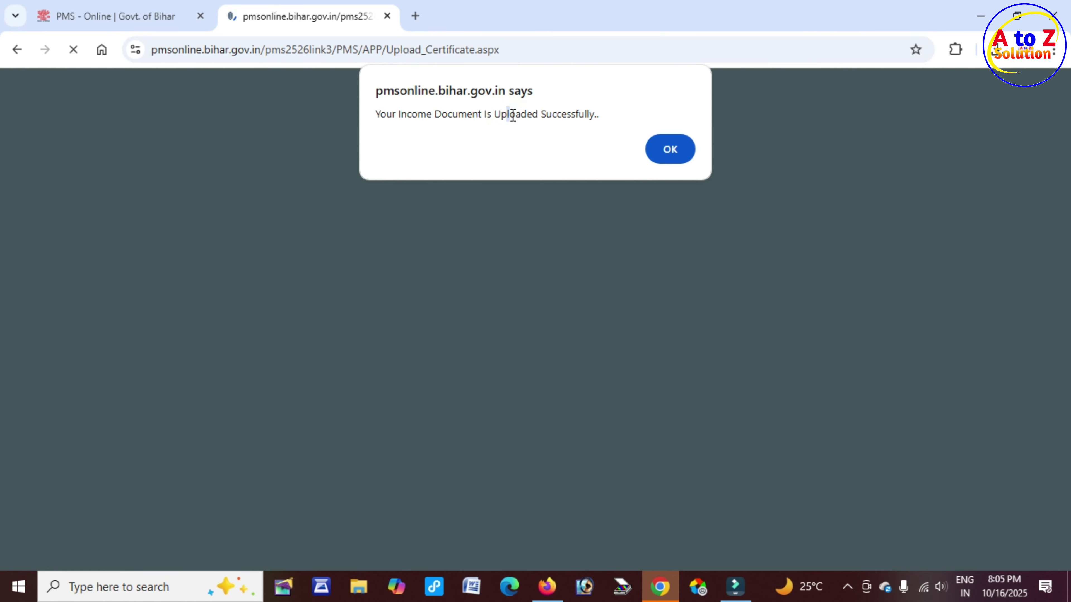
left_click_drag(509, 114, 594, 119)
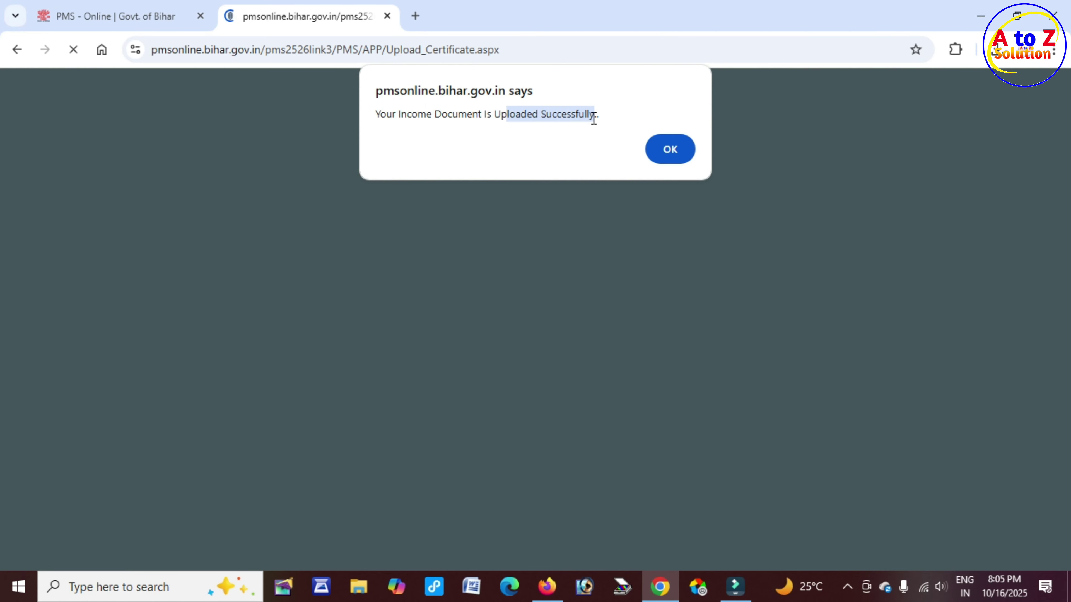
left_click(676, 155)
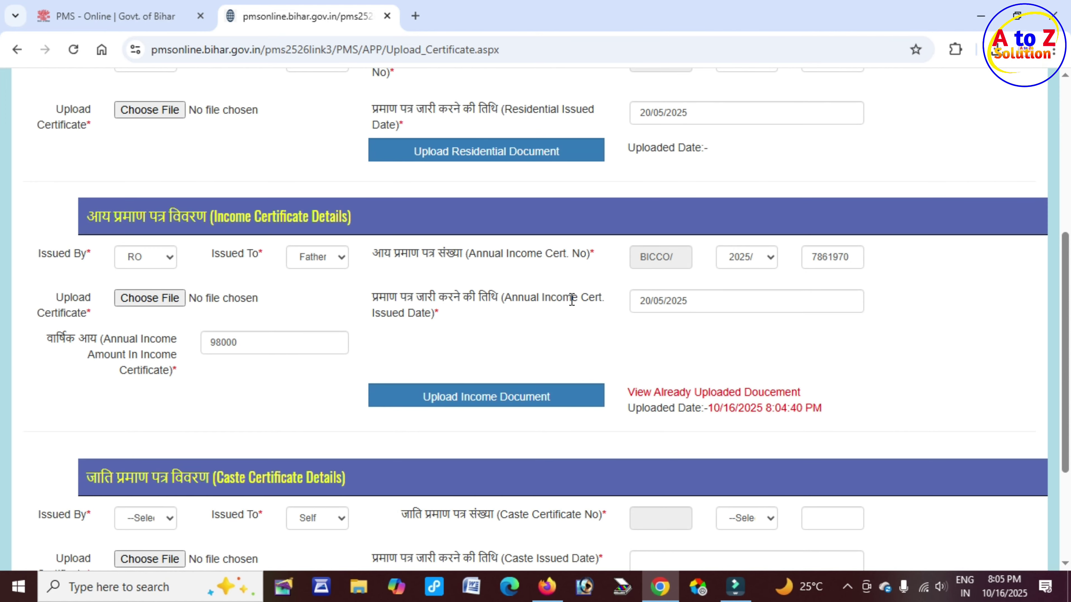
Scroll to the bottom of the upload page and return to the student home page
scroll(569, 296, "down", 3)
scroll(548, 312, "down", 1)
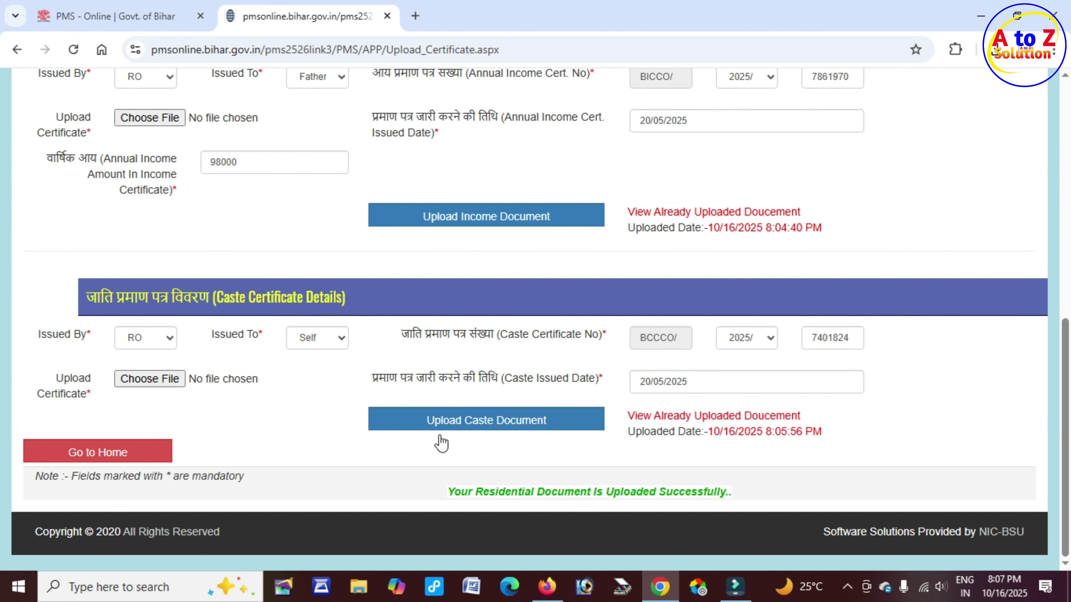
left_click_drag(462, 492, 736, 496)
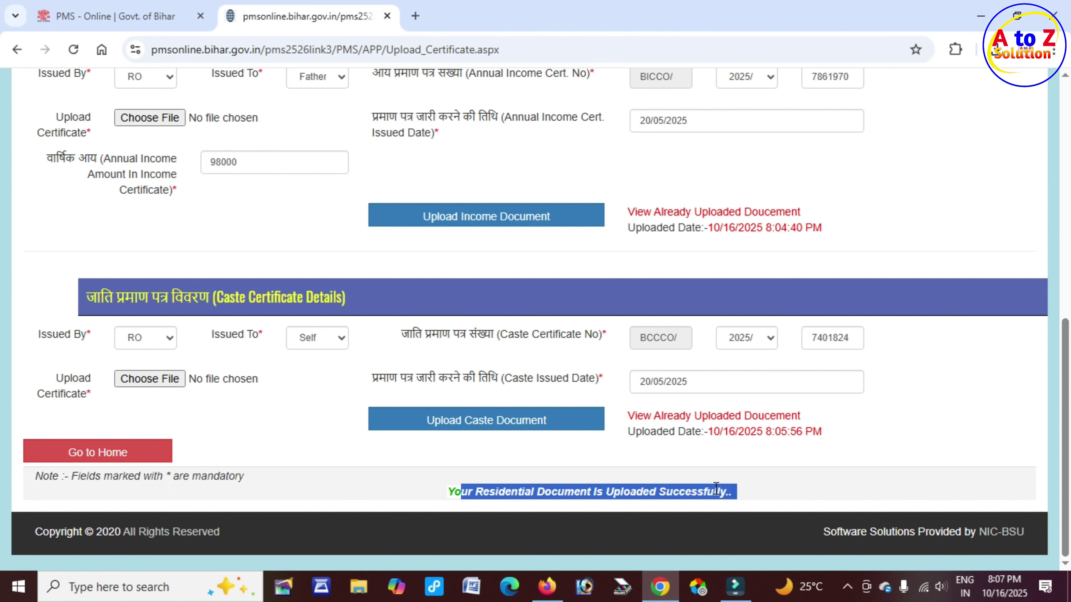
left_click(128, 462)
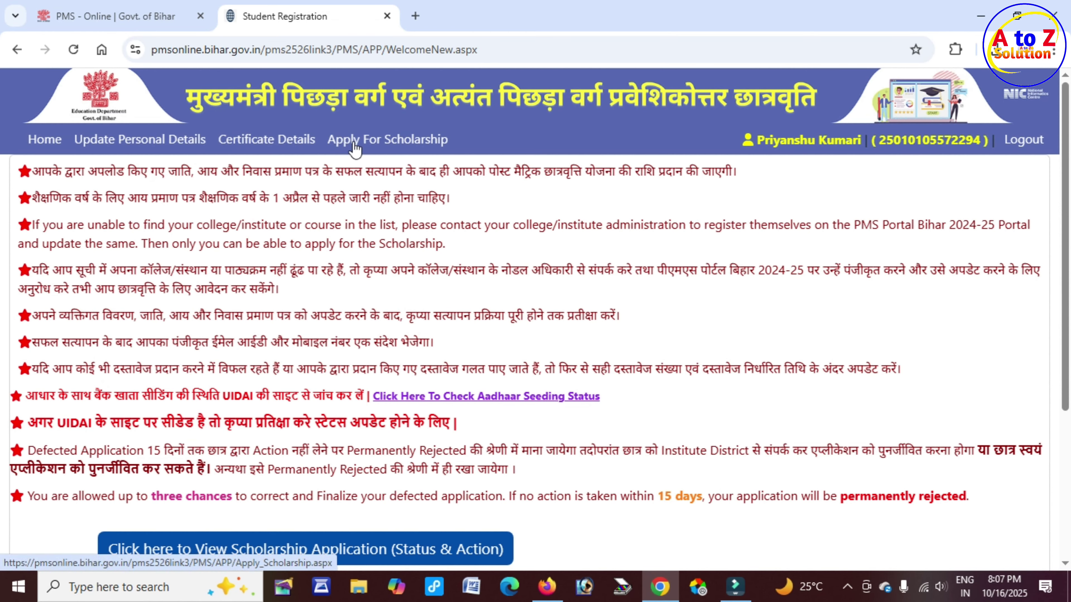
Start the application form with academic year 2025-2026 and Bihar as the institute state
left_click(411, 143)
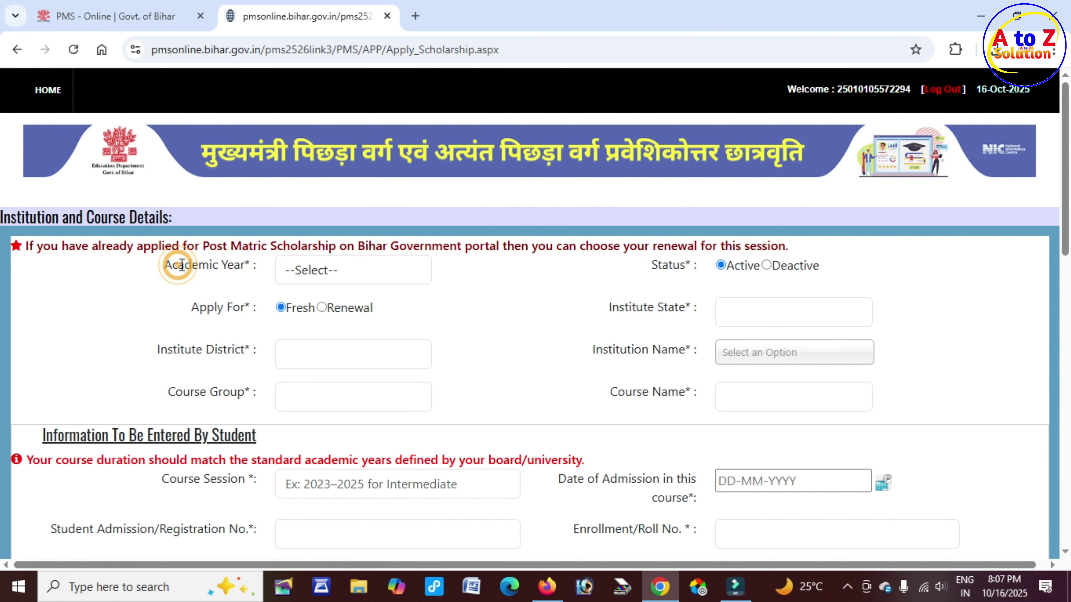
left_click_drag(177, 265, 243, 264)
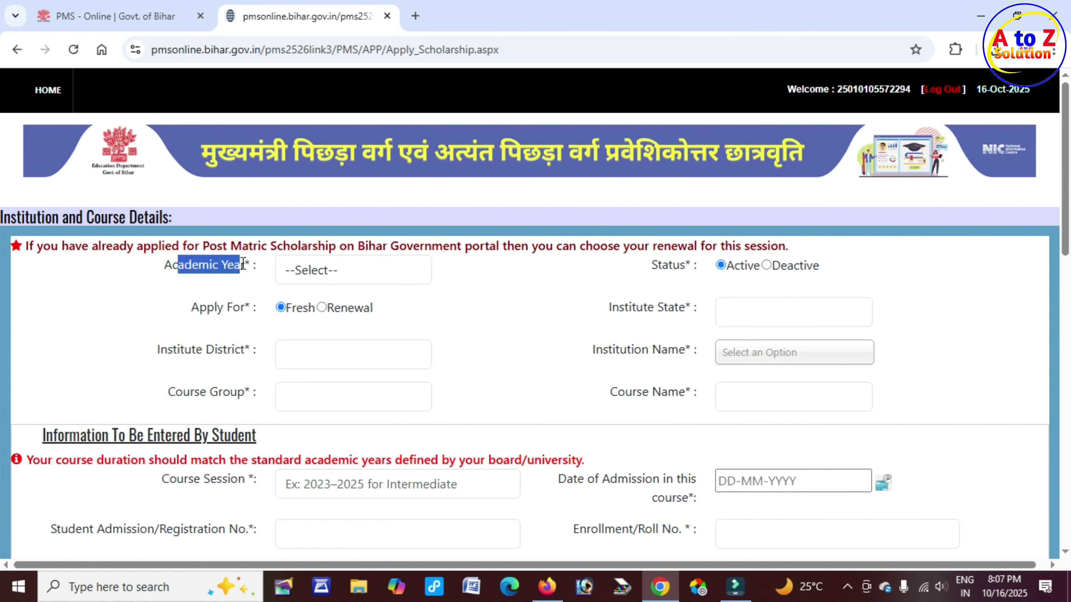
left_click(334, 273)
left_click(339, 314)
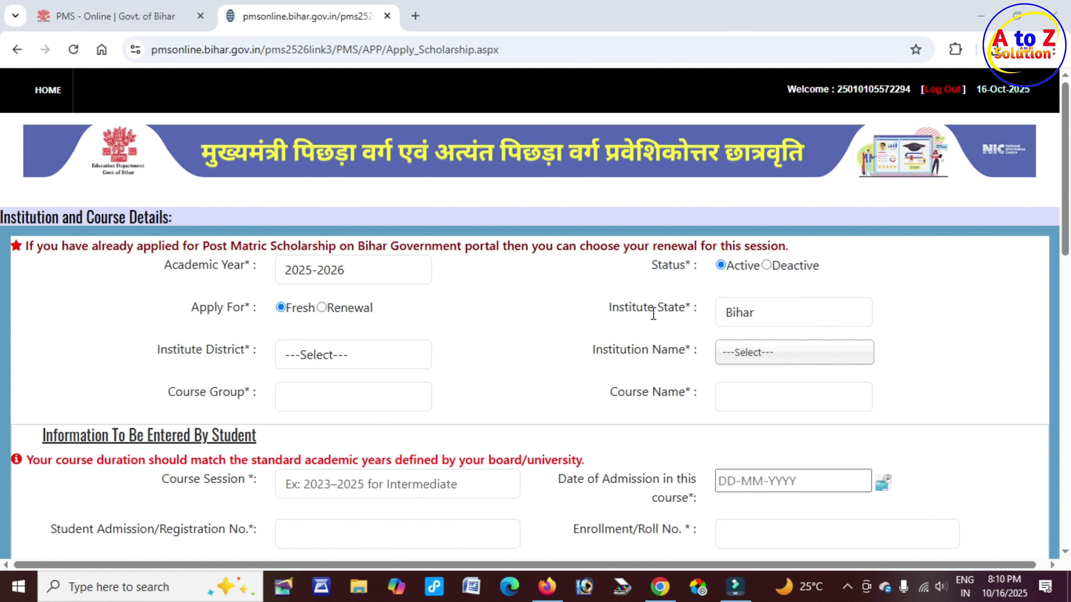
left_click_drag(639, 312, 693, 311)
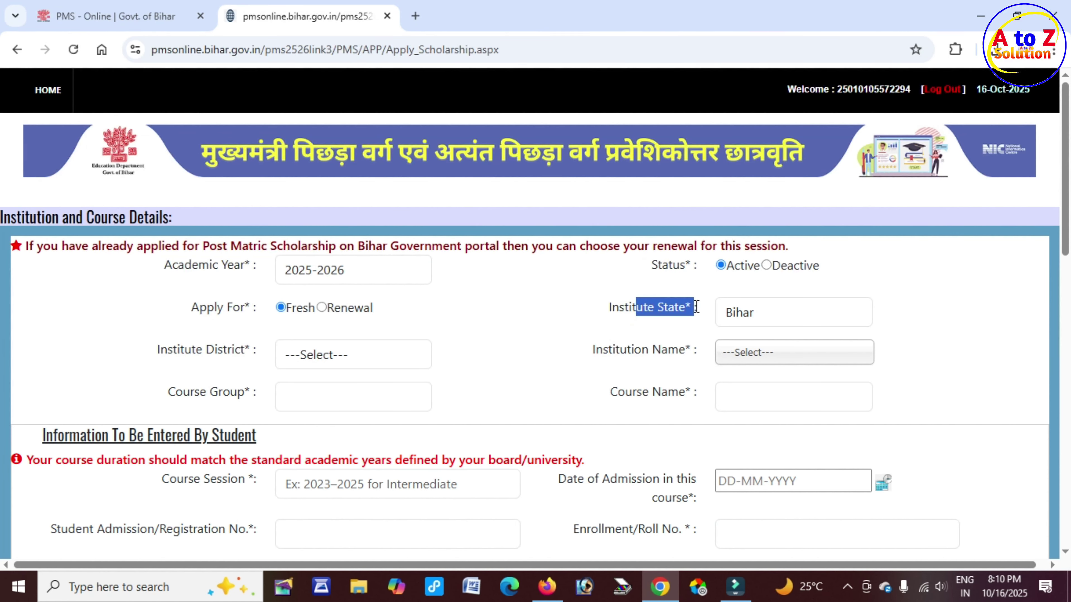
left_click(754, 312)
left_click(755, 313)
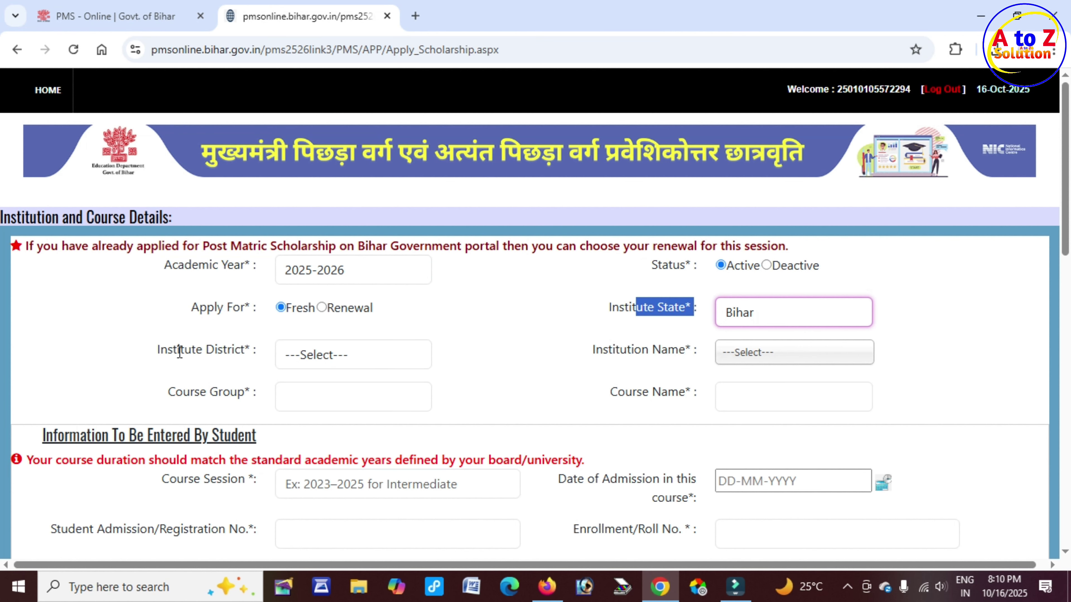
Set the institute district to GAYA and find PROJECT INDIRA GANDHI KANYA VIDYALAYA GURUA by searching GURUA
left_click_drag(177, 351, 242, 353)
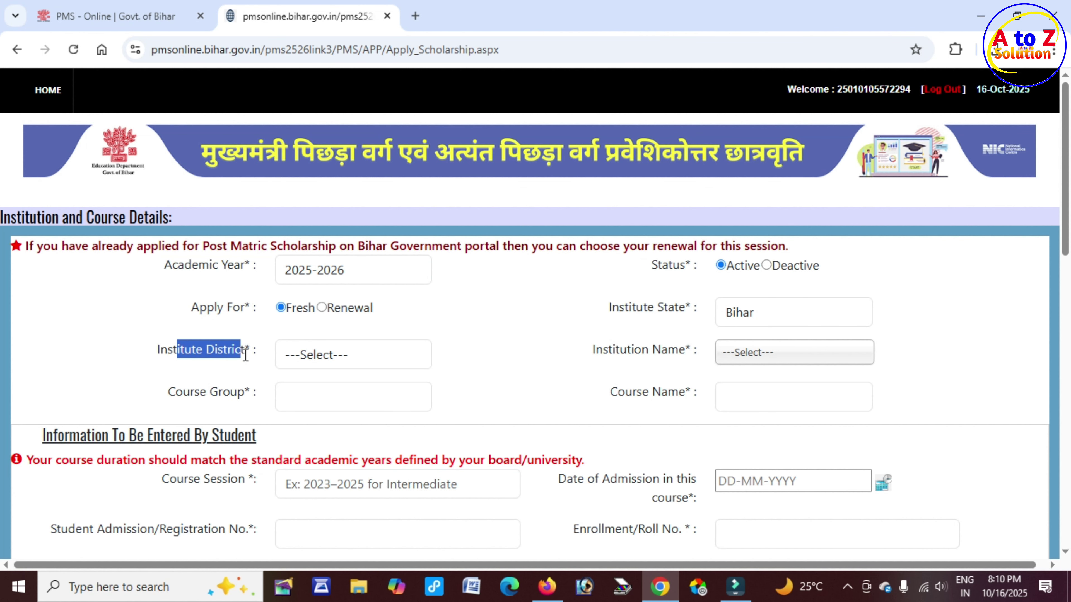
left_click(376, 360)
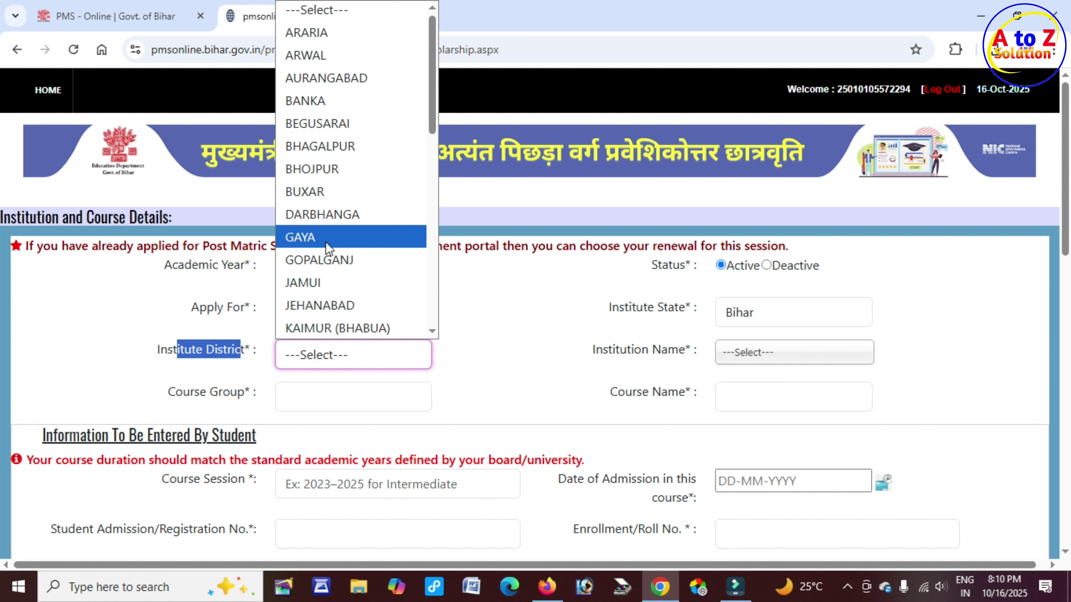
left_click(312, 240)
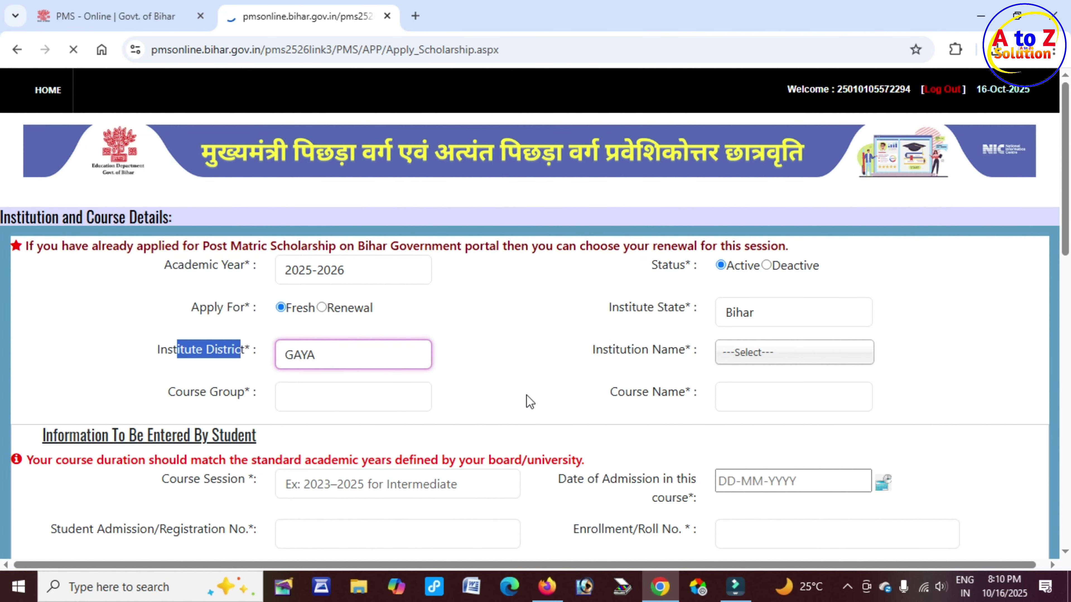
left_click_drag(615, 349, 690, 349)
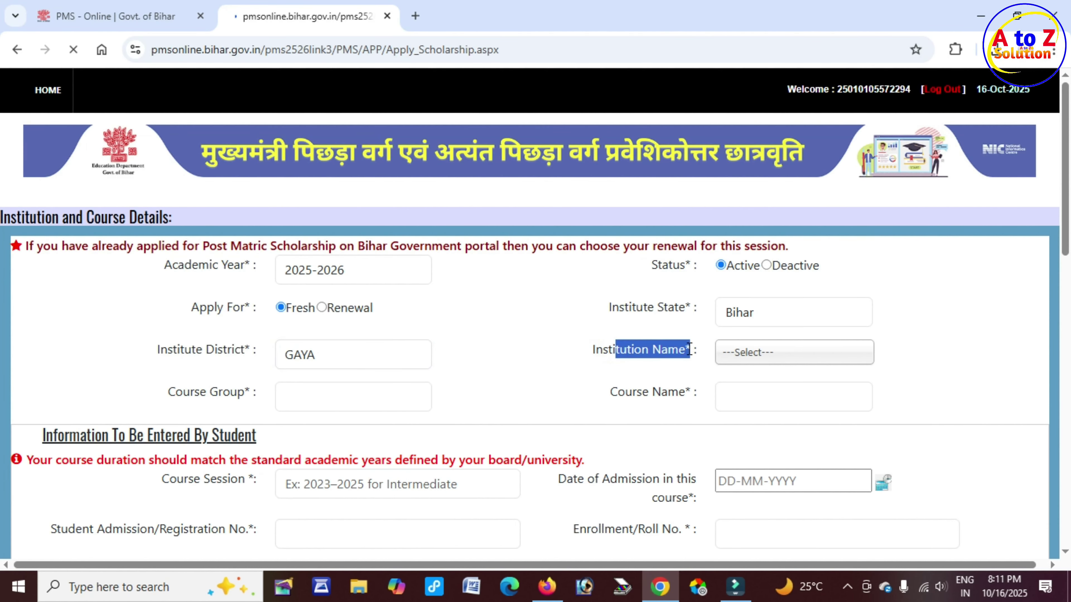
left_click(759, 361)
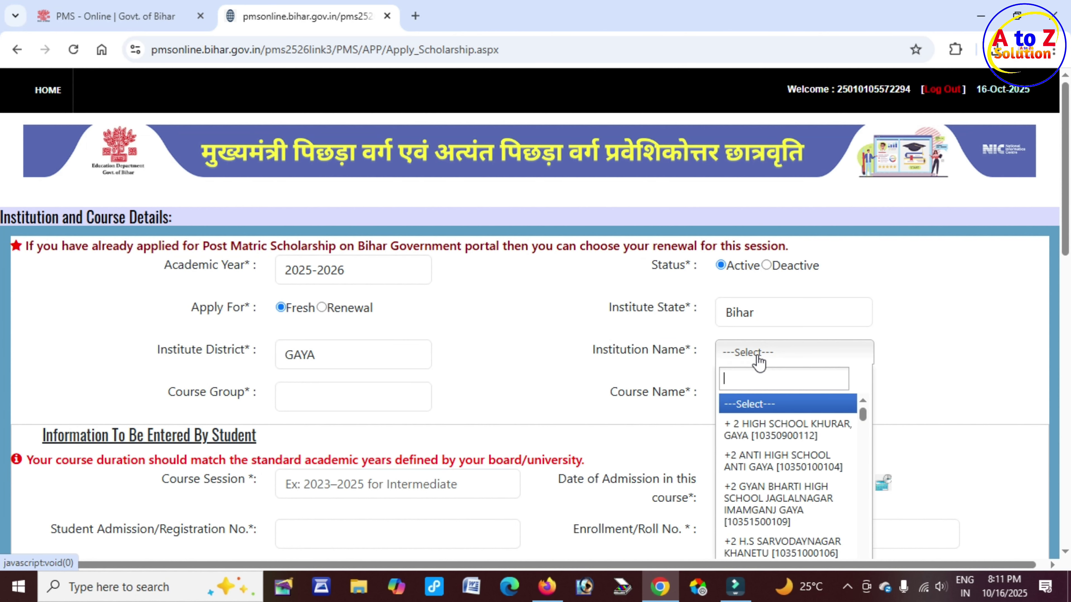
type("GURUA")
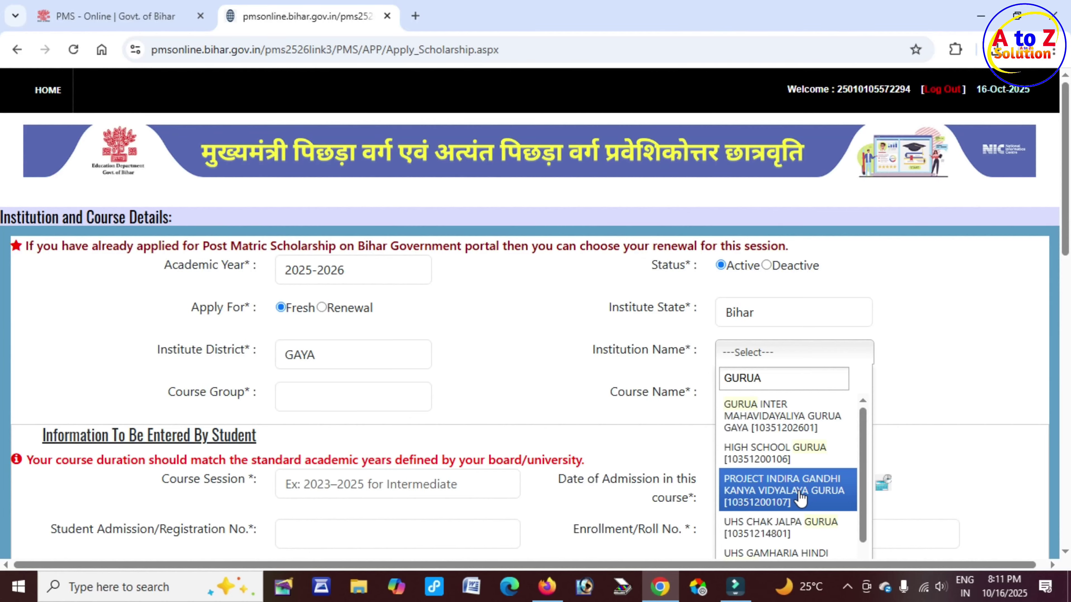
left_click(783, 499)
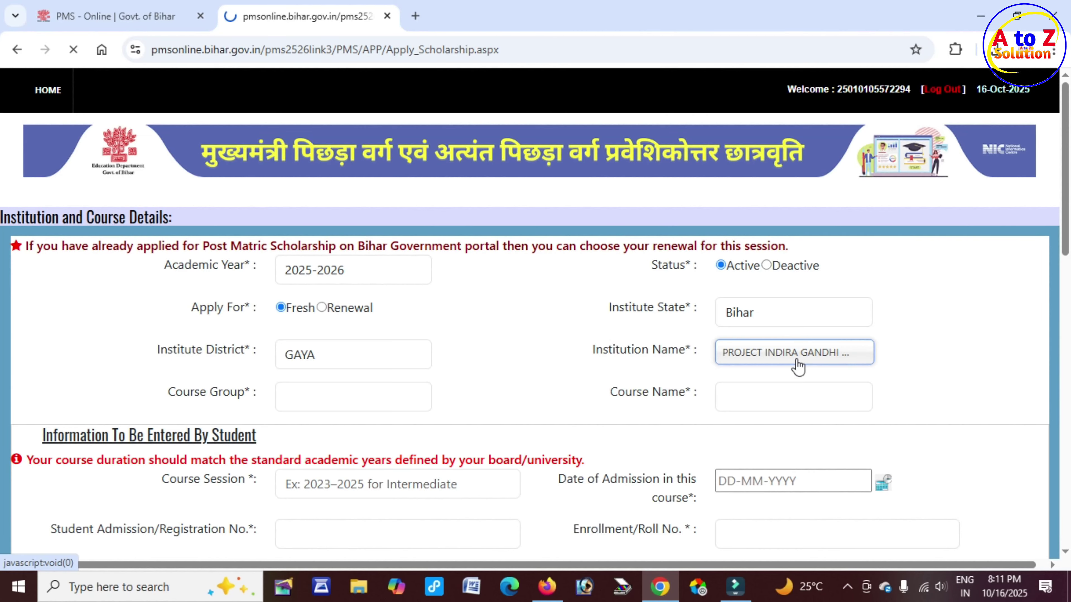
Choose Senior Secondary as the course group
left_click_drag(210, 393, 244, 398)
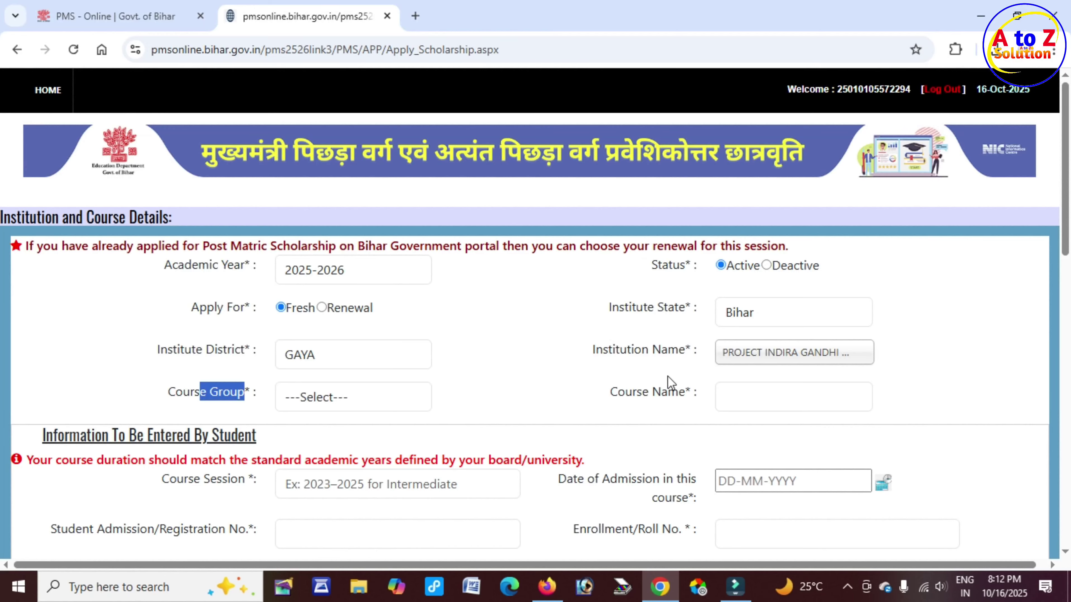
left_click_drag(635, 350, 677, 350)
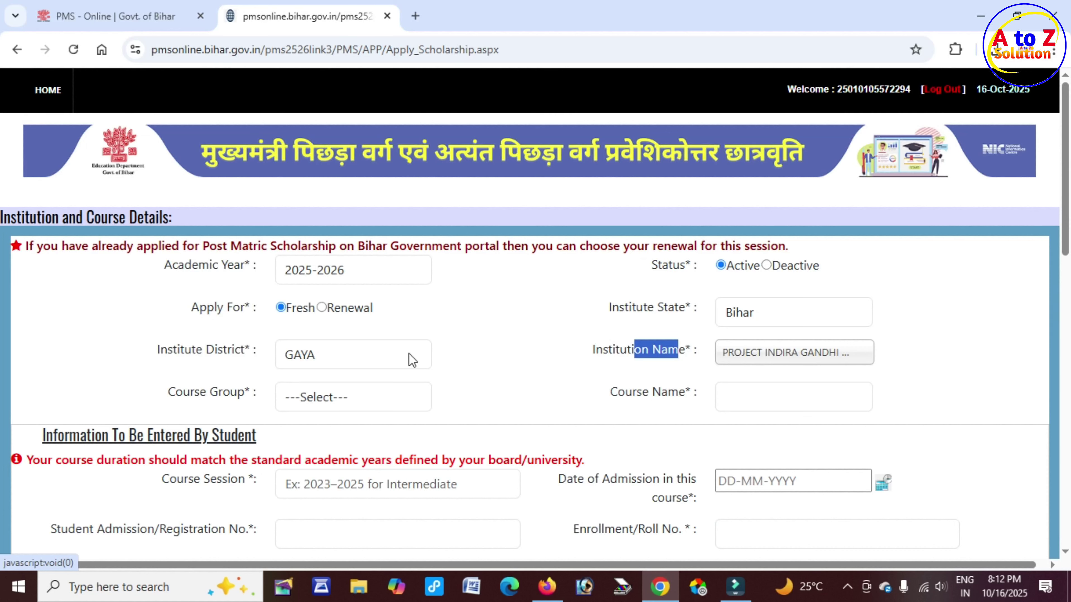
left_click_drag(168, 392, 253, 392)
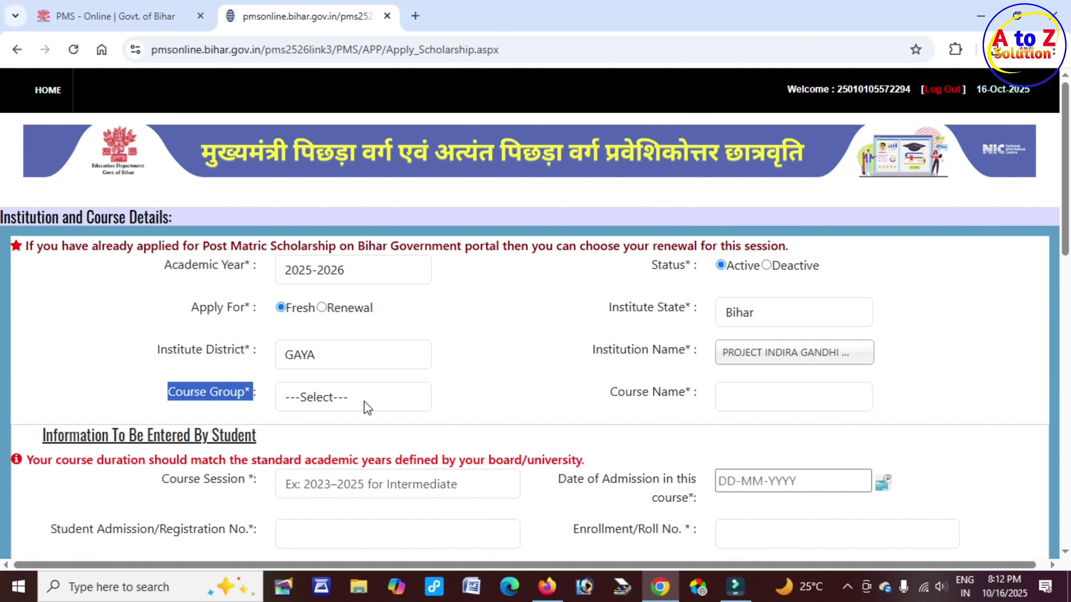
left_click(368, 408)
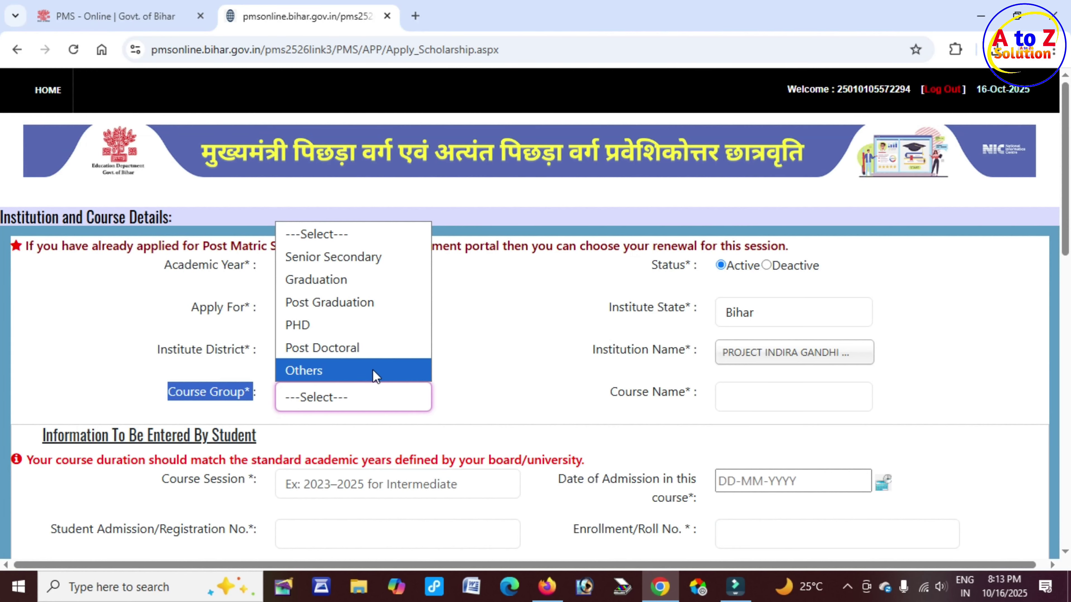
left_click(370, 257)
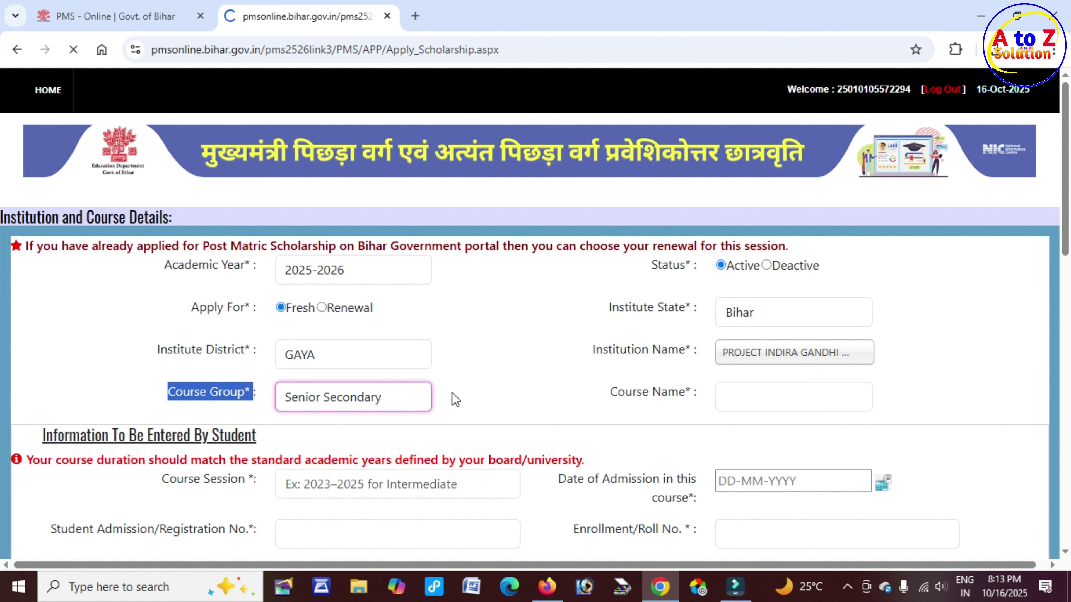
left_click(525, 398)
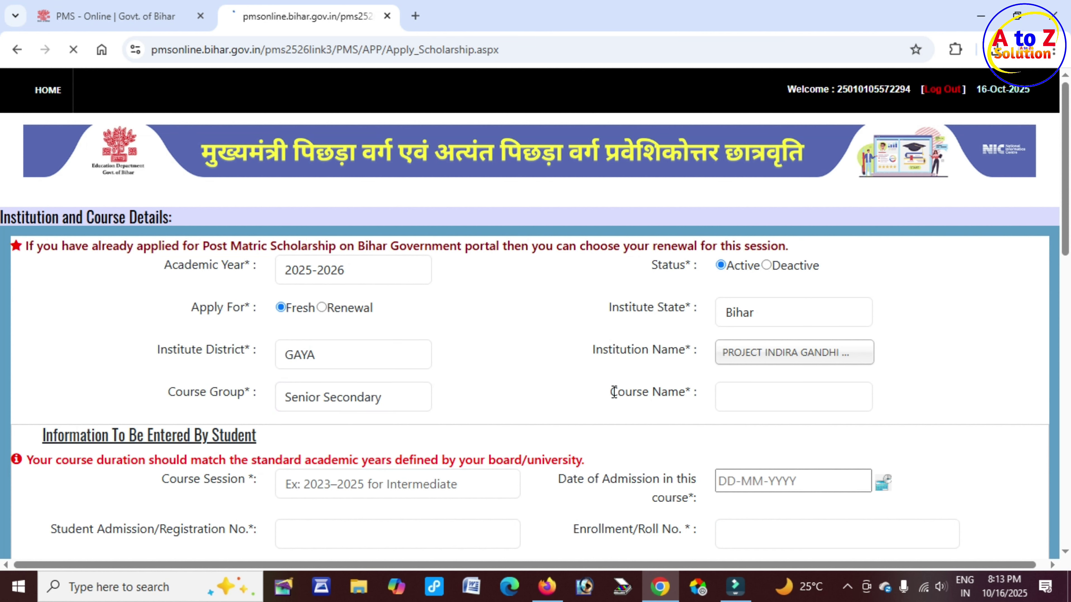
Choose Senior Secondary(10+2) Others as the course name
left_click_drag(615, 392, 688, 392)
left_click(767, 401)
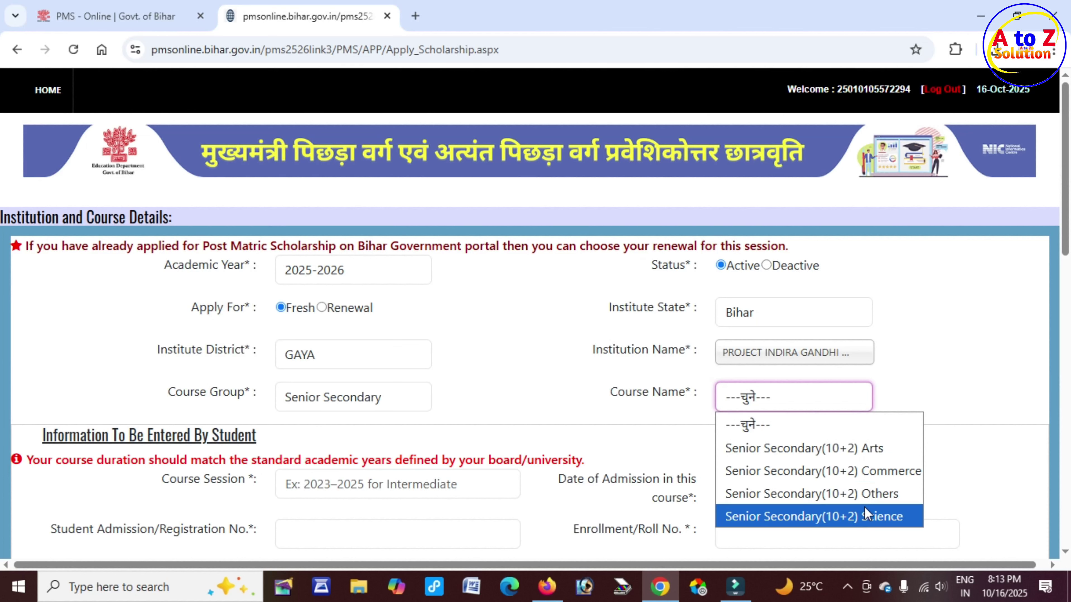
left_click(371, 400)
left_click(370, 400)
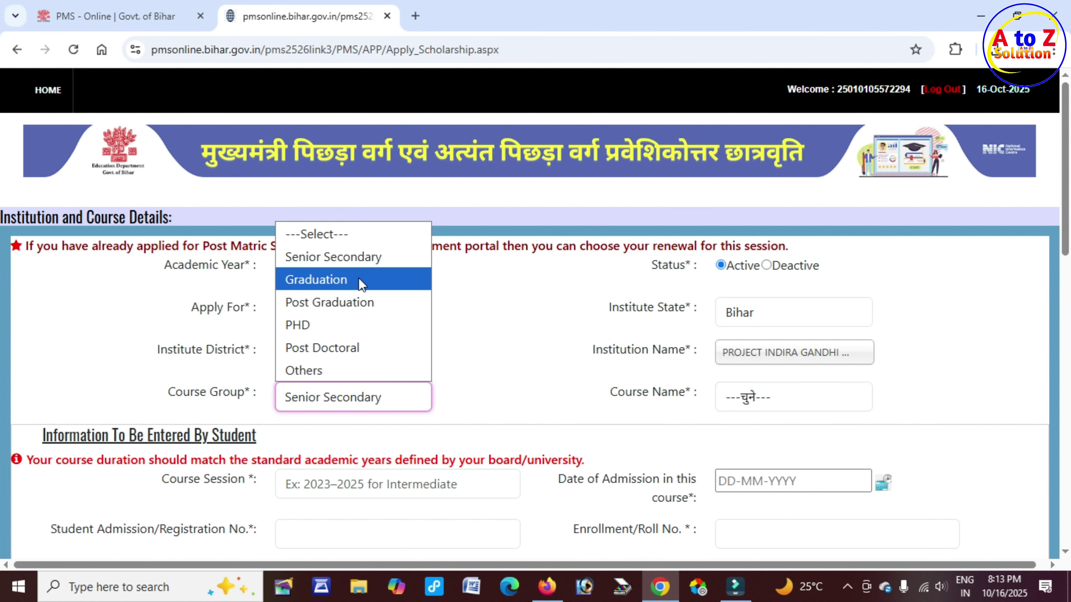
left_click(800, 405)
left_click(801, 406)
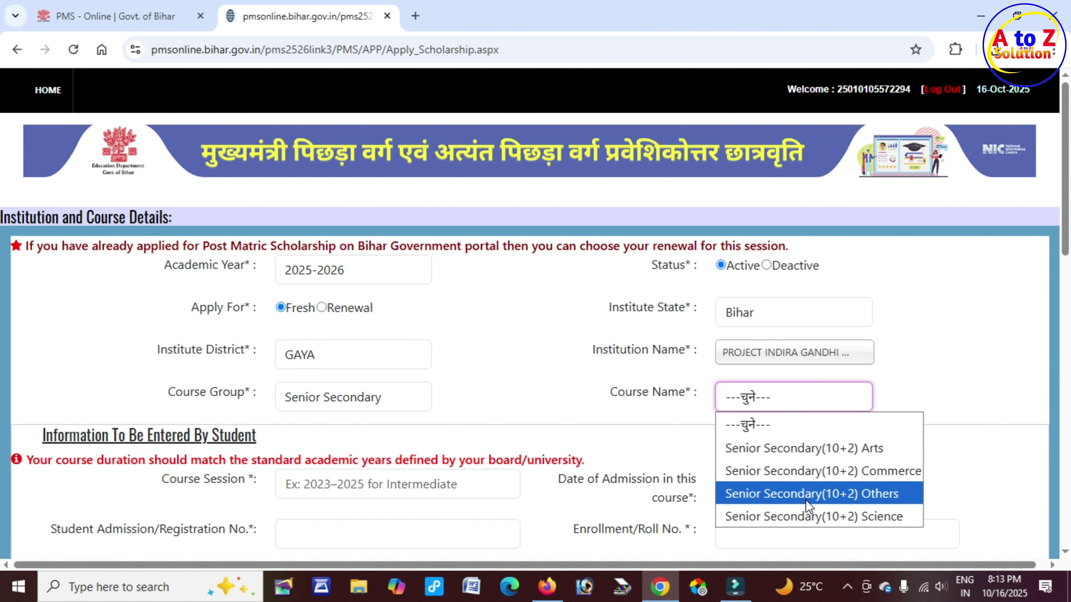
left_click(371, 403)
left_click(371, 403)
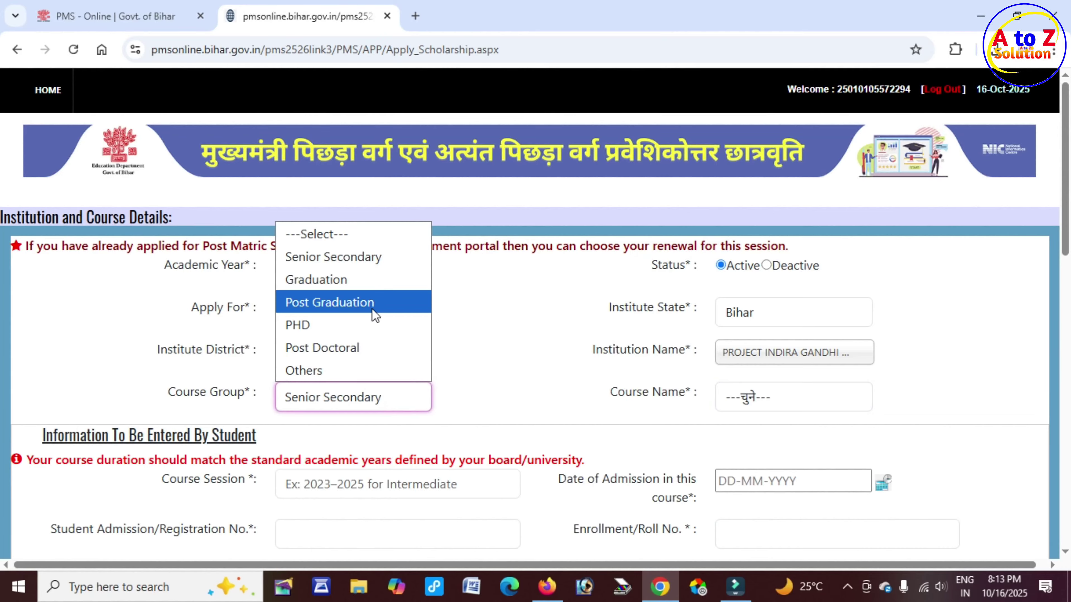
left_click(764, 394)
left_click(764, 394)
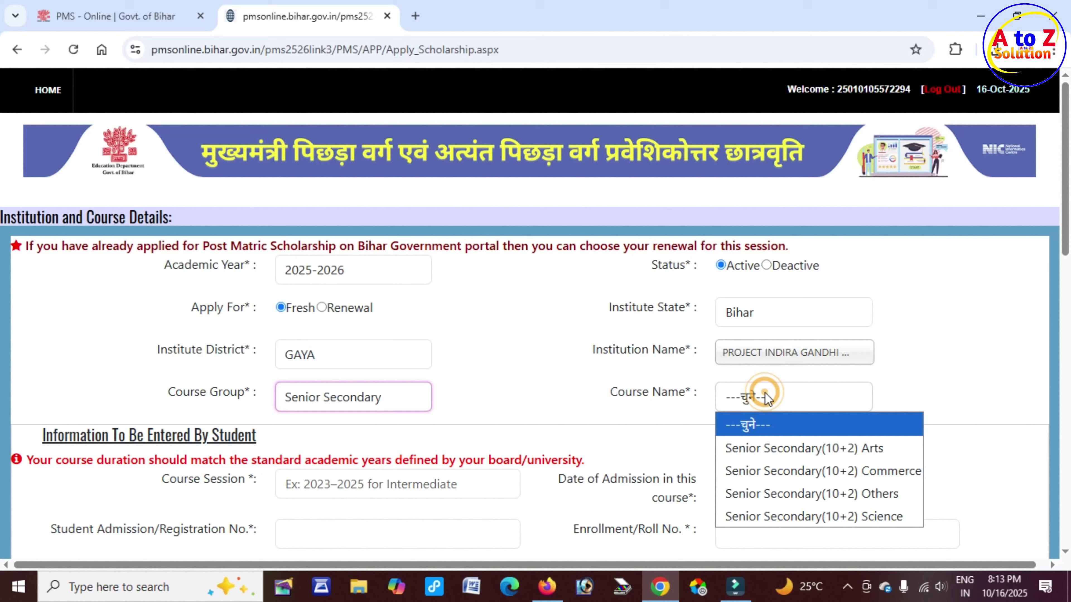
left_click(827, 496)
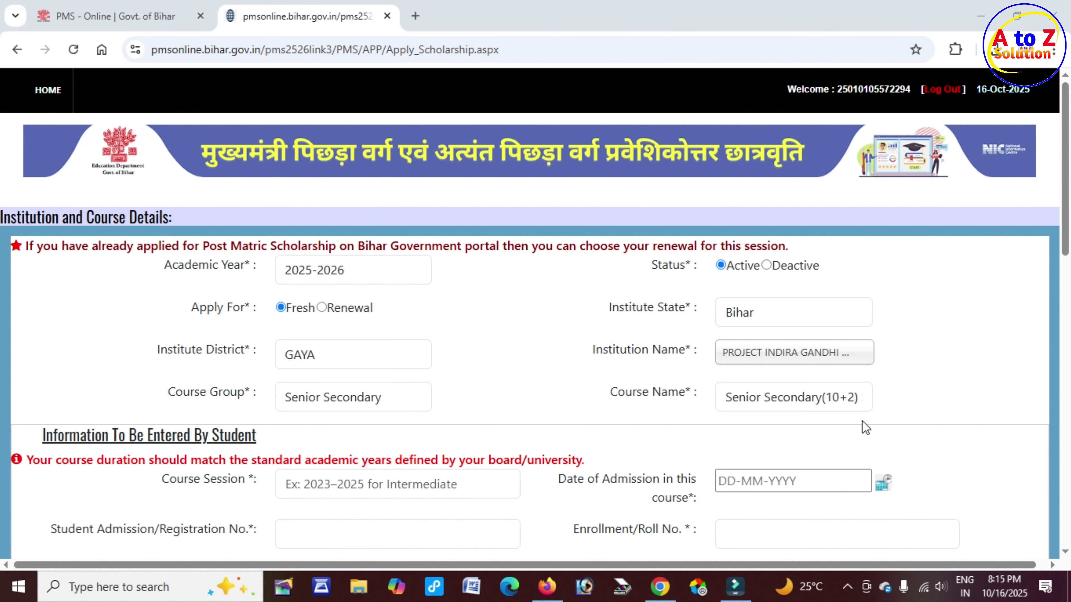
Enter 2025-2027 as the course session, correcting a mistyped digit
scroll(514, 406, "down", 3)
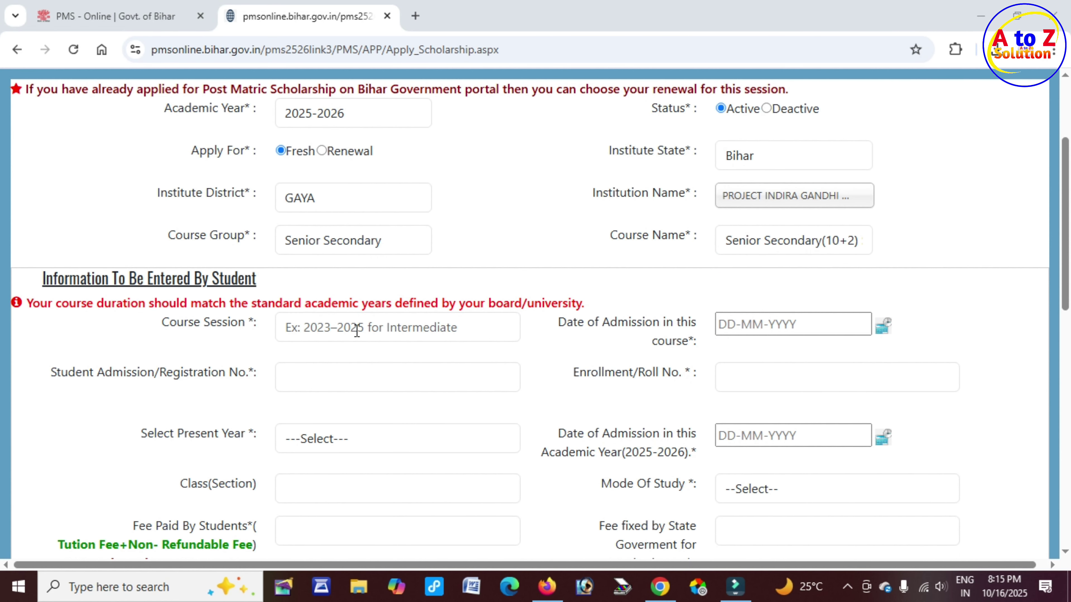
left_click_drag(69, 280, 257, 279)
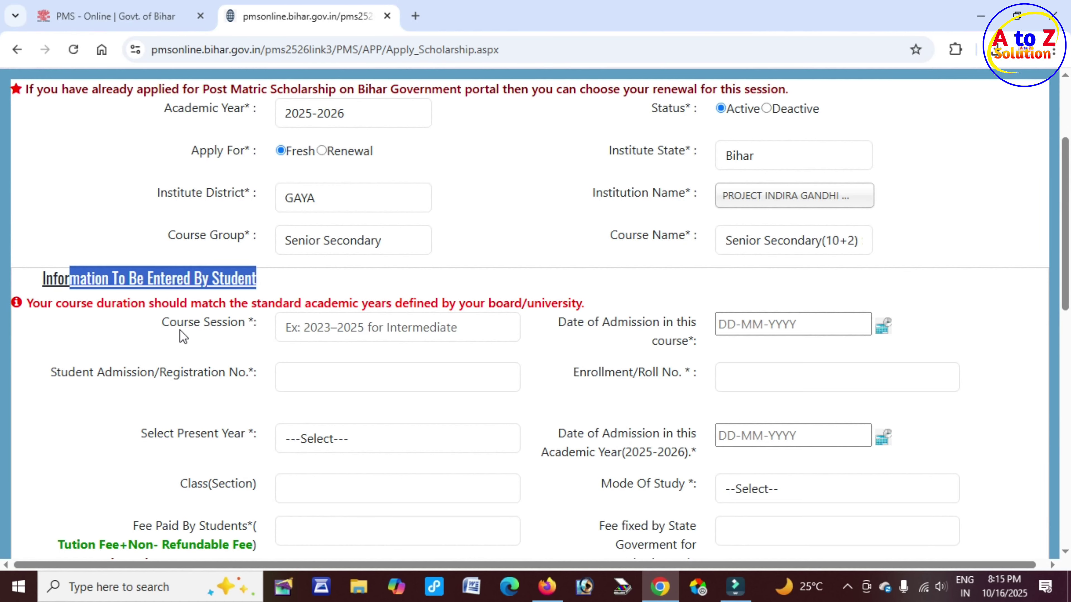
left_click_drag(177, 323, 251, 324)
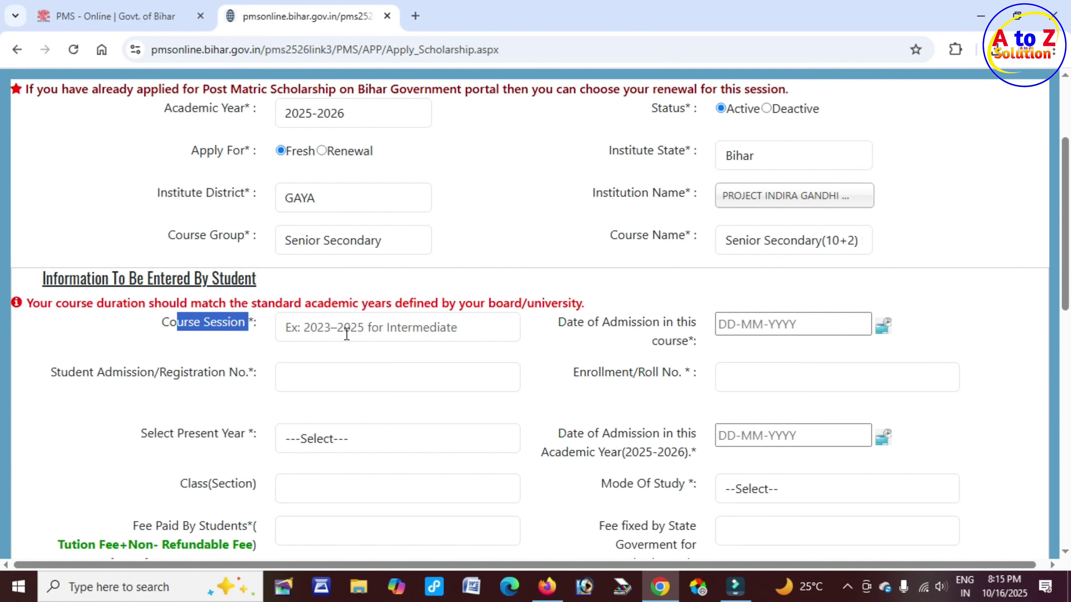
left_click(320, 330)
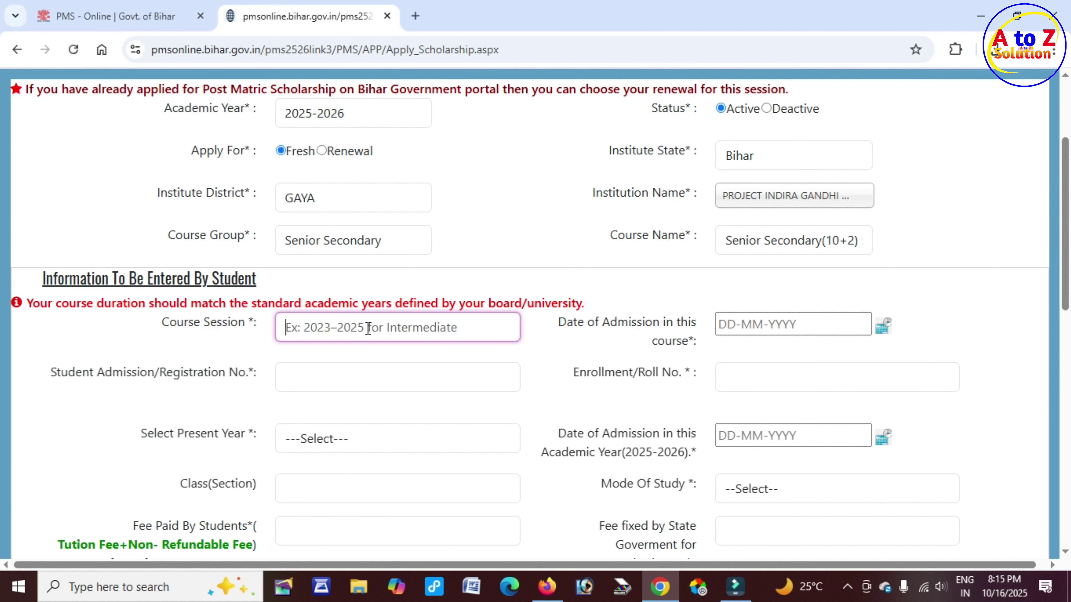
left_click(329, 326)
type("225")
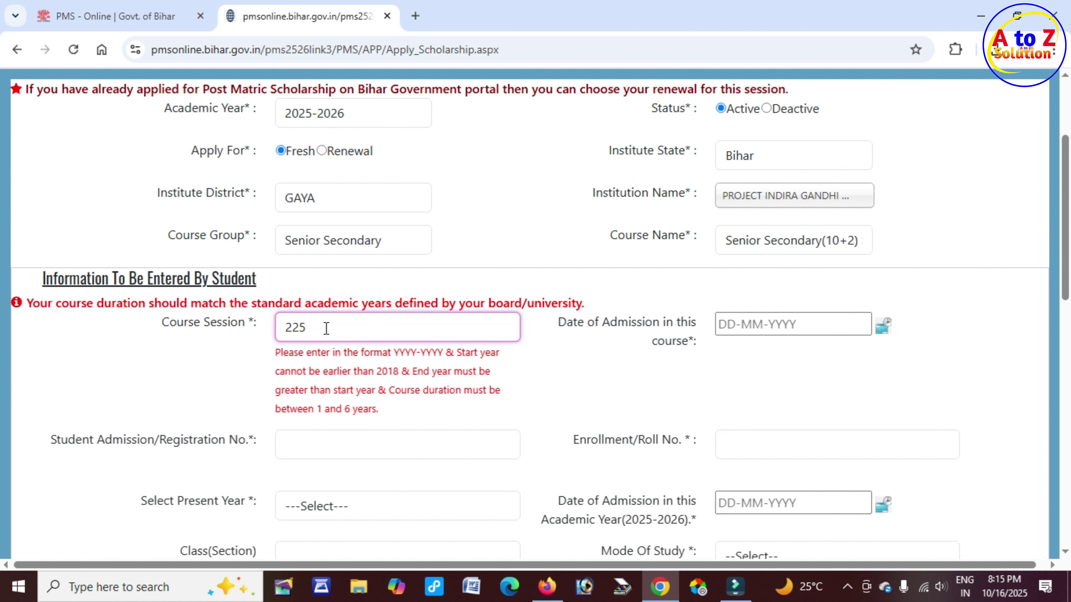
key("BackSpace")
key("BackSpace")
type("025-2027")
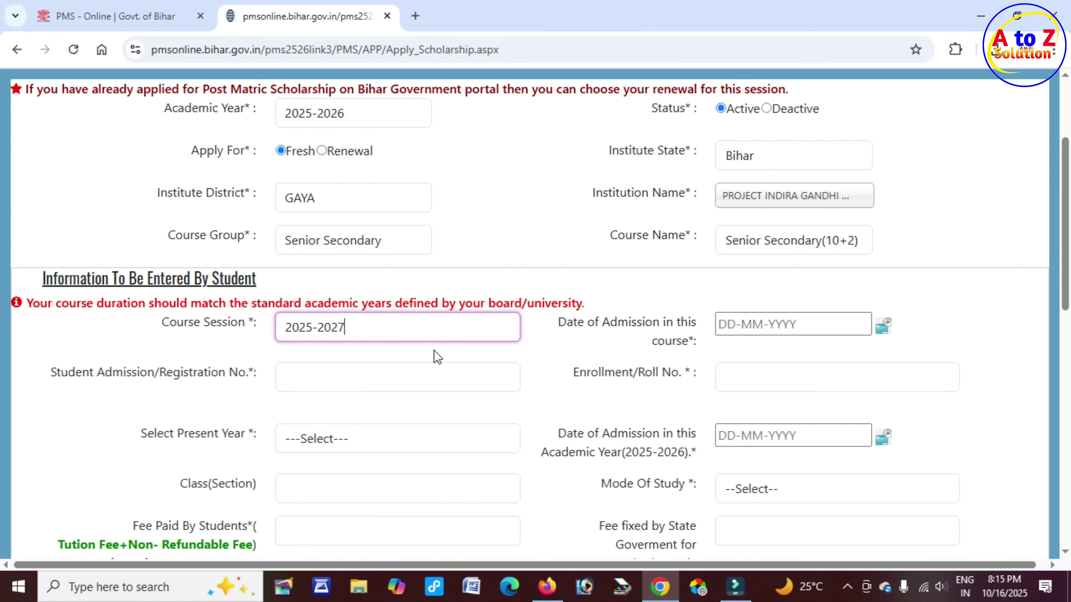
Pick 24-06-2025 from the calendar as the date of admission in this course
left_click_drag(576, 323, 688, 324)
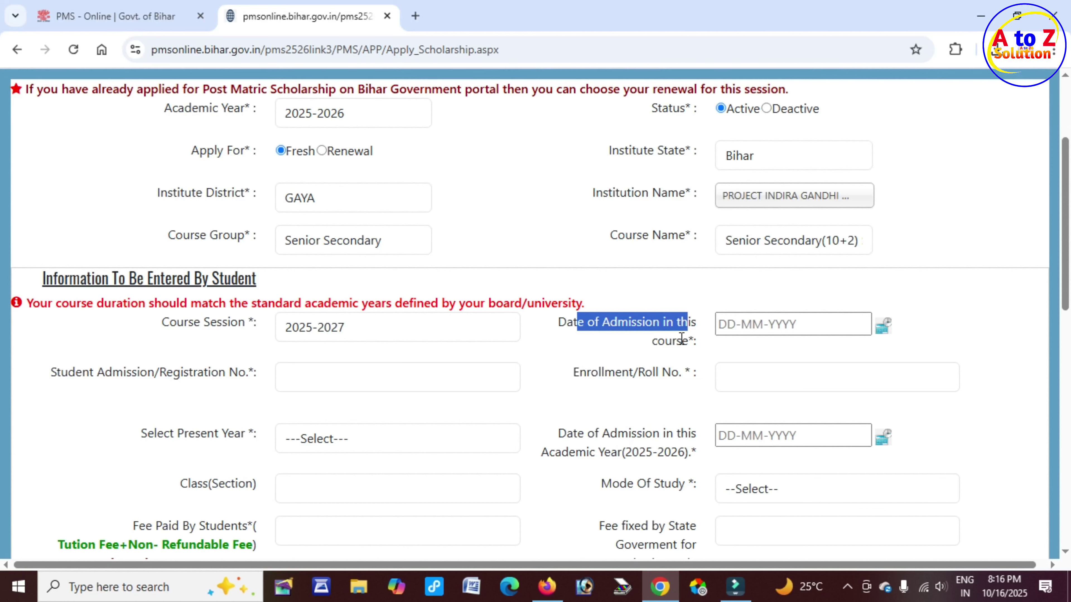
left_click(885, 329)
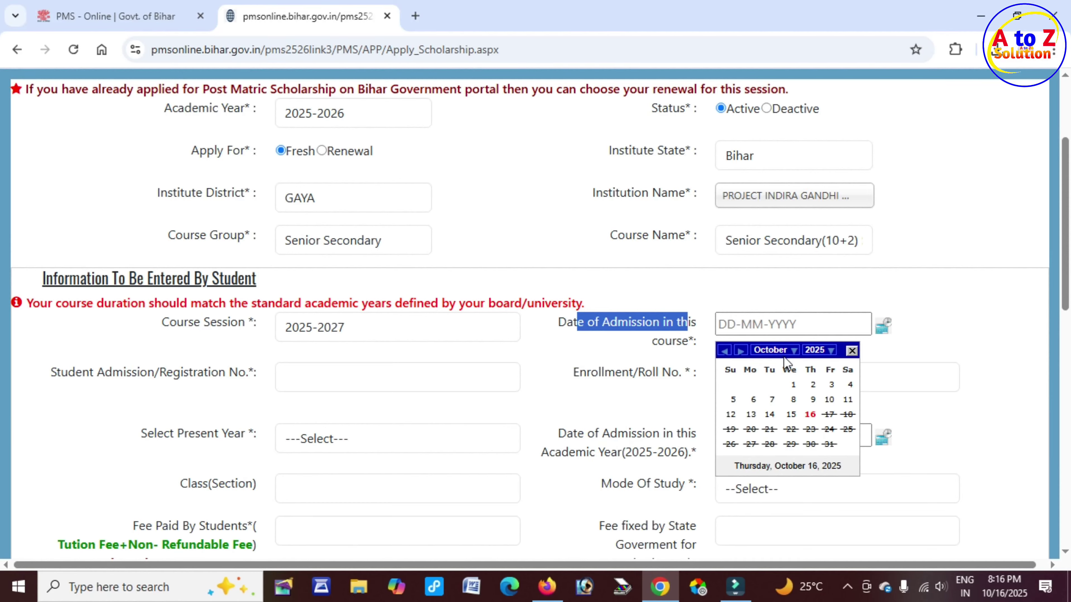
left_click(765, 346)
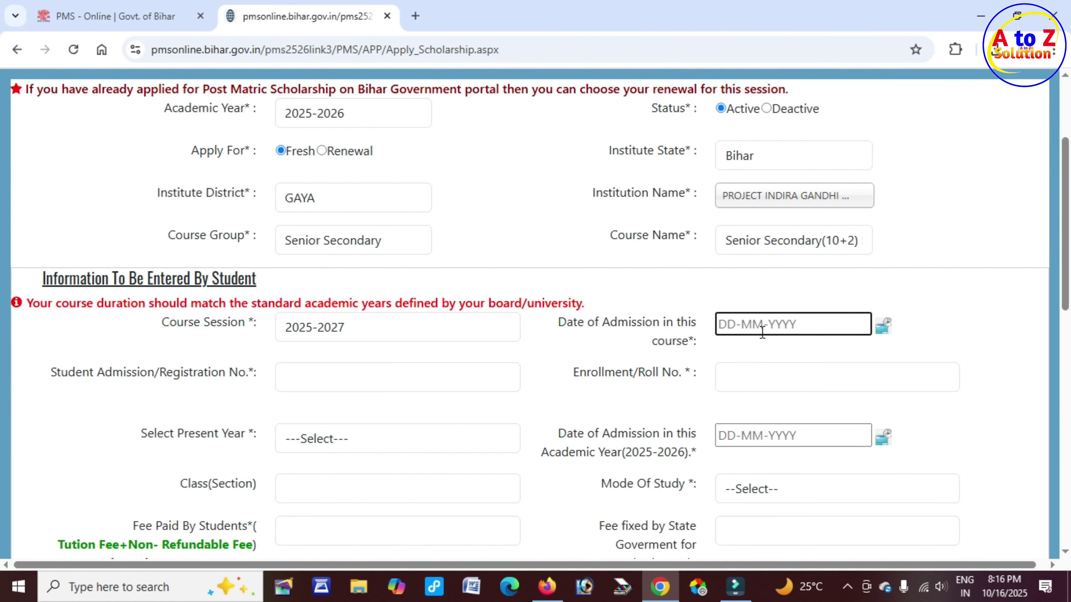
left_click(884, 331)
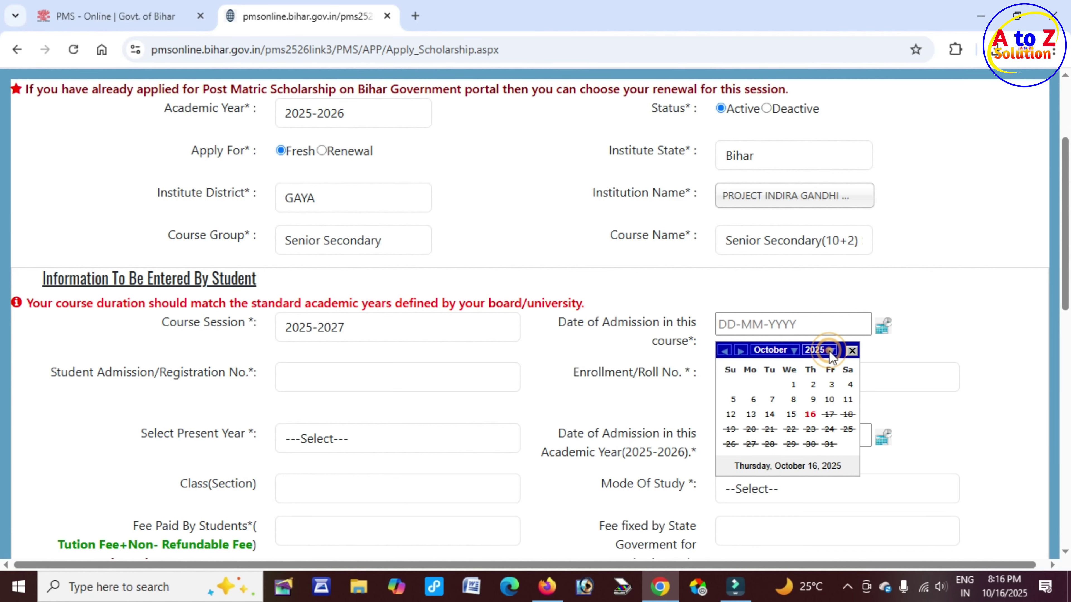
left_click(829, 351)
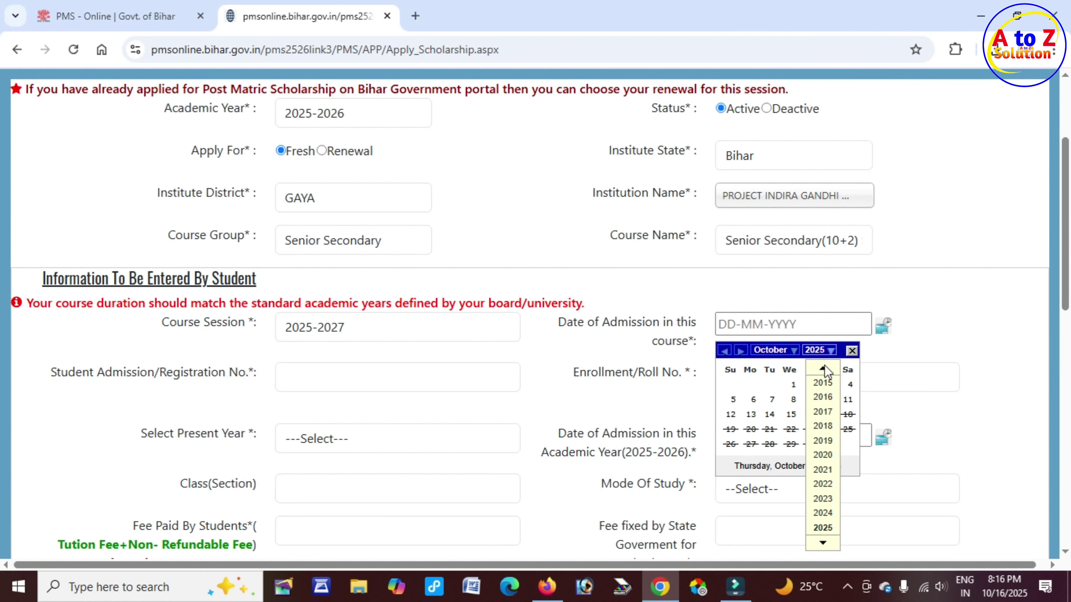
left_click(792, 352)
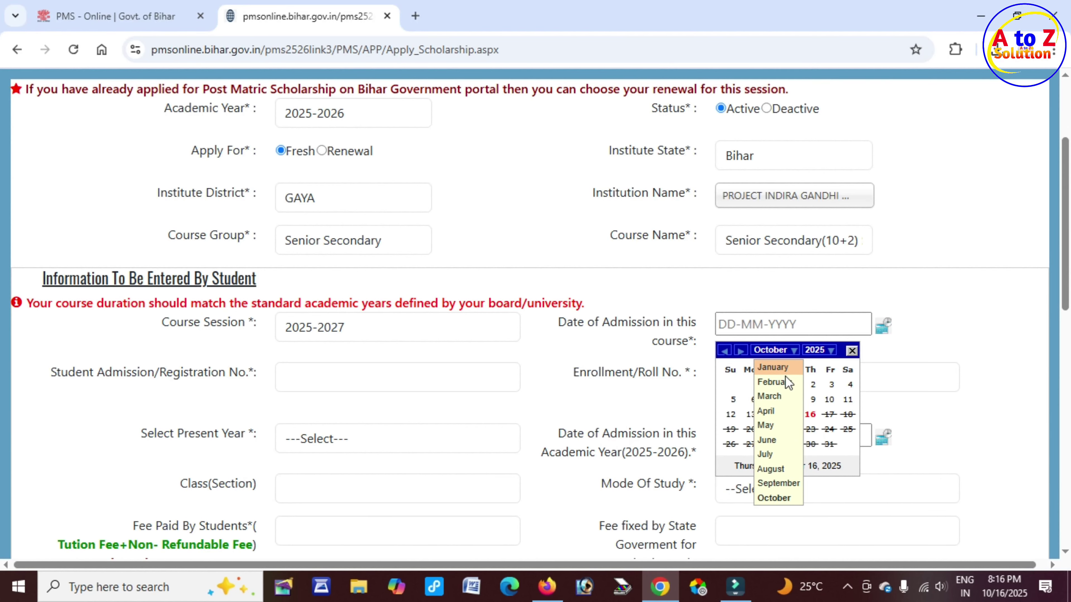
left_click(777, 439)
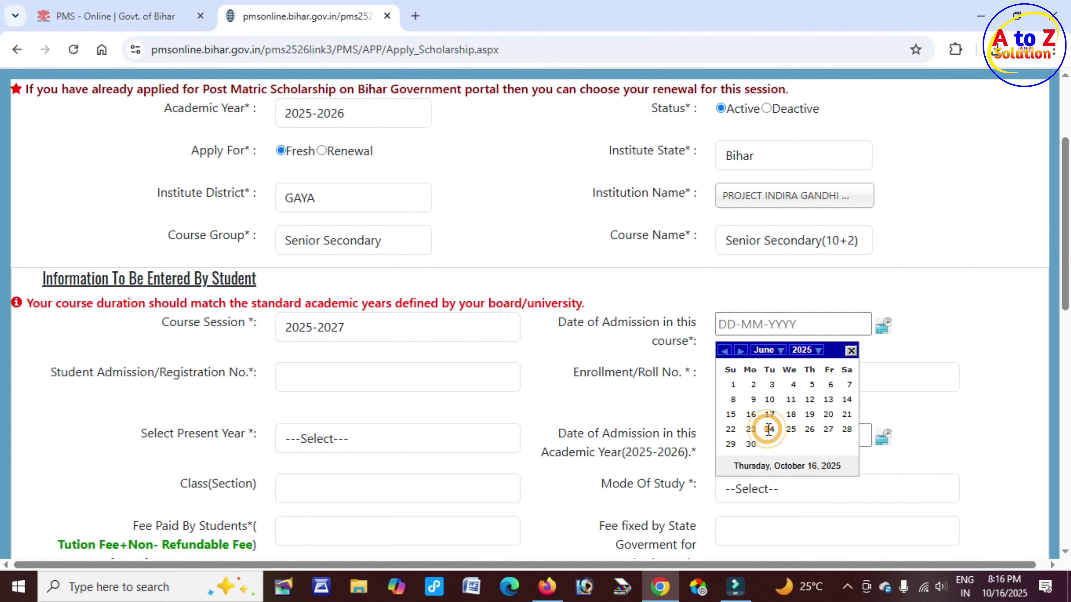
left_click(769, 429)
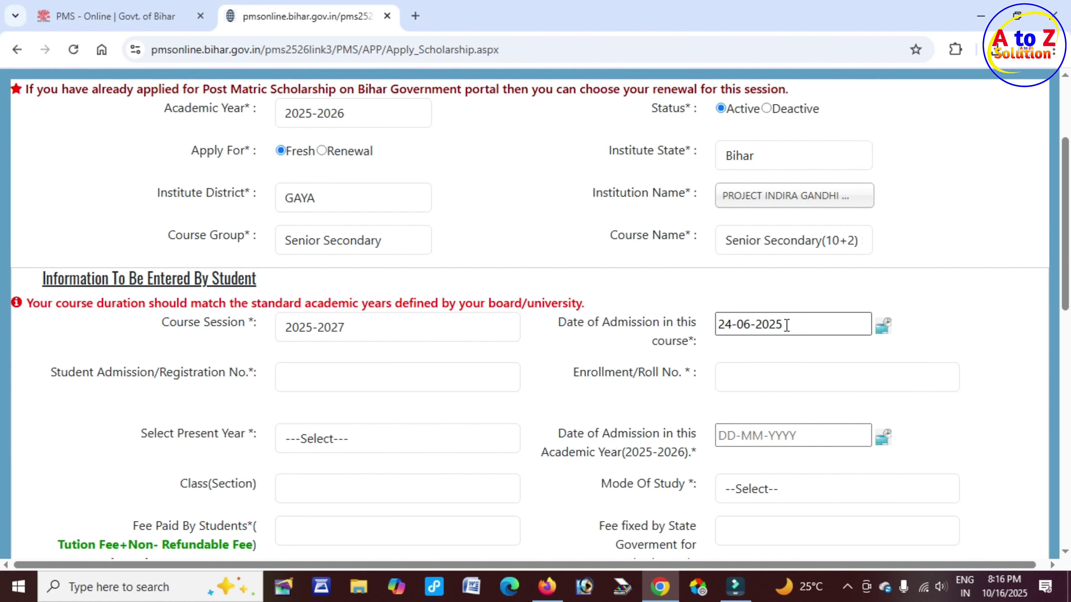
left_click(57, 374)
left_click_drag(57, 374, 258, 372)
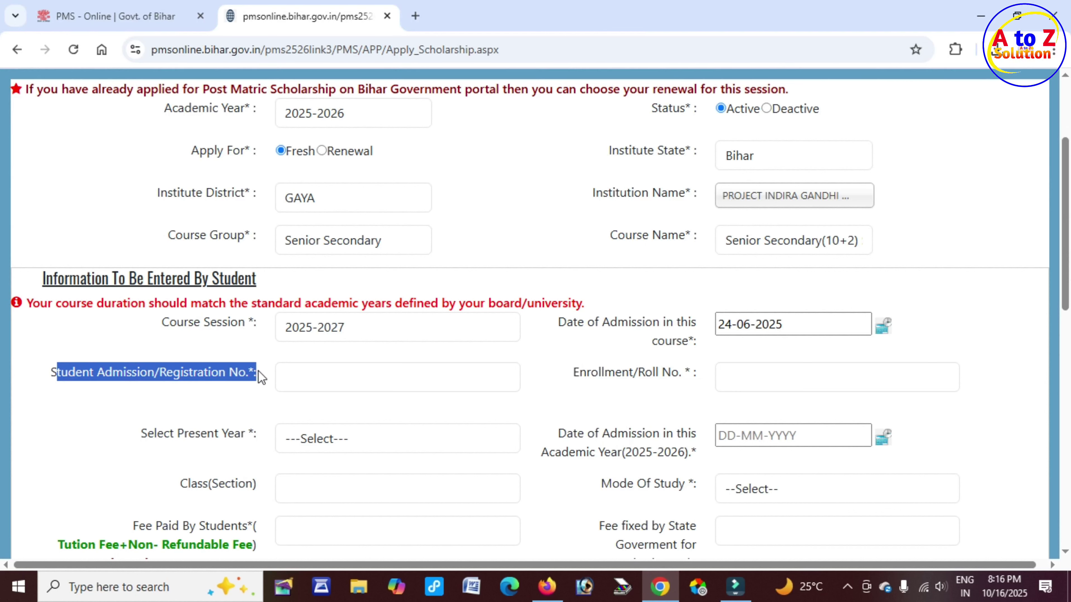
Enter 01 as both the admission/registration number and the enrollment/roll number
left_click(300, 373)
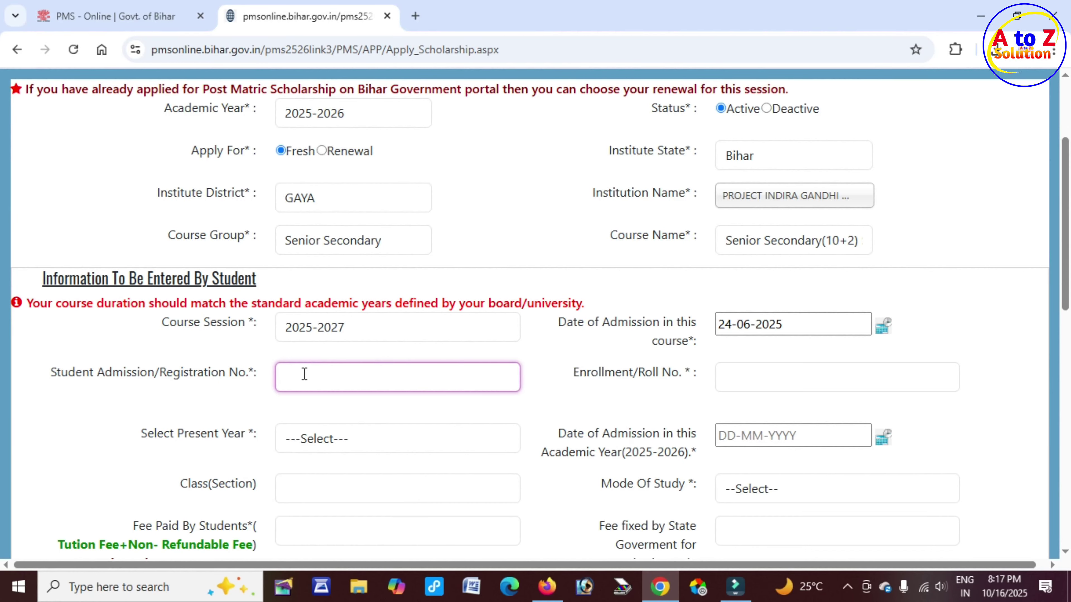
type("01")
left_click_drag(585, 373, 675, 373)
left_click(738, 377)
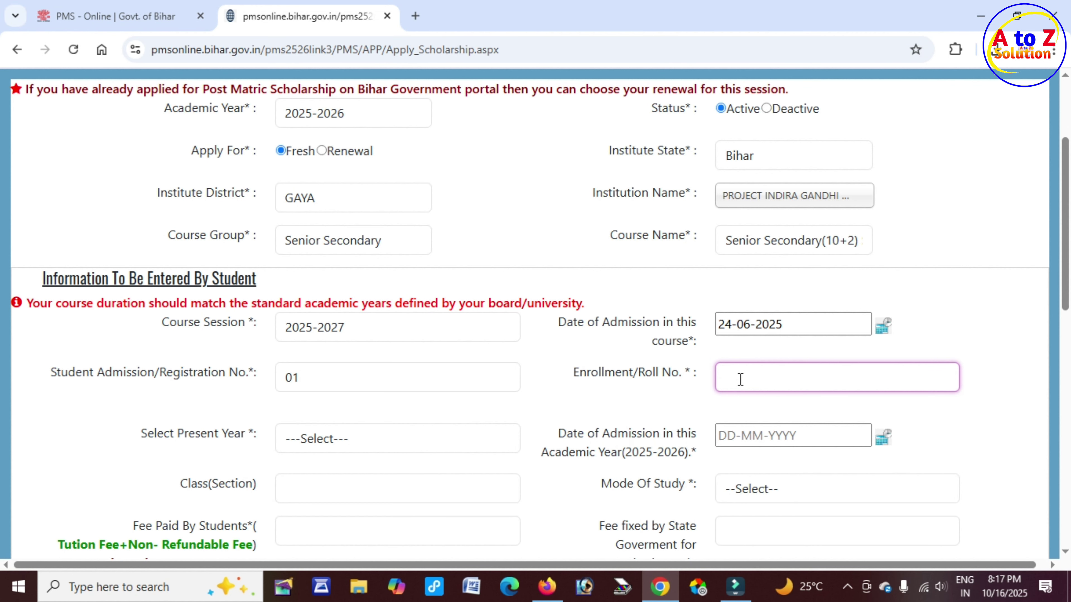
type("01")
Set the present year to 1st Year
scroll(377, 363, "down", 2)
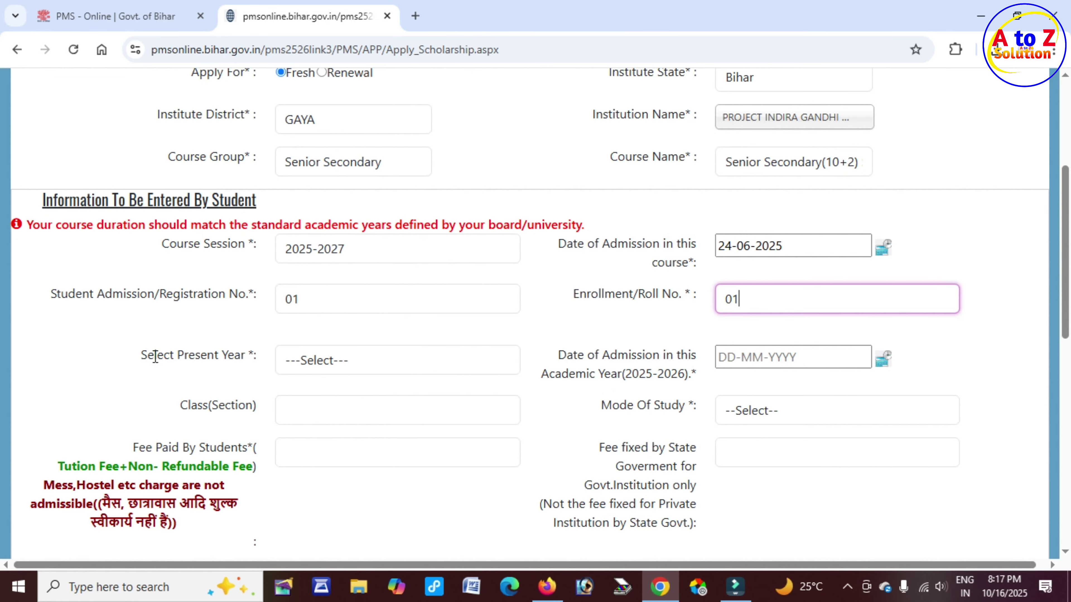
left_click_drag(155, 357, 341, 369)
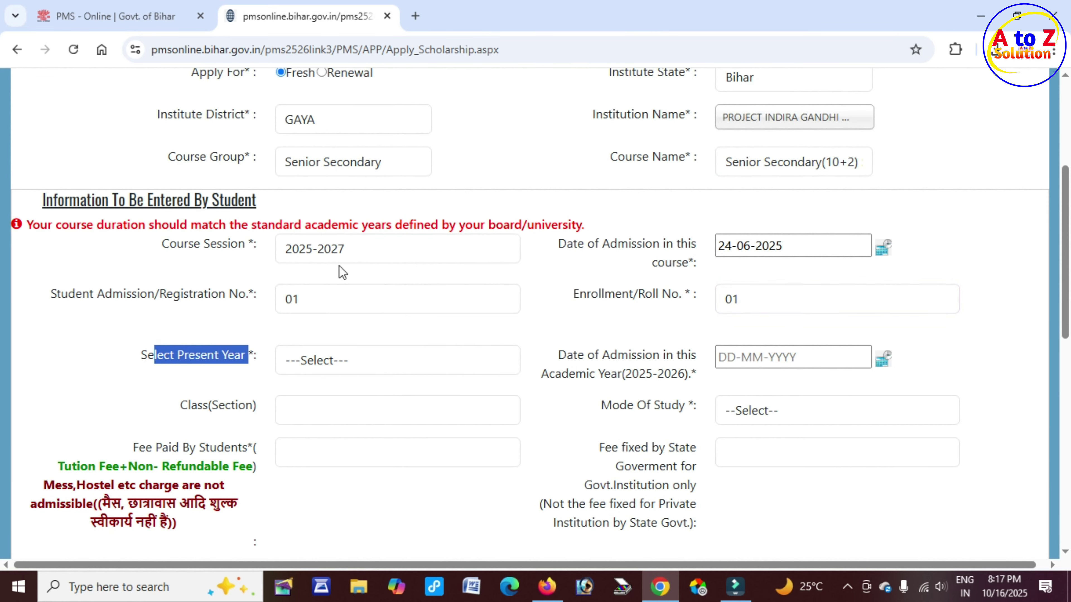
left_click_drag(283, 248, 347, 246)
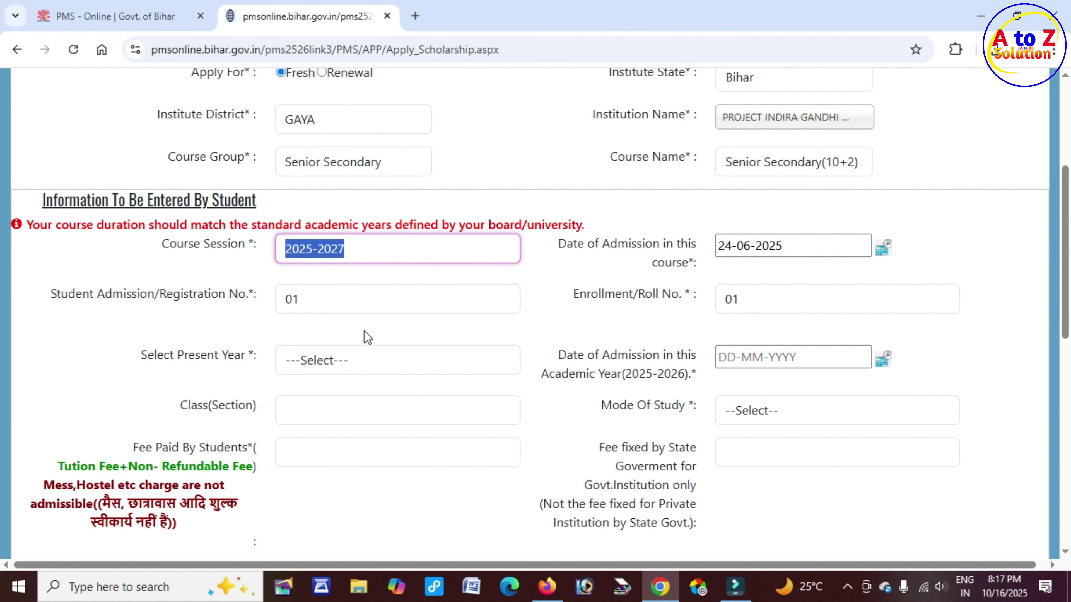
left_click(359, 362)
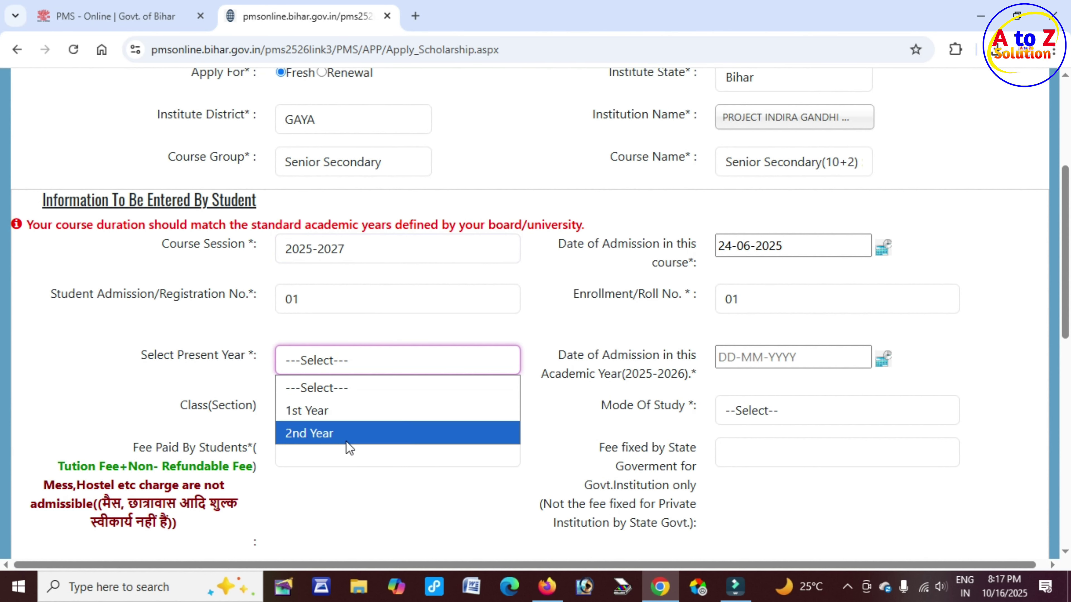
left_click(342, 414)
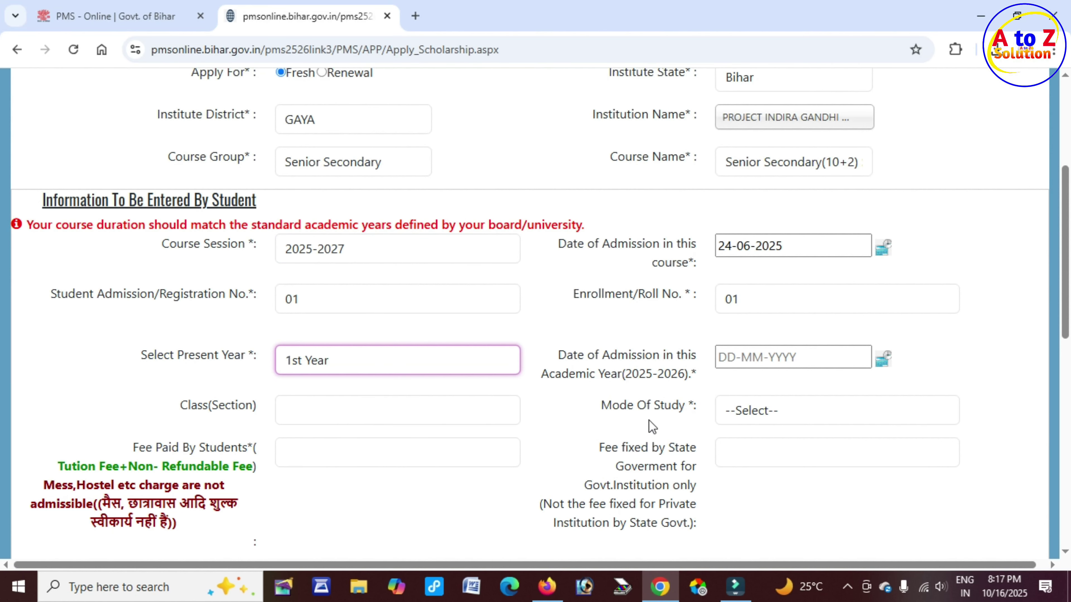
Review the admission date 24-06-2025 and academic year 2025-2026 already entered
left_click_drag(595, 355, 698, 364)
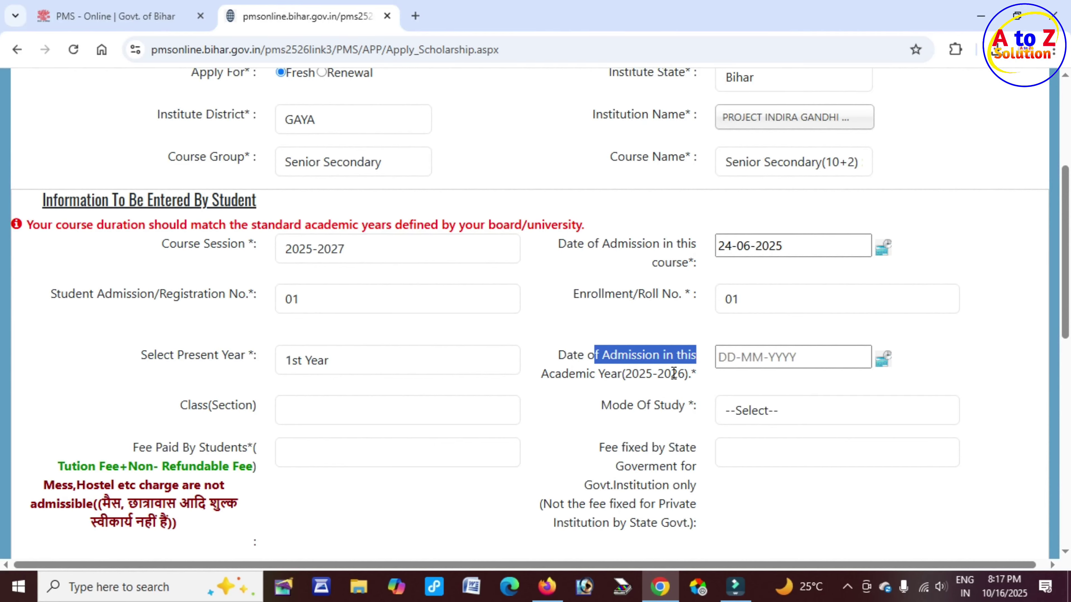
left_click(614, 244)
left_click_drag(661, 244, 694, 244)
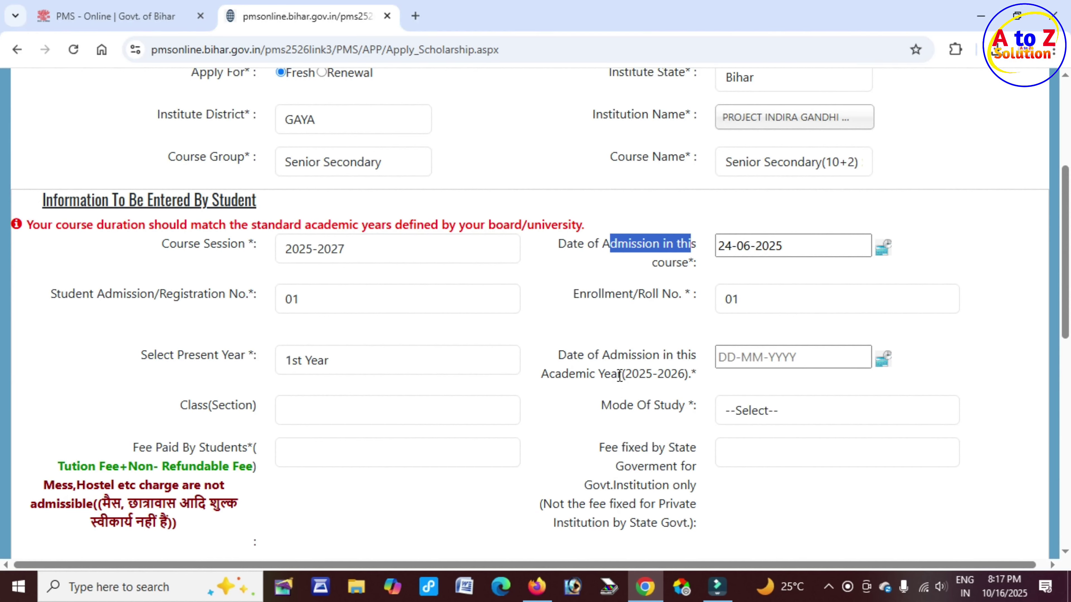
left_click_drag(626, 374, 685, 372)
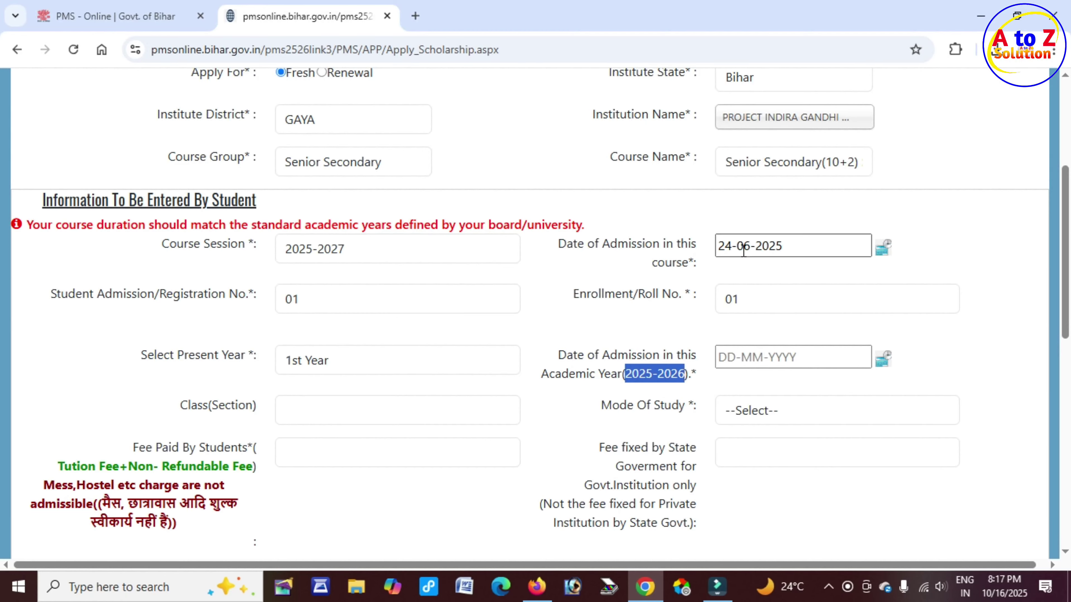
left_click_drag(719, 246, 774, 246)
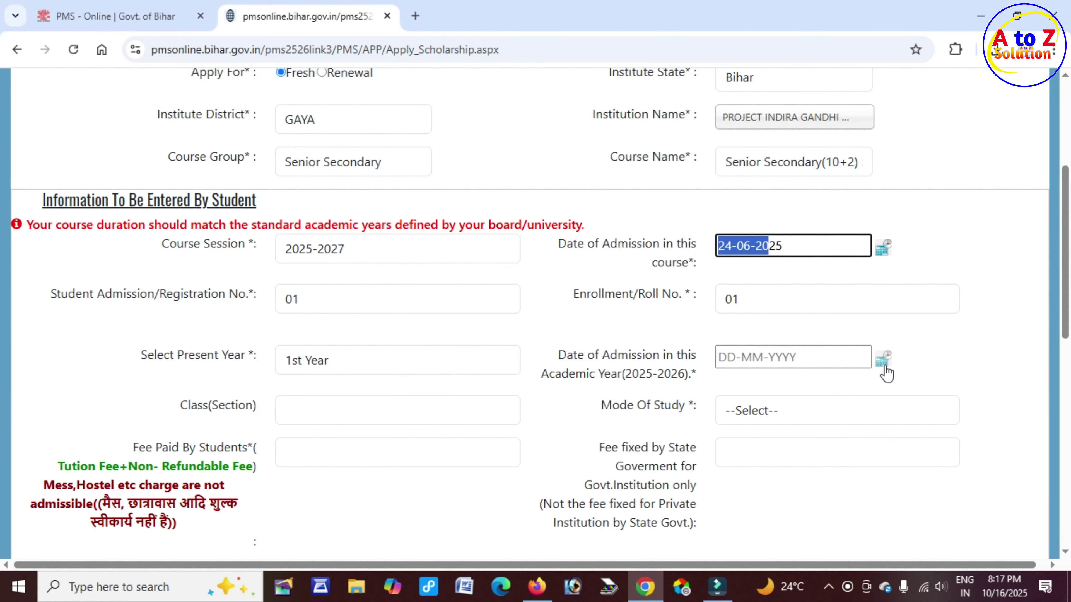
Pick 24 June 2025 as the 2025-2026 academic-year admission date from the calendar
left_click(884, 367)
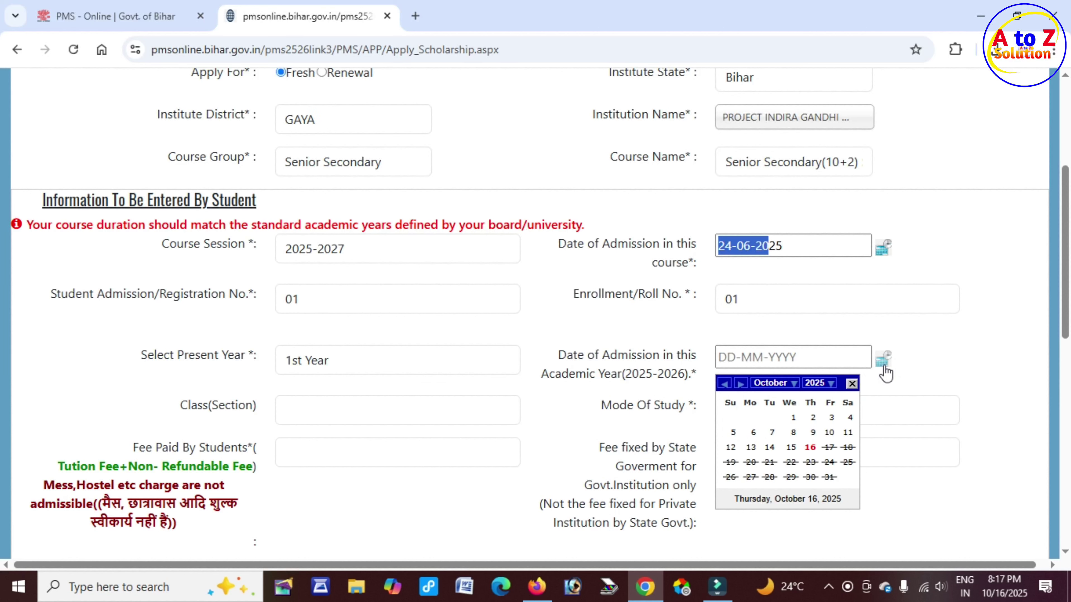
left_click(775, 383)
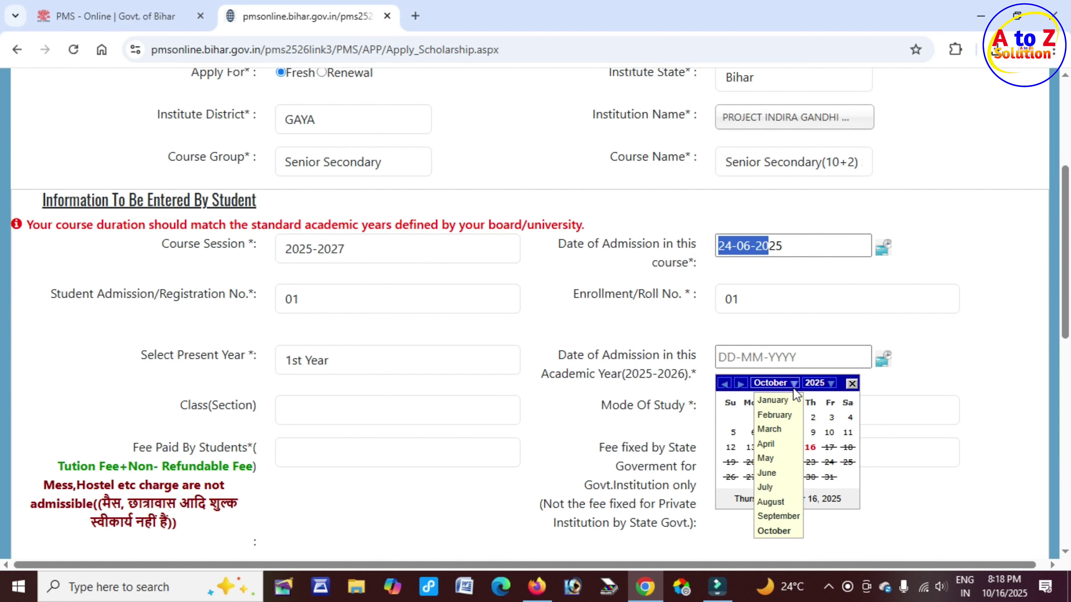
left_click(783, 472)
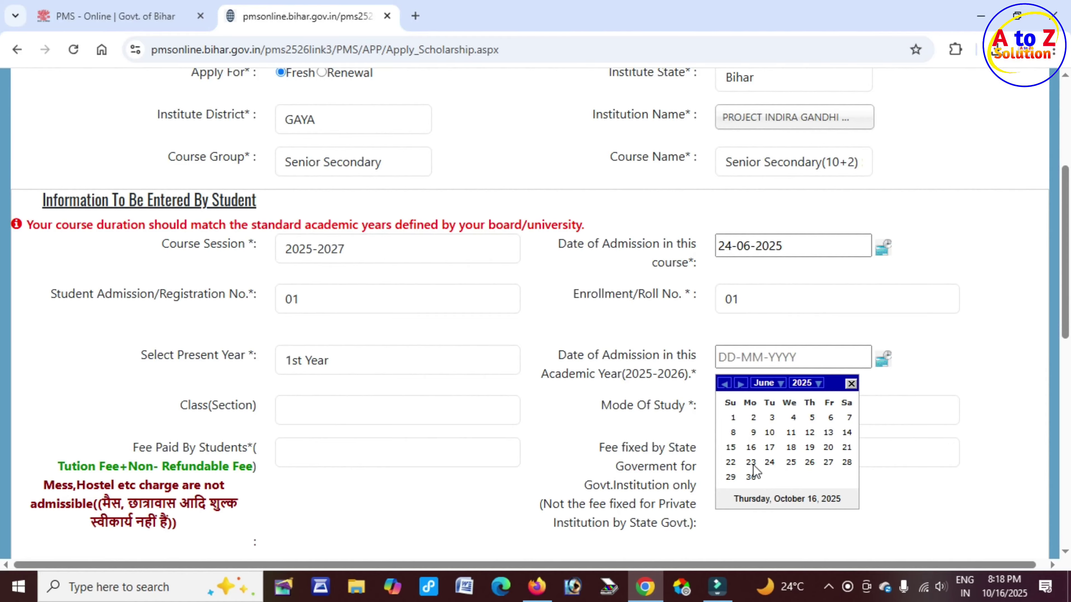
left_click(769, 462)
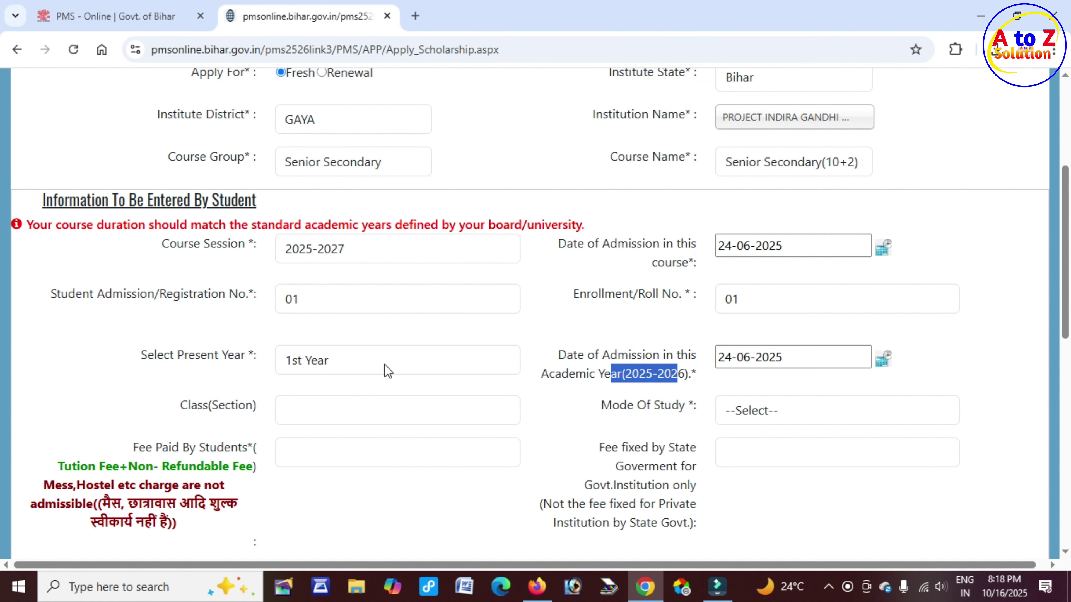
Enter 11 in the Class(Section) field after trying 12, A and B
left_click_drag(181, 328, 259, 333)
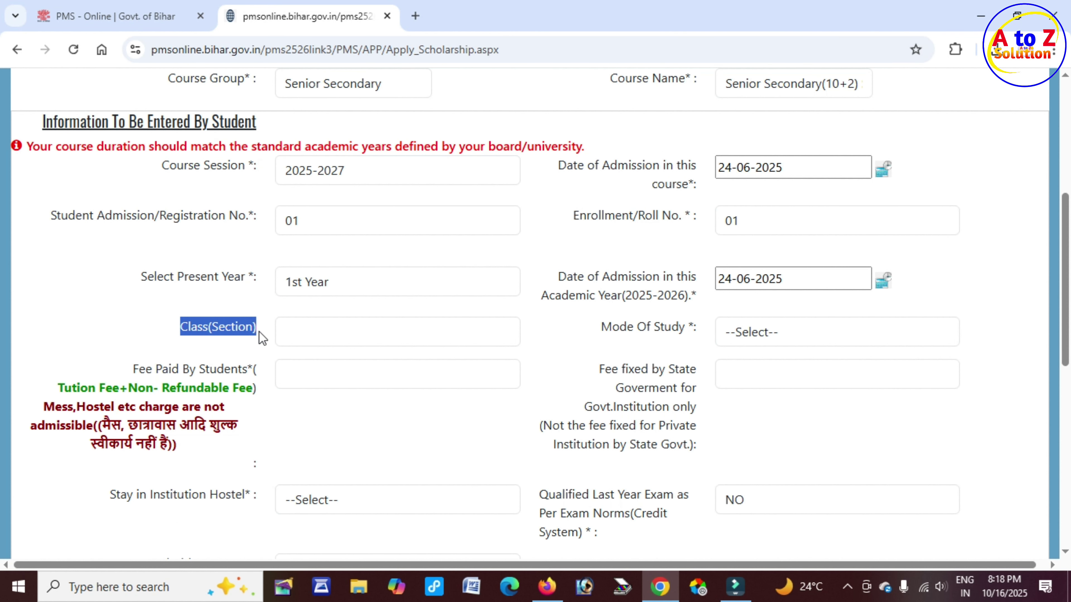
left_click(303, 333)
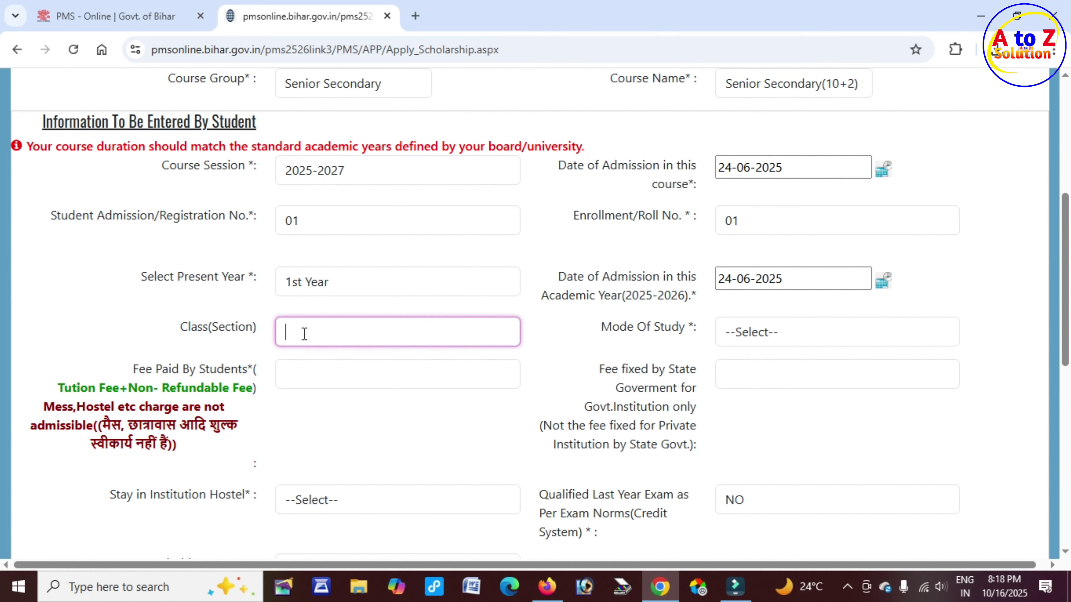
type("11")
key("BackSpace")
key("BackSpace")
type("12")
key("BackSpace")
key("BackSpace")
type("A")
key("BackSpace")
type("B")
key("BackSpace")
type("11")
Set Mode Of Study to Regular and enter 1236 as the Fee Paid By Students
left_click_drag(611, 332, 685, 331)
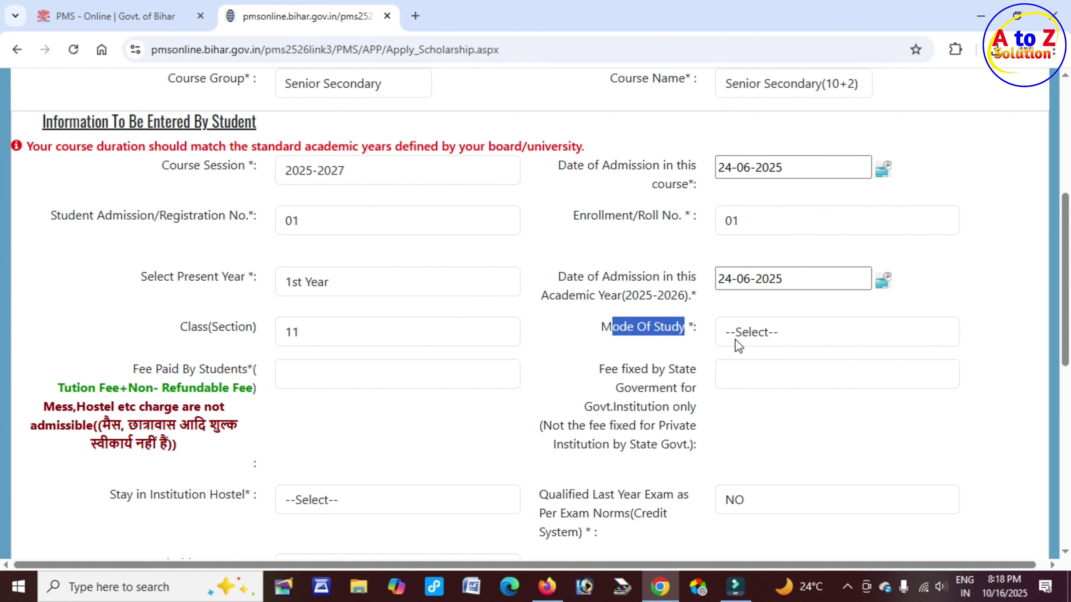
left_click(795, 337)
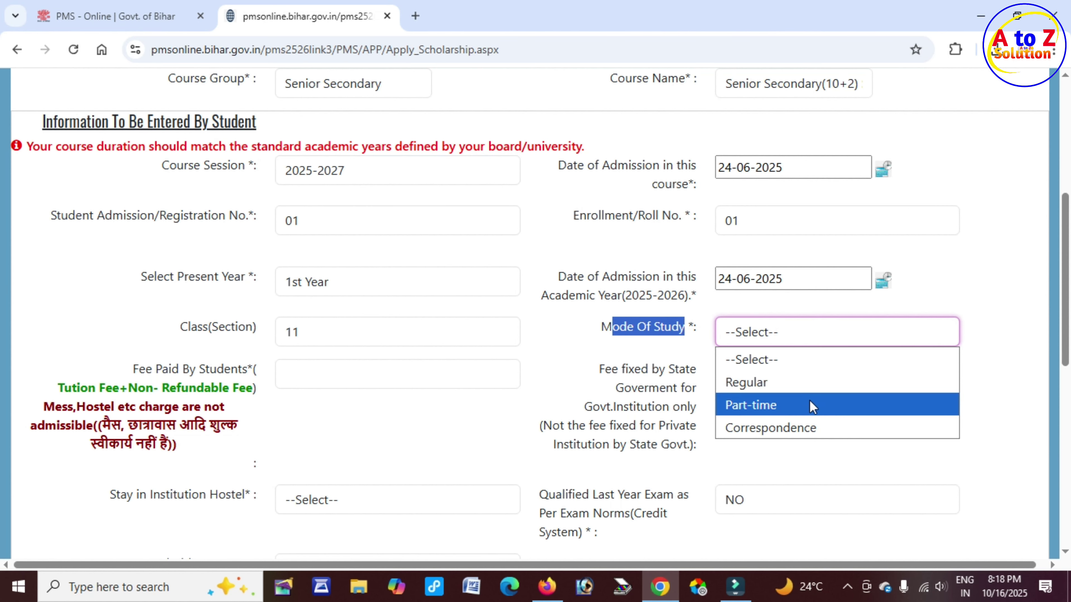
left_click(775, 382)
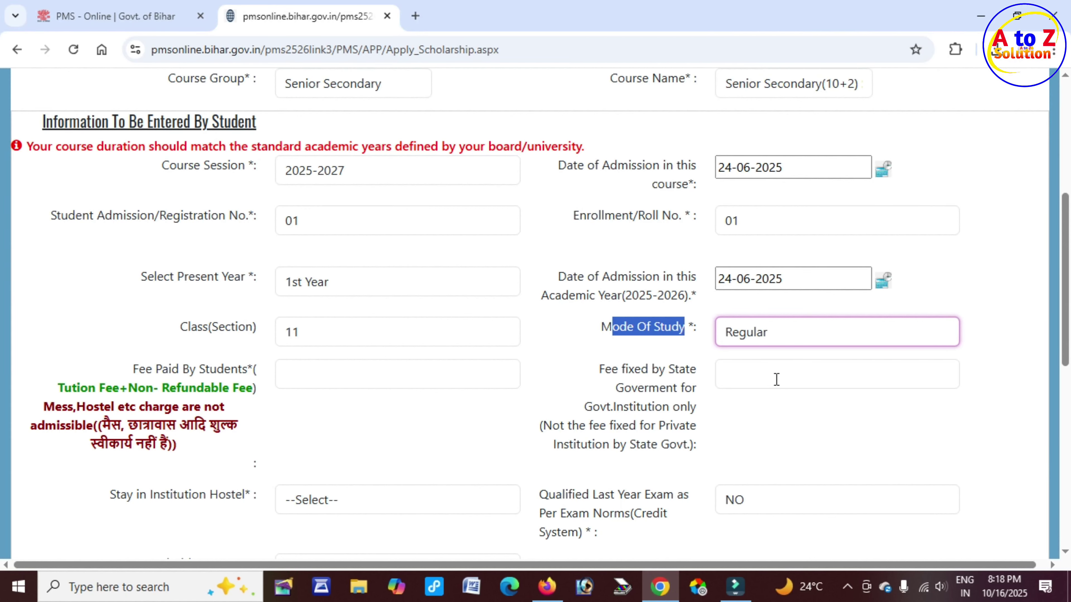
left_click(170, 373)
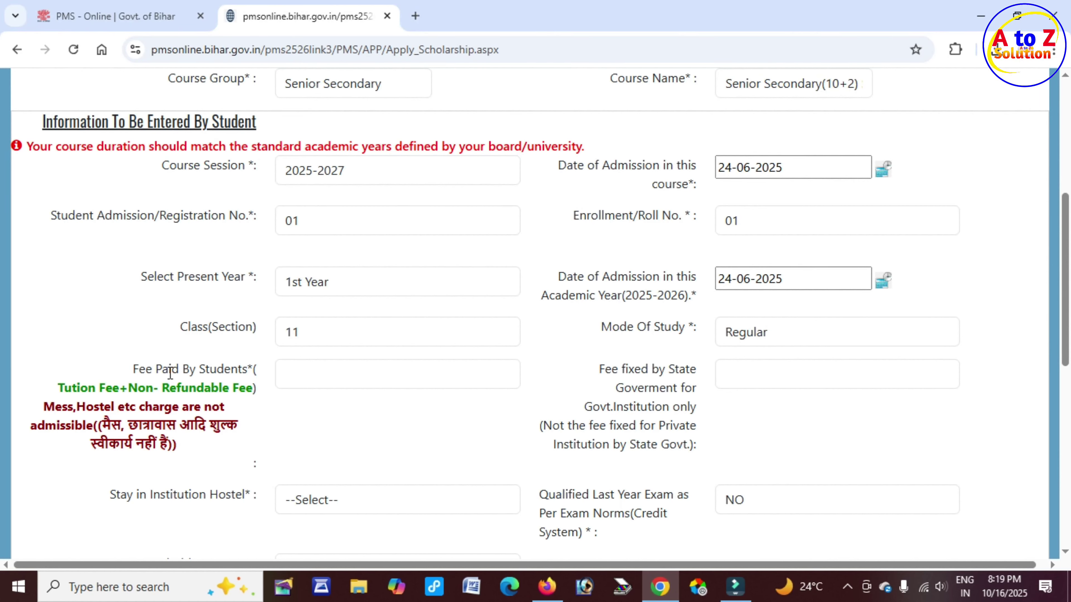
left_click_drag(134, 368, 258, 374)
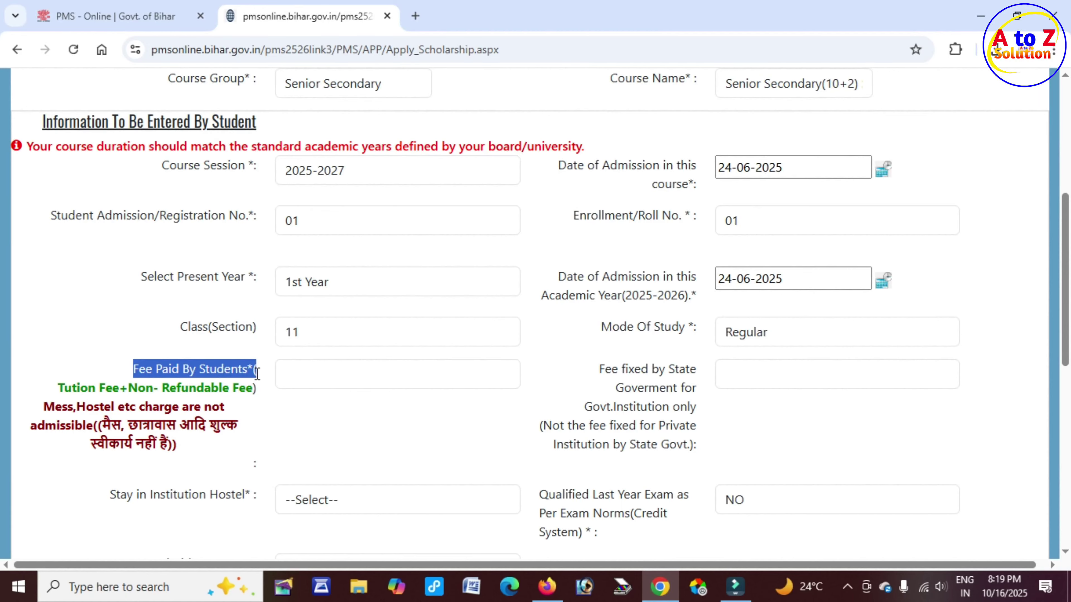
left_click(315, 374)
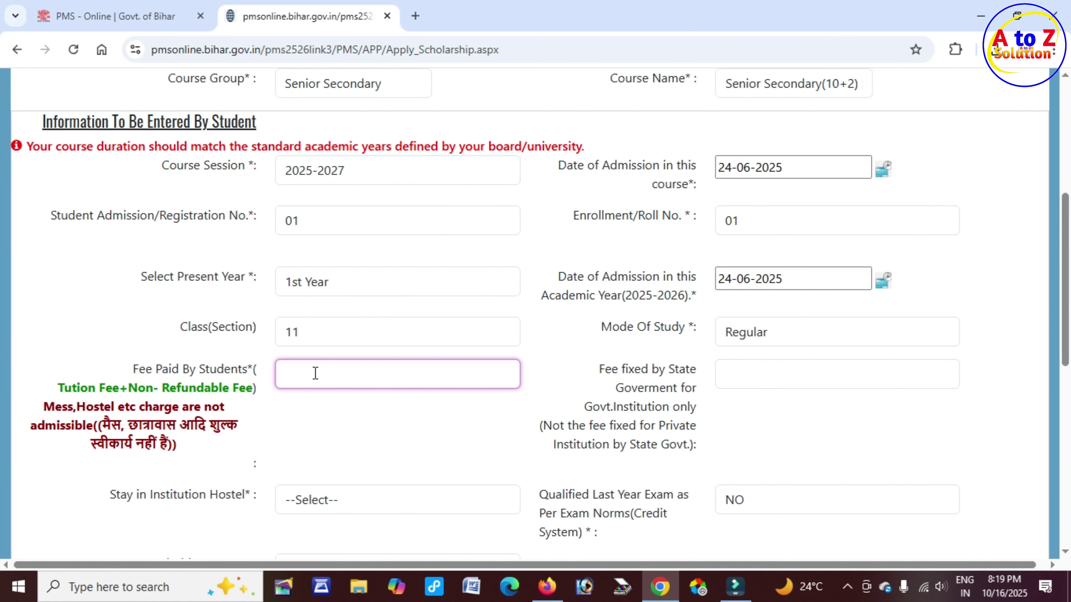
type("1236")
Enter 1236 as the Fee fixed by State Government for government institutions
left_click_drag(608, 368, 685, 370)
left_click_drag(599, 408, 694, 404)
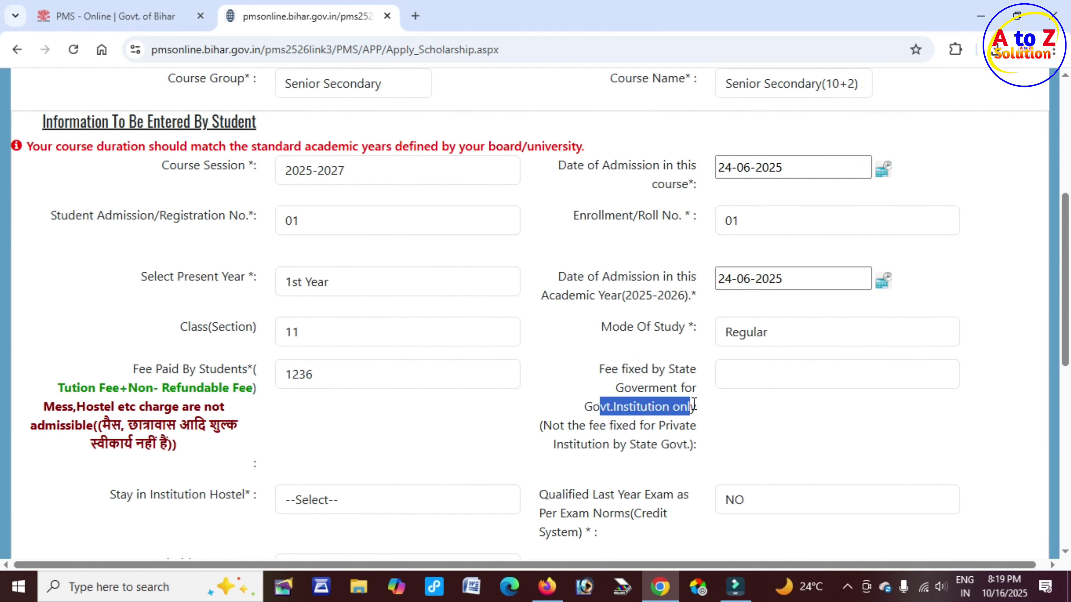
left_click(748, 378)
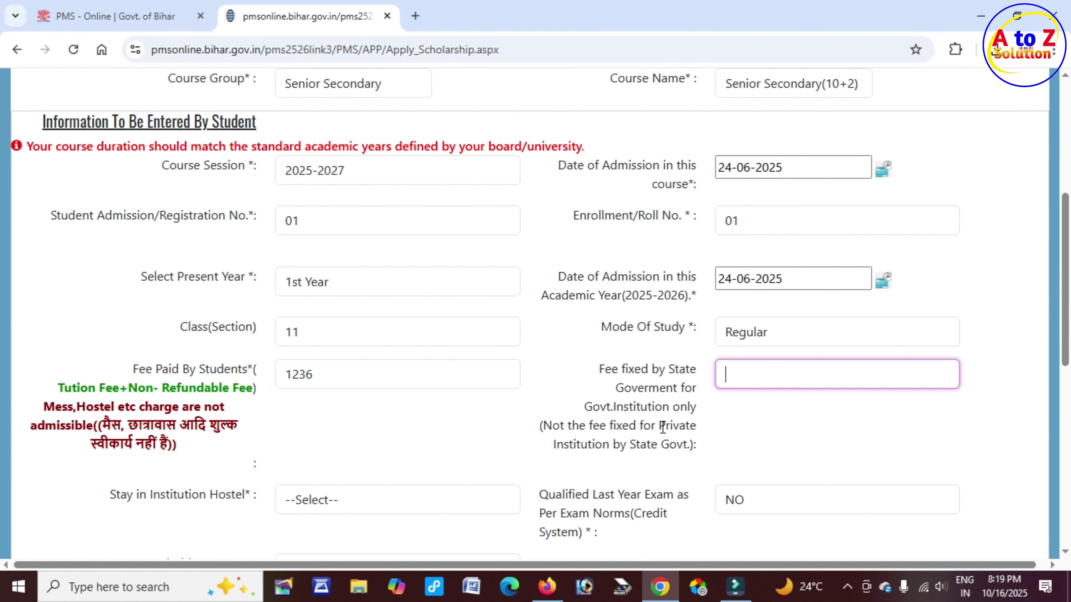
double_click(664, 426)
left_click_drag(607, 430, 690, 432)
left_click(739, 375)
double_click(323, 375)
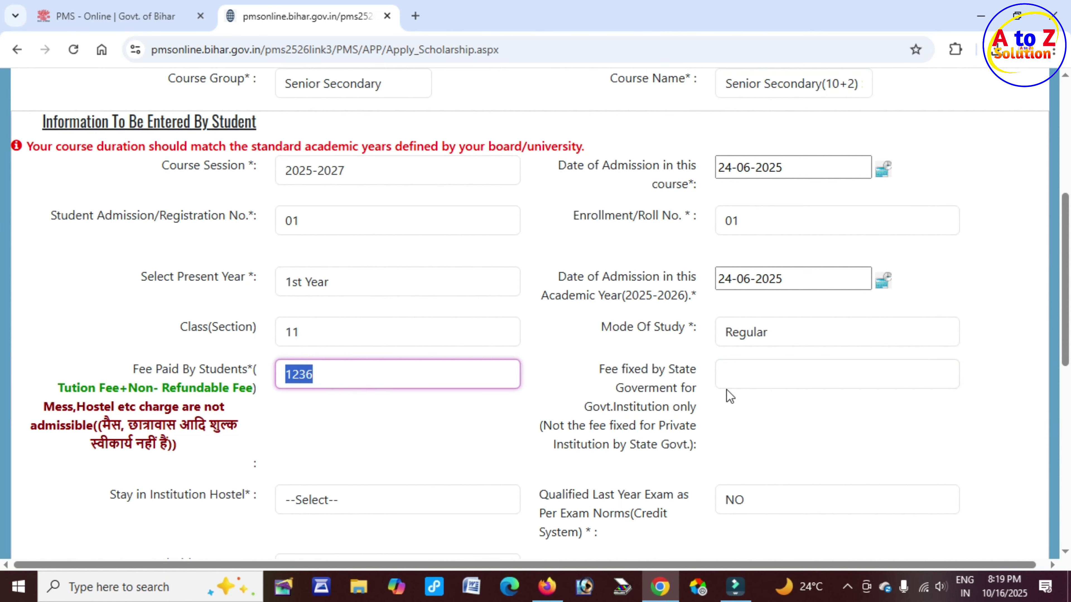
left_click(735, 375)
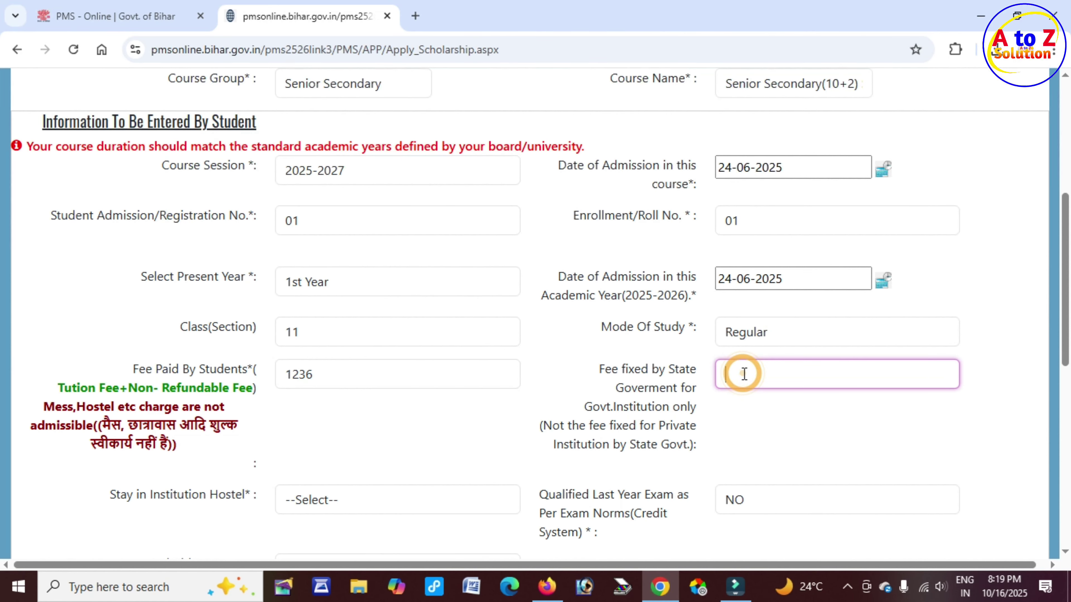
left_click(729, 374)
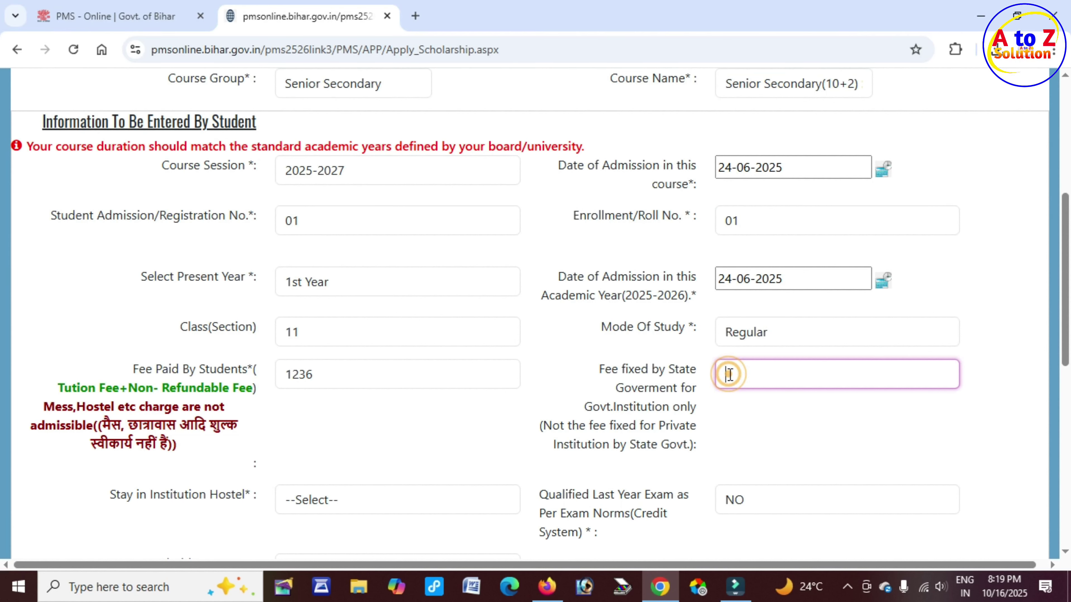
type("1236")
Answer NO for Stay in Institution Hostel
scroll(547, 421, "down", 5)
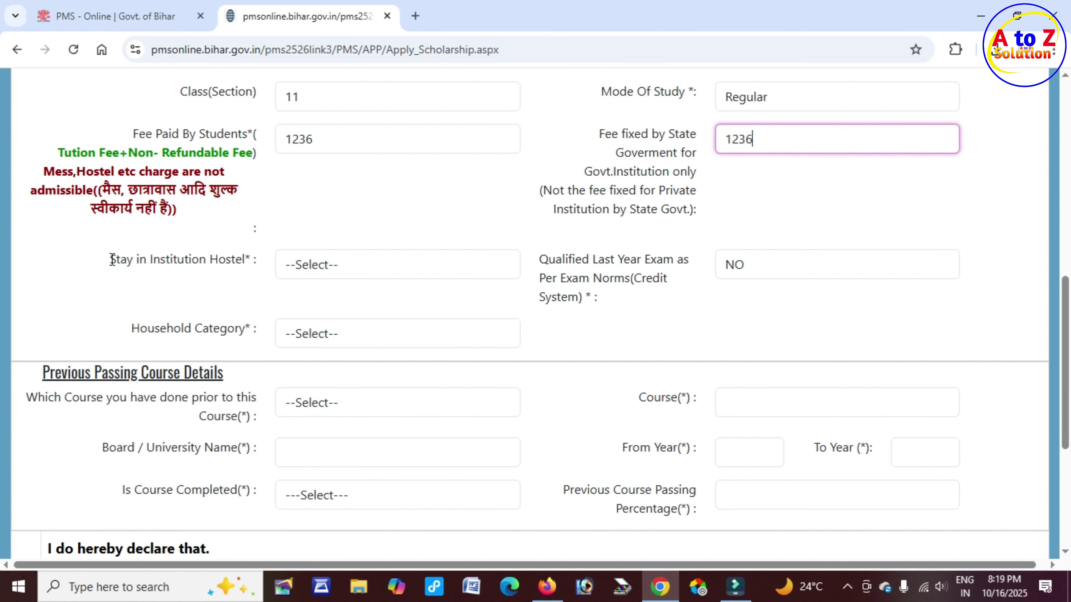
left_click_drag(112, 259, 249, 259)
left_click(261, 260)
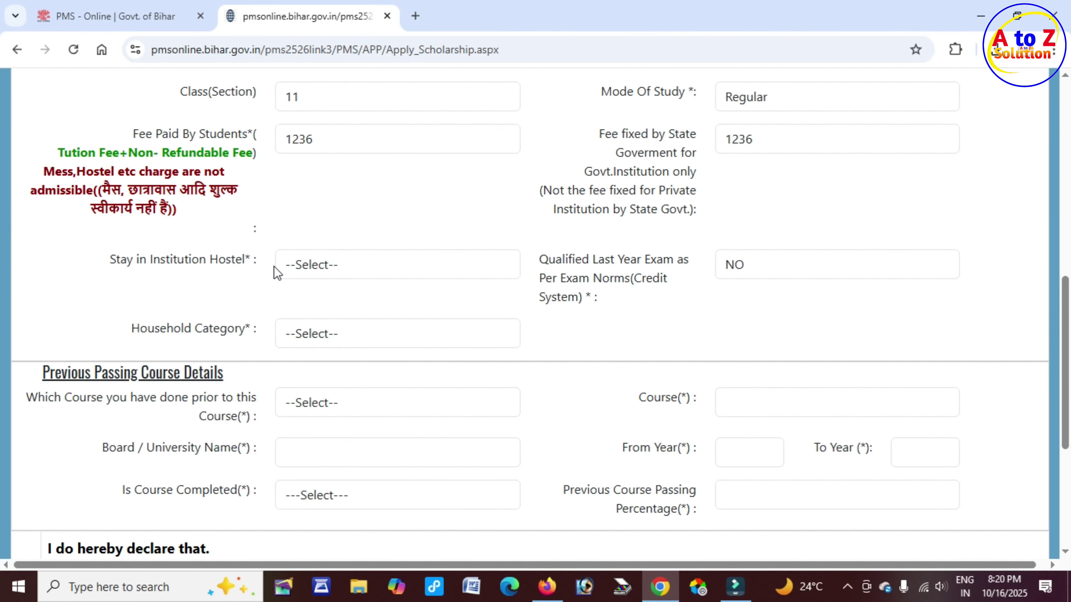
left_click(301, 266)
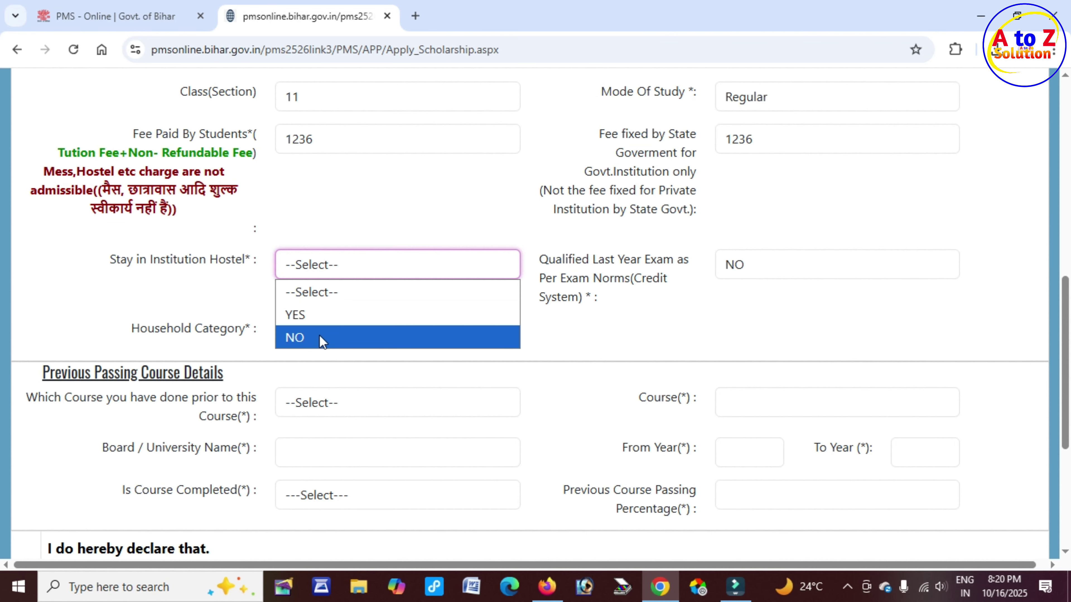
left_click(319, 338)
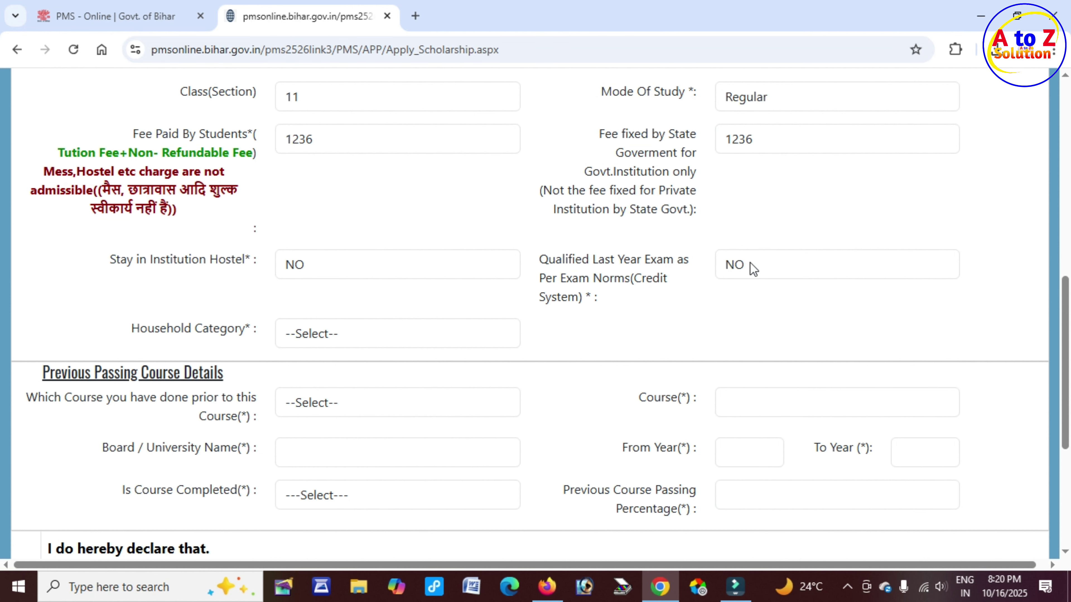
Choose Poorest as the Household Category, then scroll down to Previous Passing Course Details
left_click_drag(155, 328, 255, 329)
left_click(364, 347)
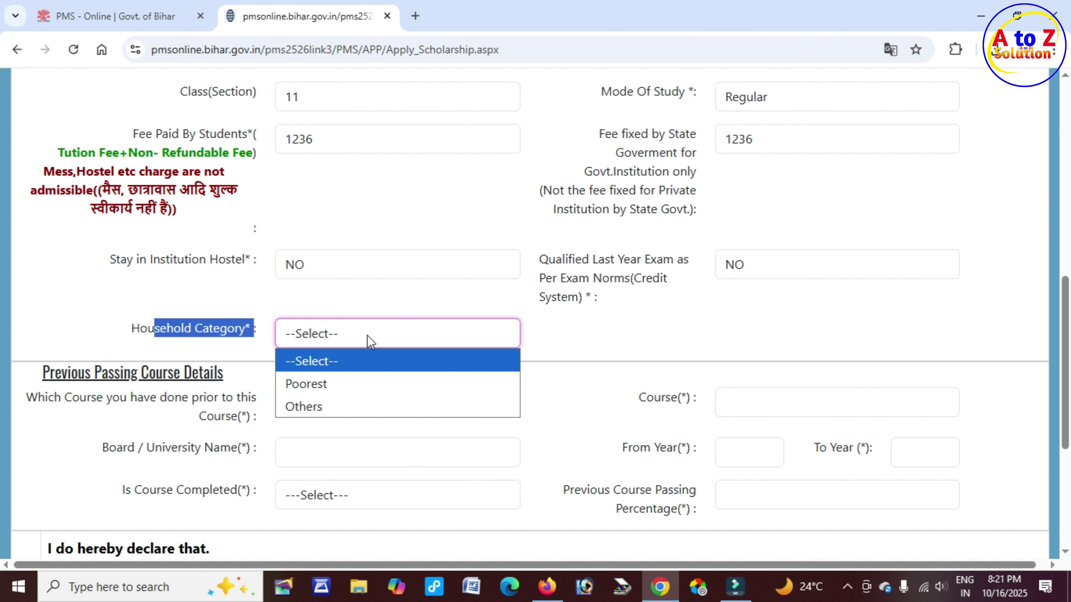
left_click(343, 388)
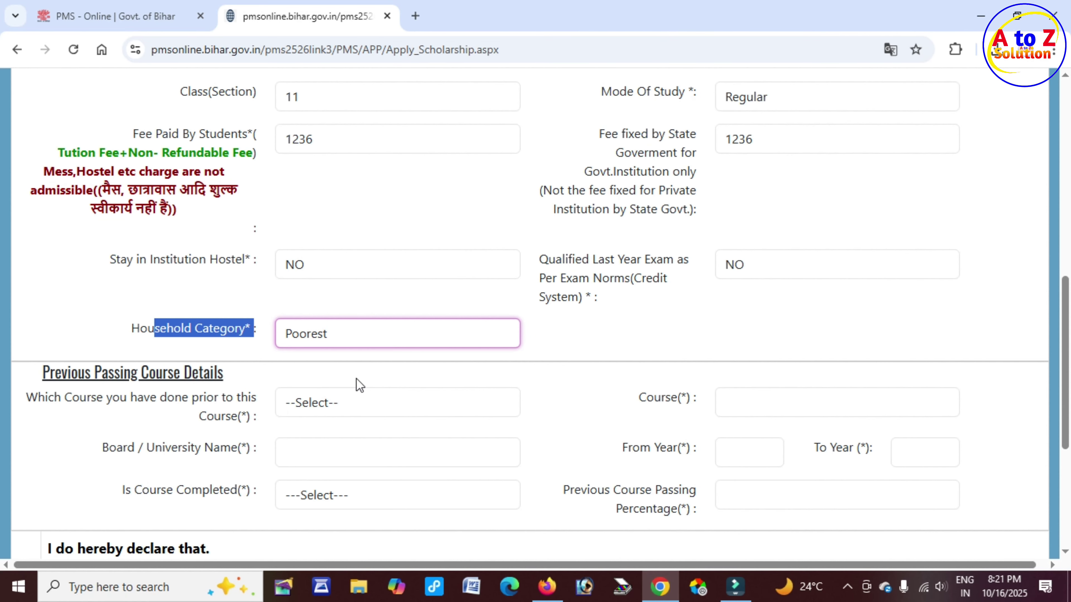
scroll(300, 367, "down", 2)
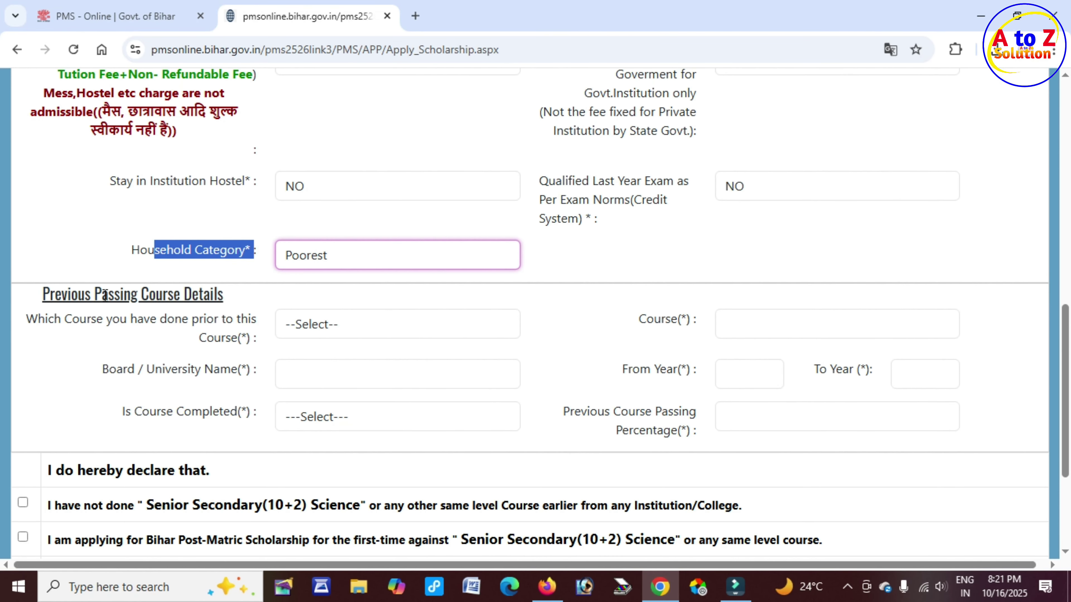
scroll(68, 290, "down", 1)
left_click(49, 216)
left_click_drag(48, 217, 231, 218)
left_click(231, 219)
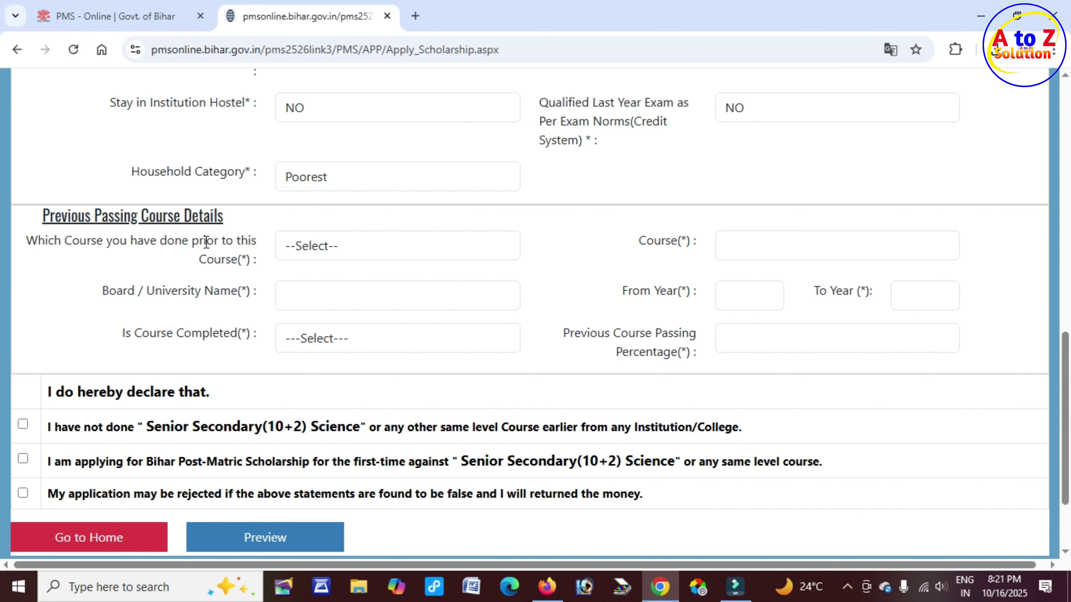
Select (Group-O) 10th Level Courses as the prior course group and 10th as the Course
left_click_drag(199, 241, 258, 241)
left_click(257, 241)
left_click_drag(203, 241, 249, 241)
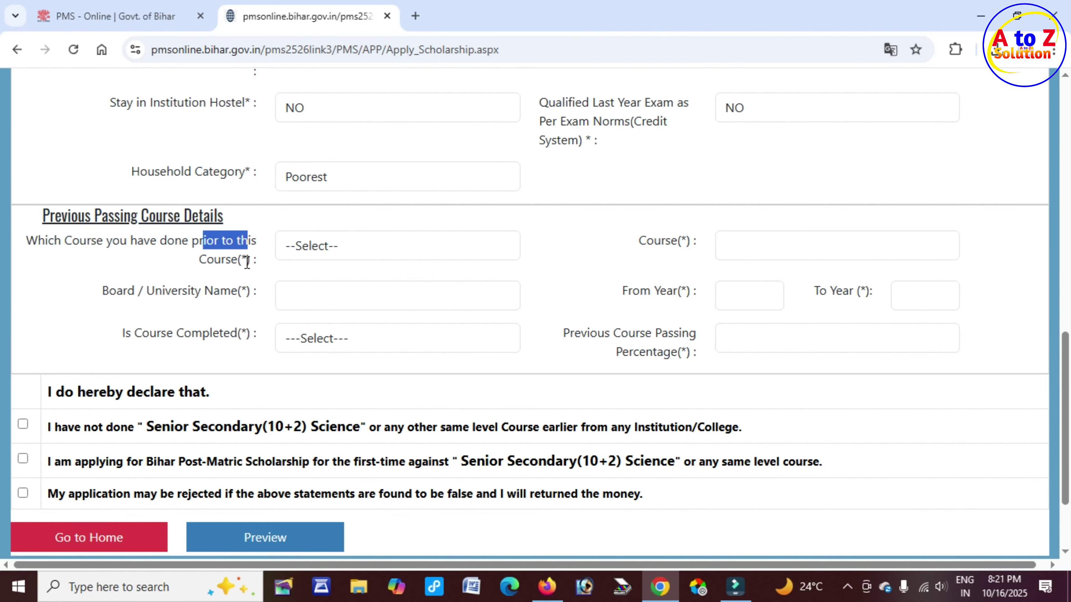
left_click(354, 246)
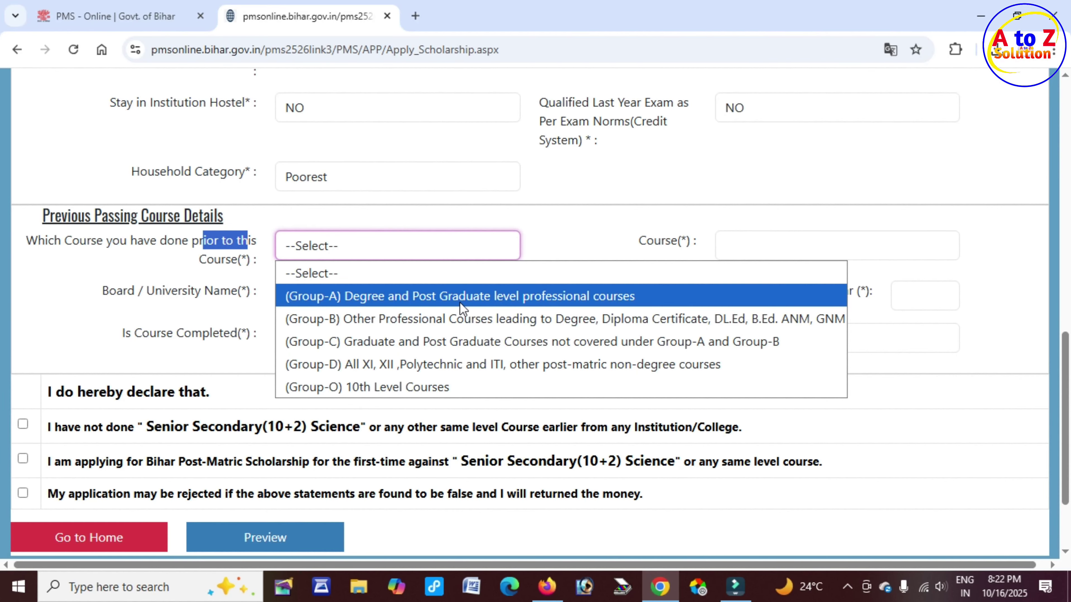
left_click(409, 388)
left_click_drag(637, 240, 695, 241)
left_click(790, 253)
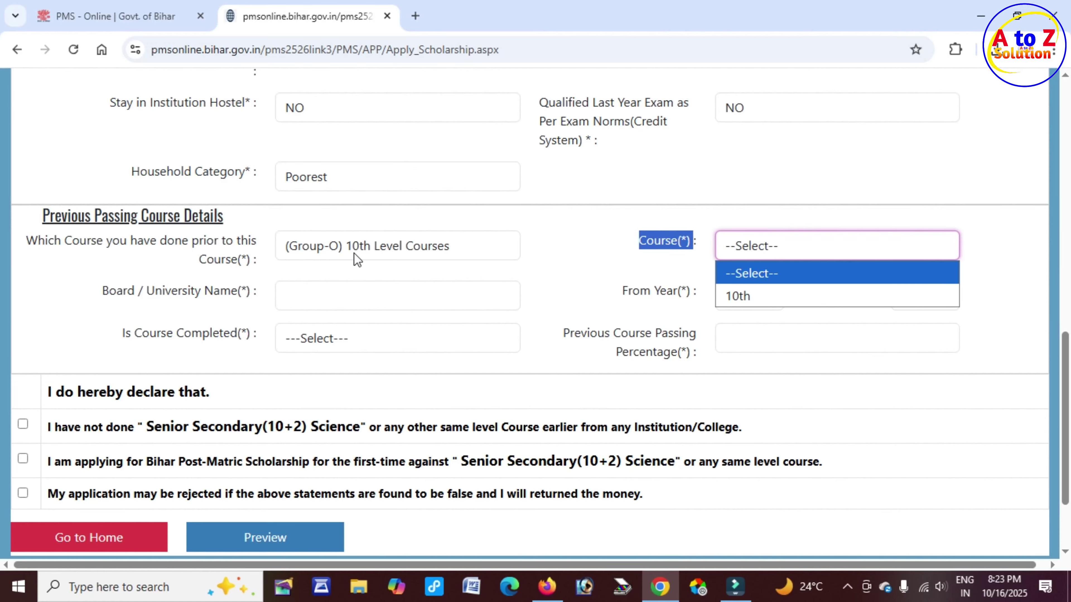
left_click(781, 295)
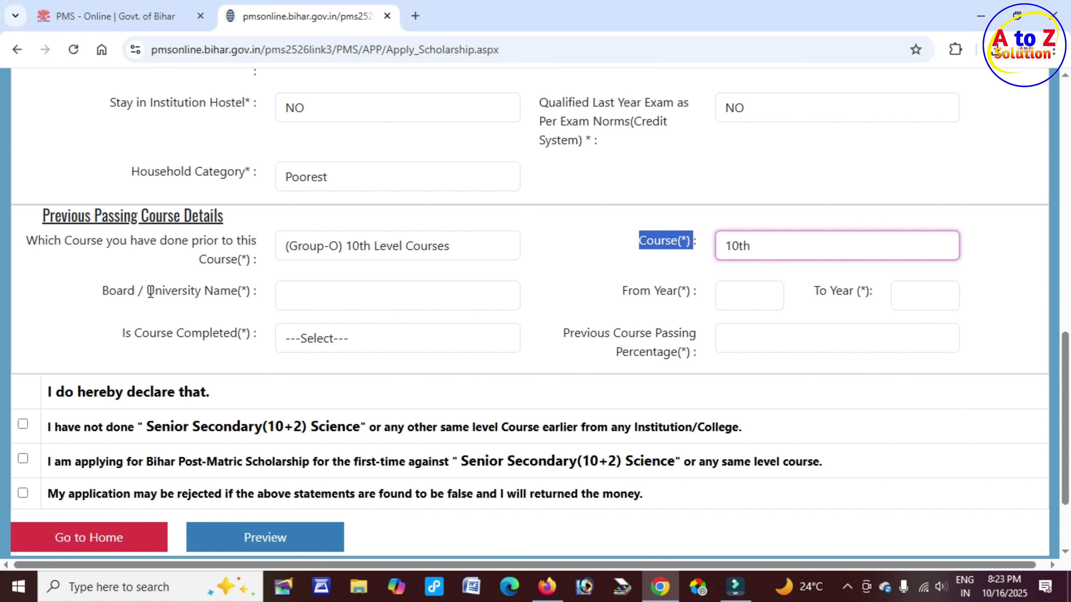
left_click_drag(148, 292, 214, 292)
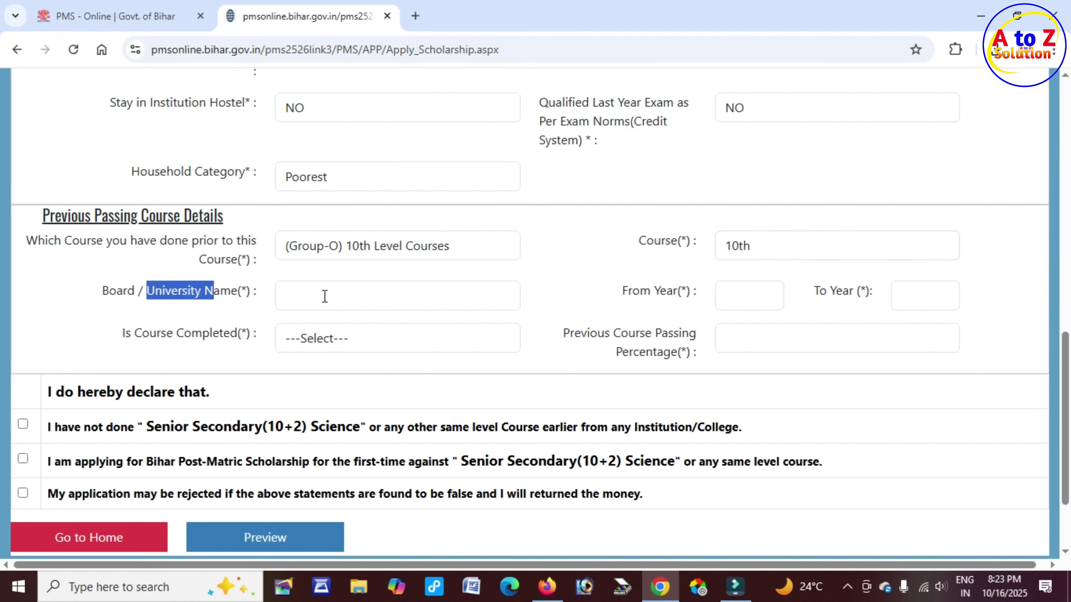
Enter BSEB PATNA as the Board / University Name
left_click(328, 295)
type("BSEB")
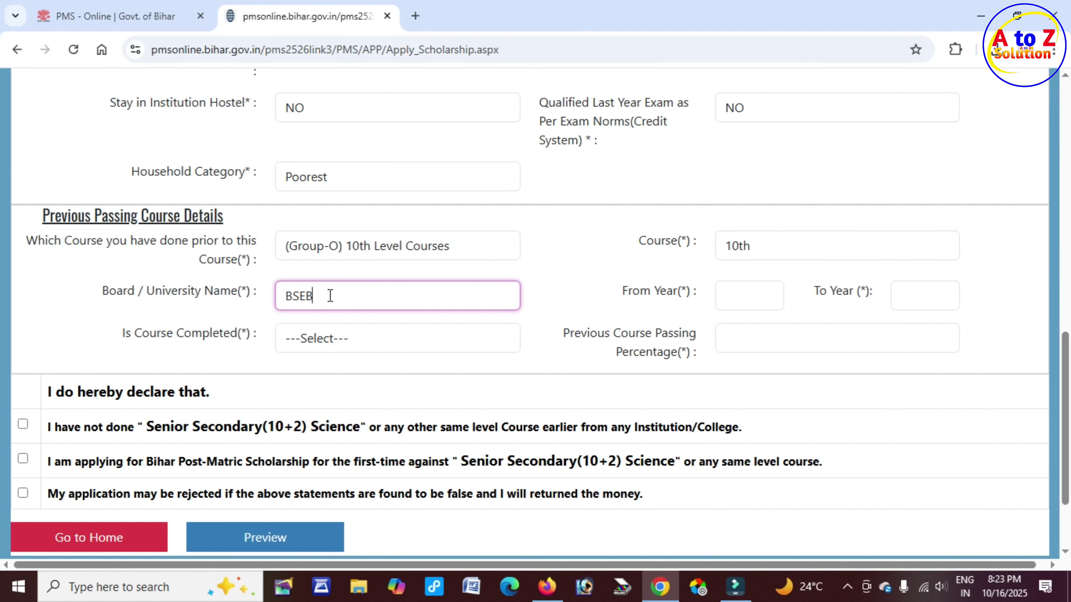
type(" PATNA")
left_click_drag(623, 291, 677, 291)
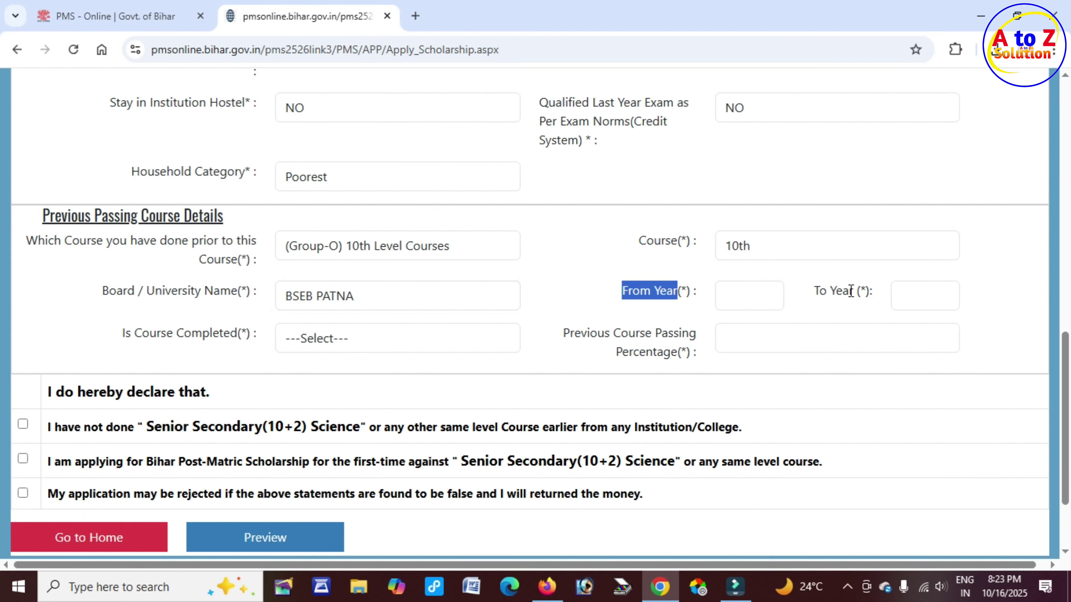
left_click_drag(827, 291, 898, 288)
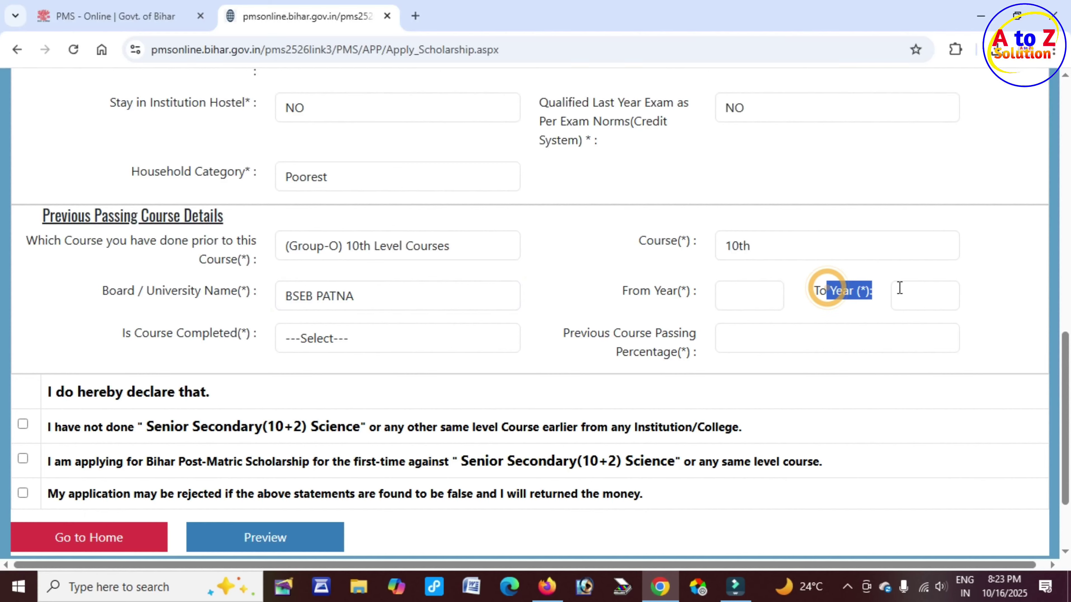
Set the previous course From Year to 2024 and To Year to 2025
left_click(739, 297)
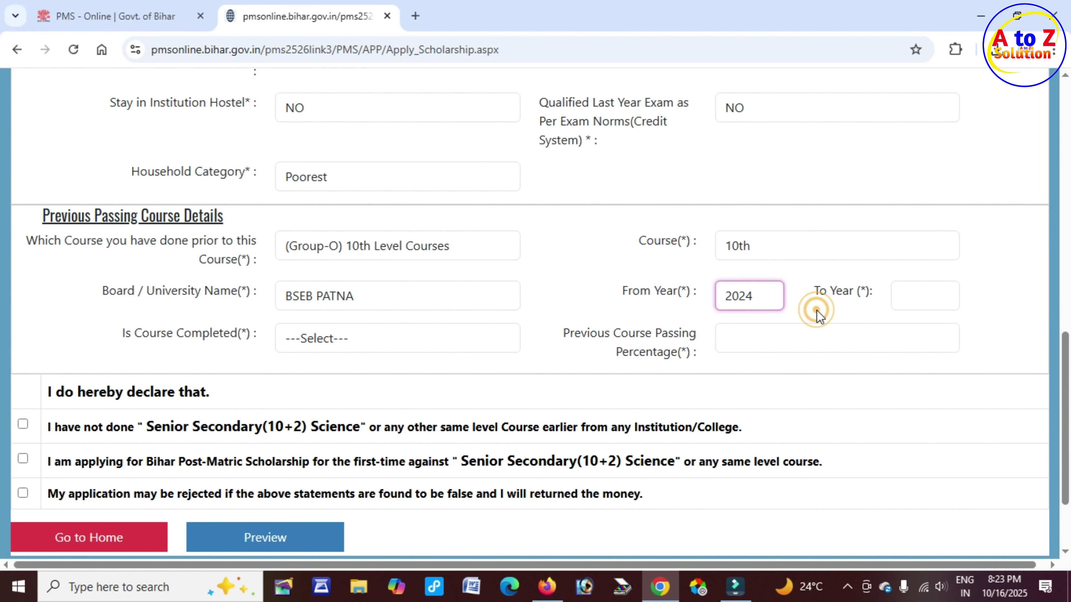
left_click(913, 301)
type("2025")
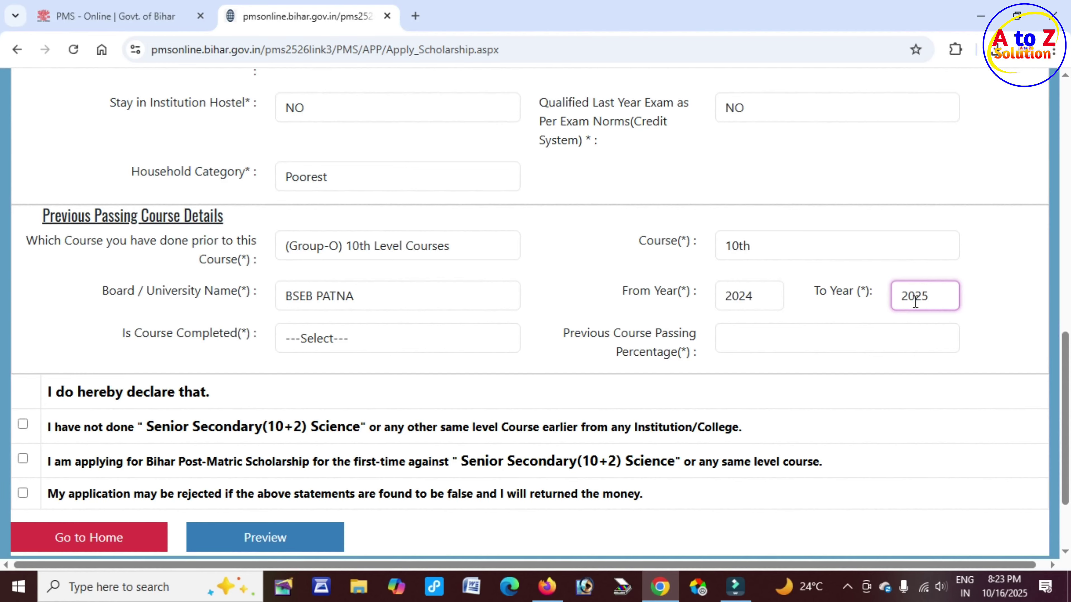
left_click(825, 311)
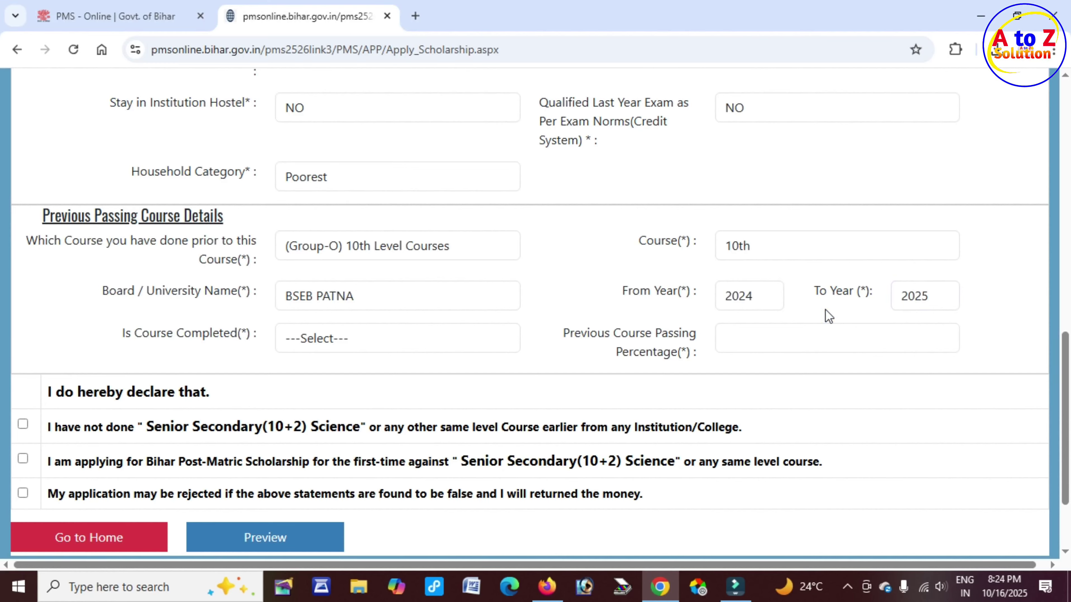
left_click(380, 246)
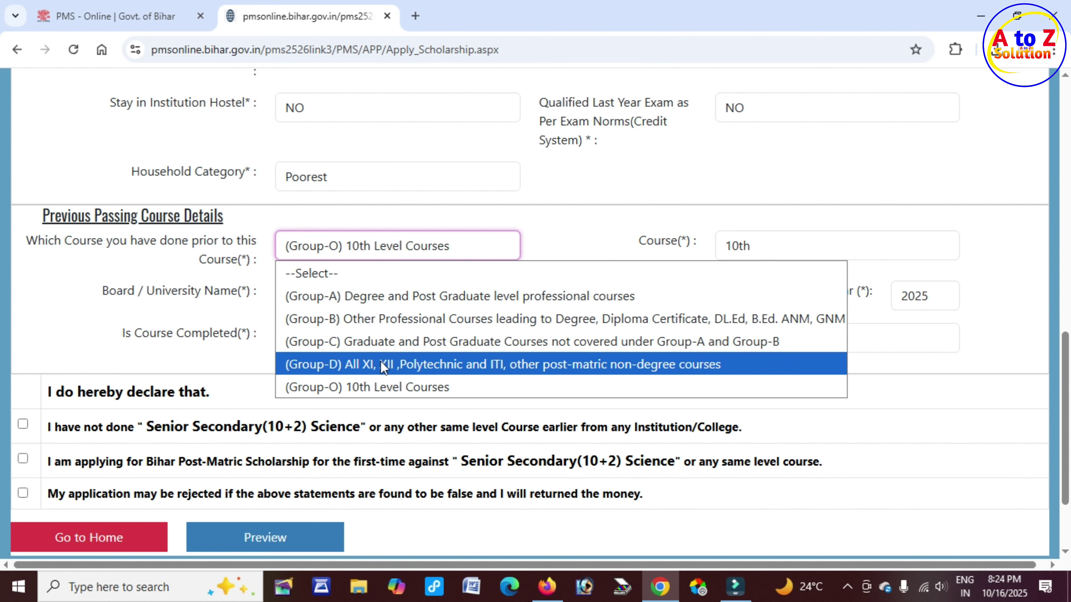
left_click(574, 220)
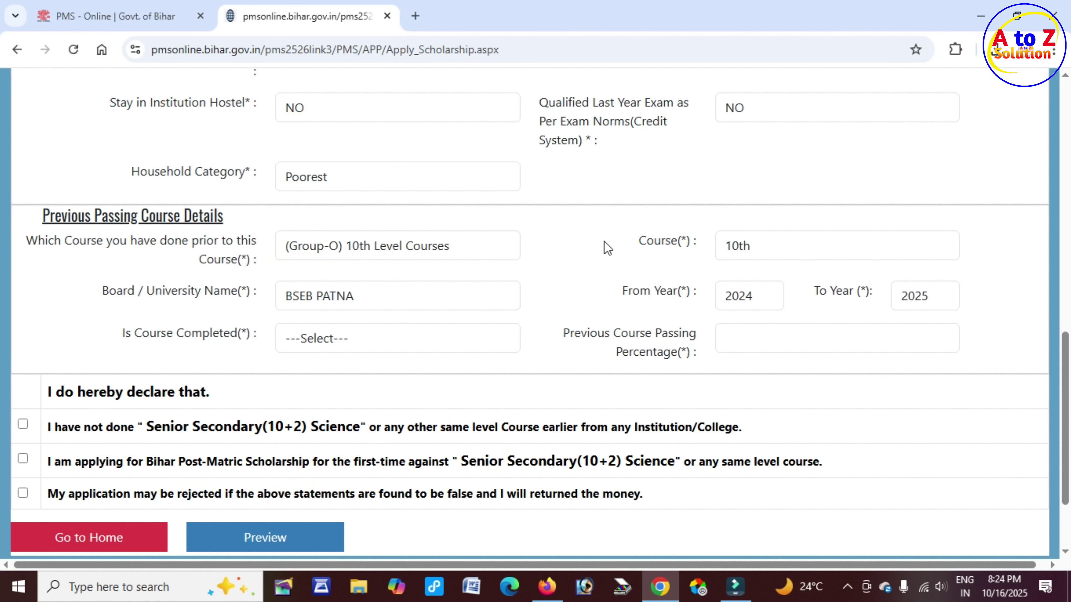
left_click(765, 297)
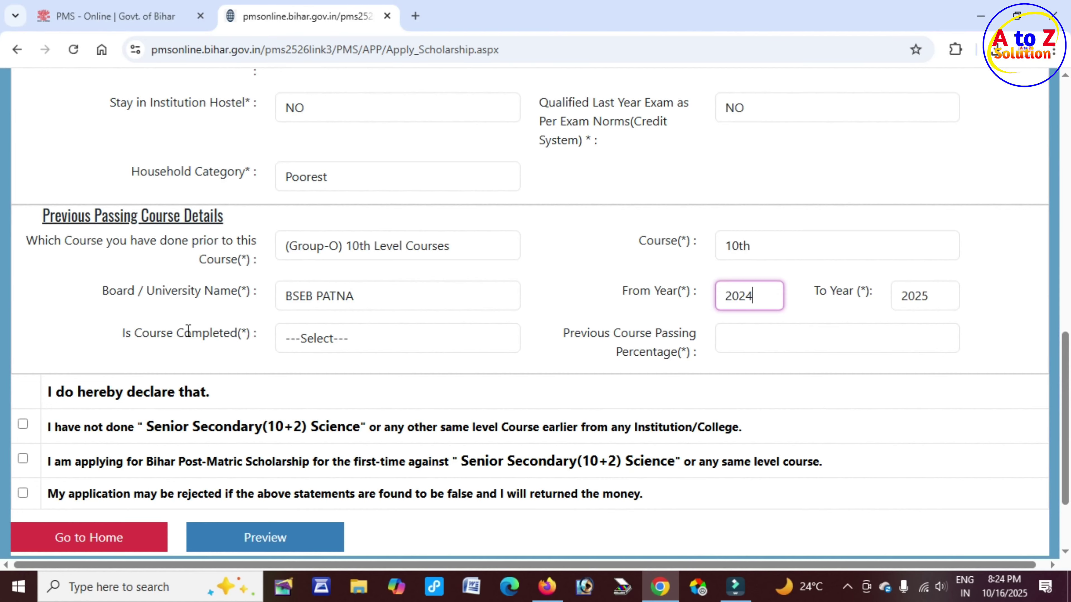
left_click(131, 335)
left_click_drag(131, 334, 248, 331)
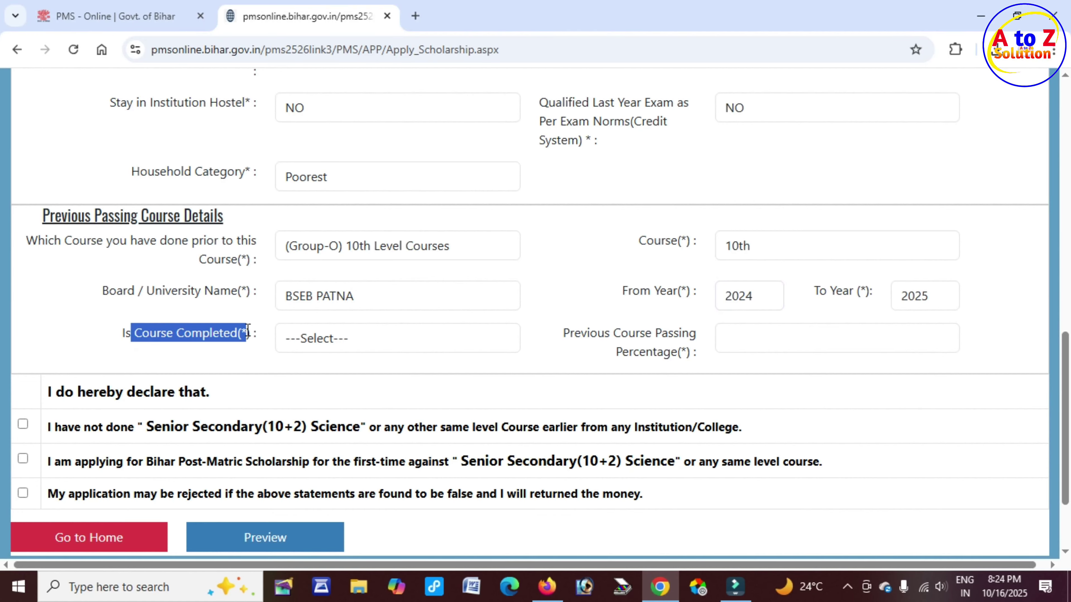
Mark the previous course as completed with a passing percentage of 86
left_click(367, 345)
left_click(326, 389)
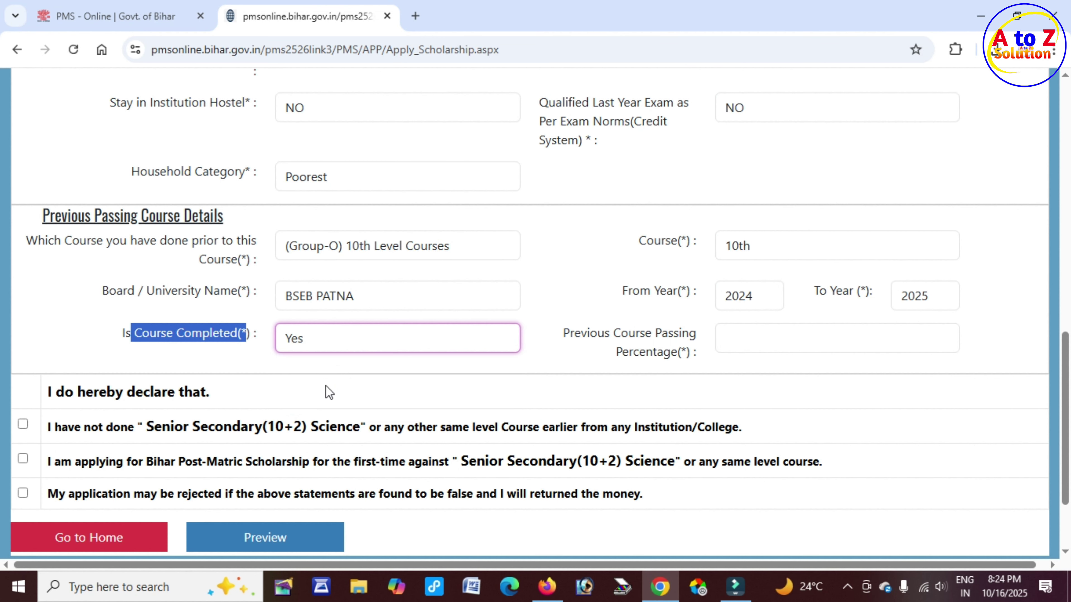
scroll(395, 389, "down", 2)
left_click_drag(586, 222, 685, 219)
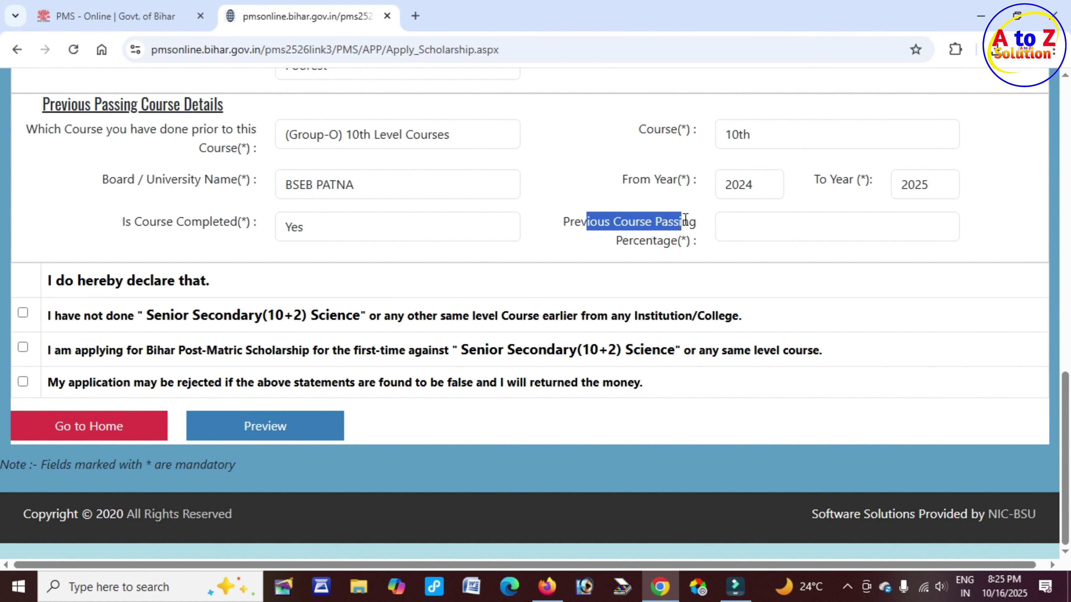
left_click(653, 246)
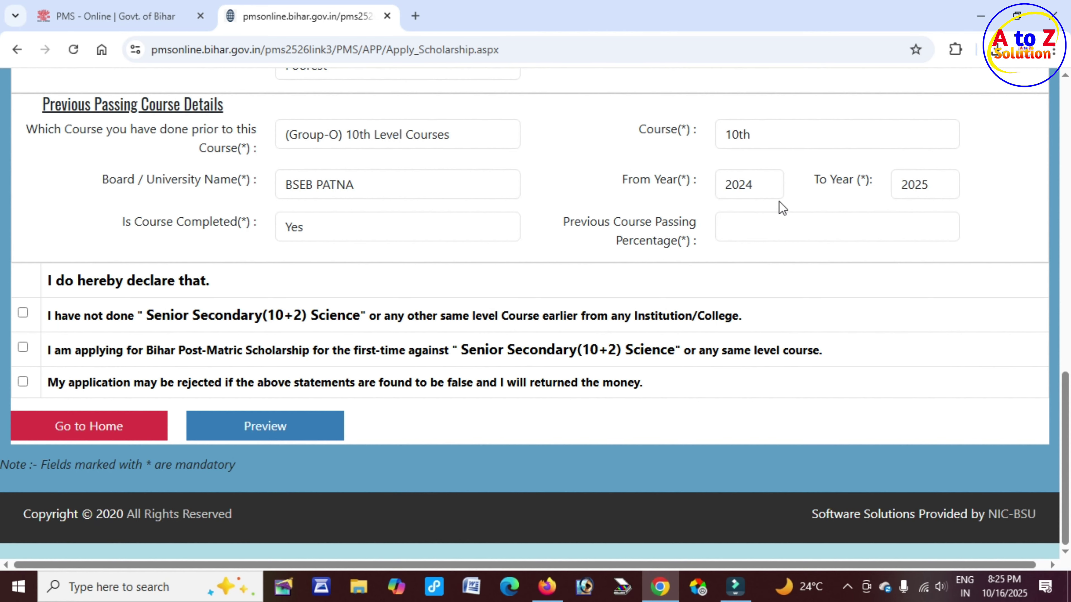
left_click(769, 228)
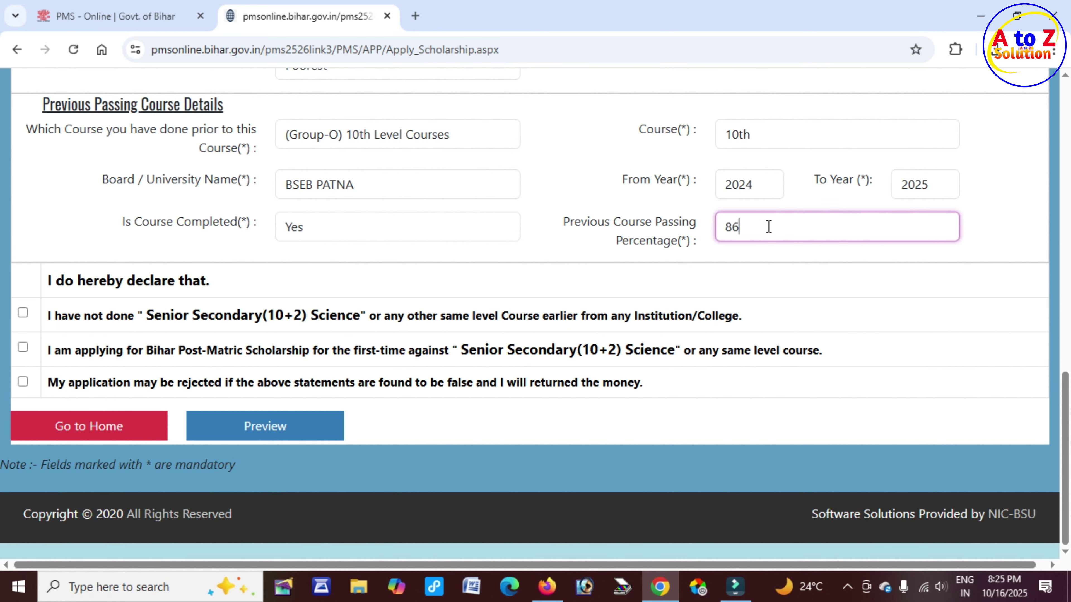
Tick all three declaration checkboxes
left_click(23, 313)
left_click(23, 347)
left_click(23, 382)
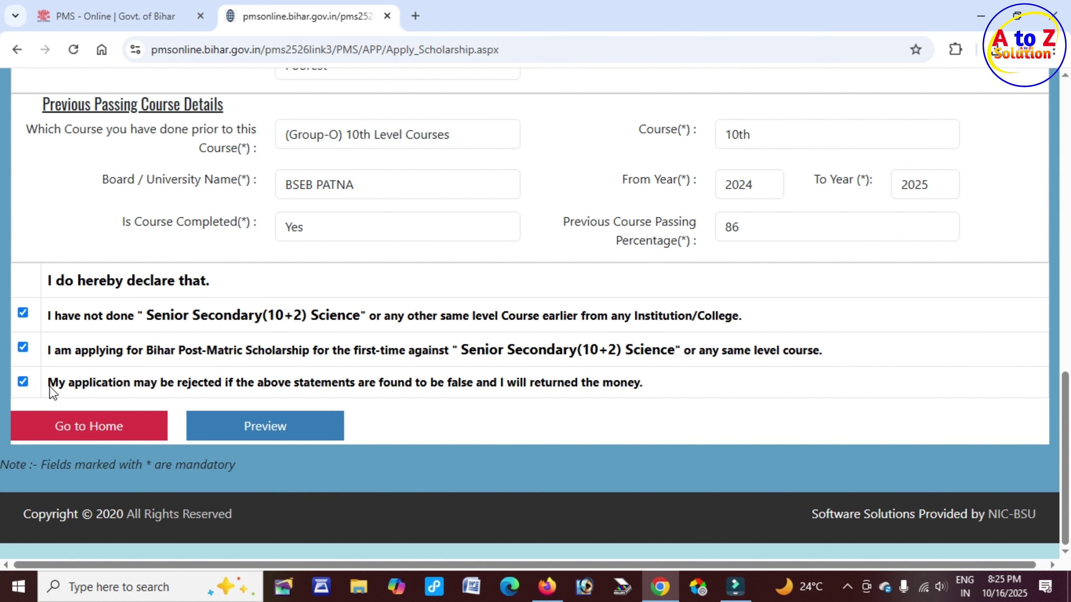
Review the Scholarship Application Preview and proceed to Finalize Application Forms
left_click(282, 435)
left_click_drag(431, 276, 667, 288)
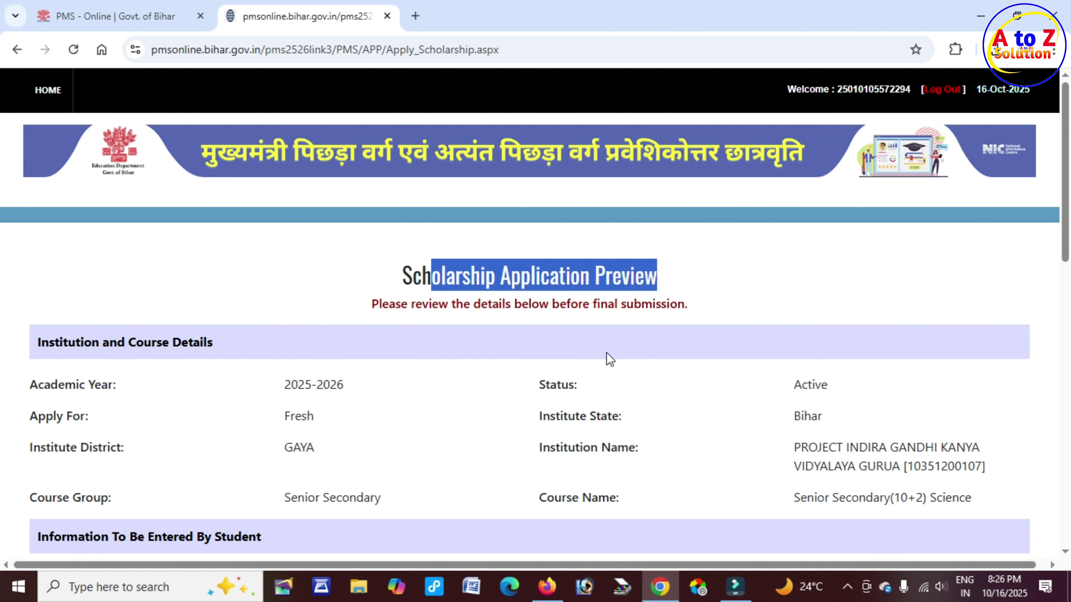
scroll(526, 361, "down", 10)
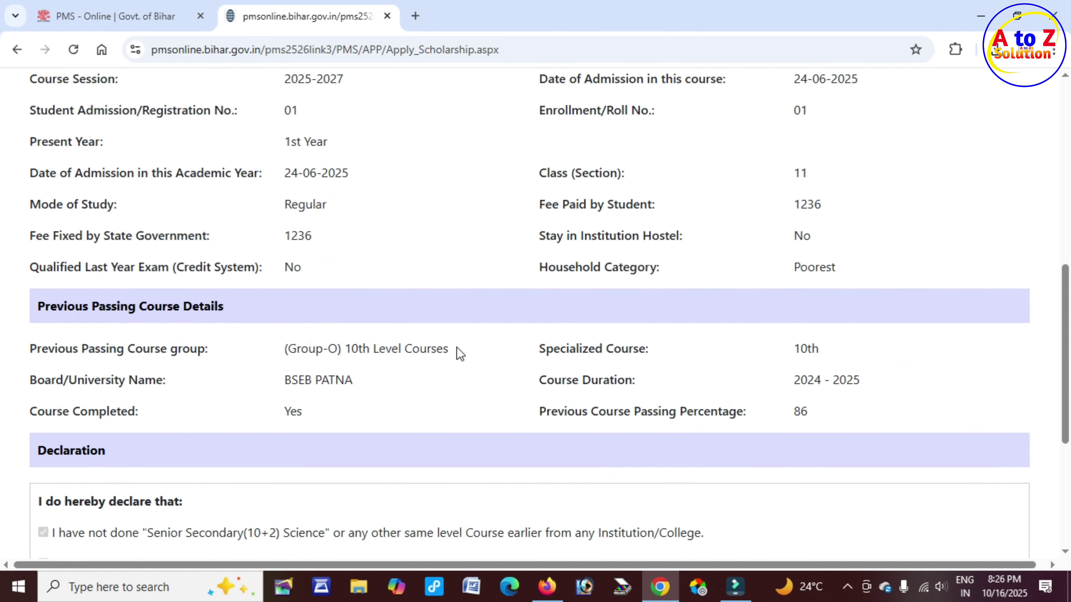
scroll(460, 353, "down", 3)
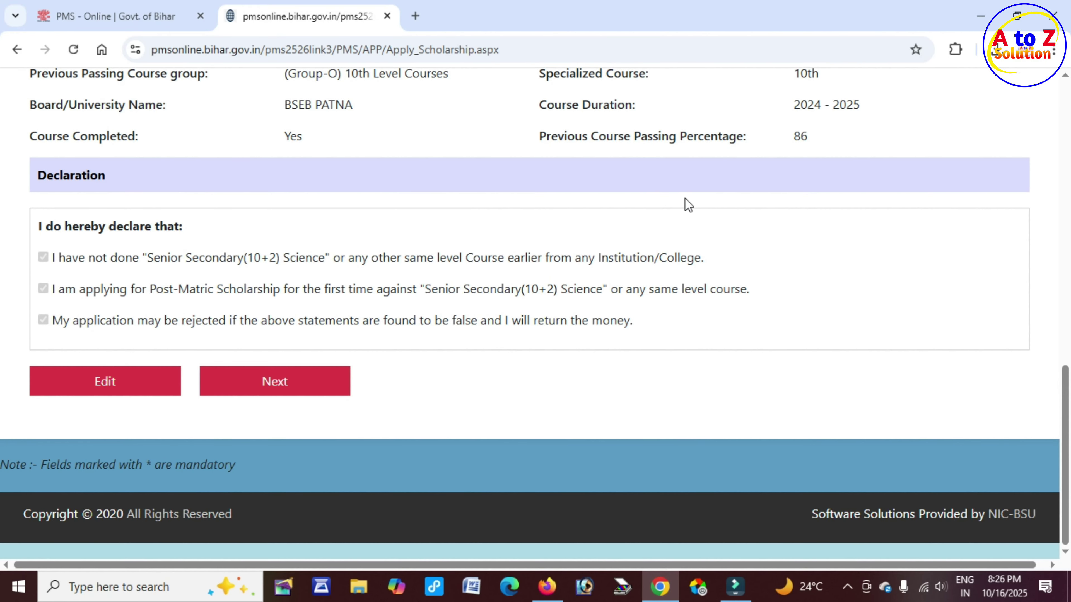
scroll(686, 205, "up", 2)
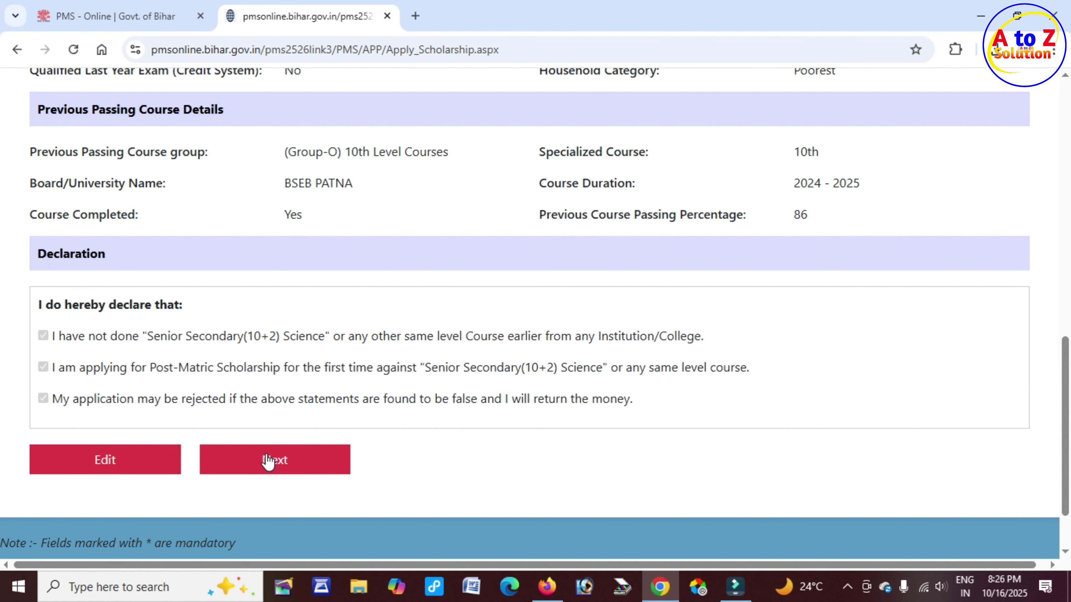
left_click(292, 468)
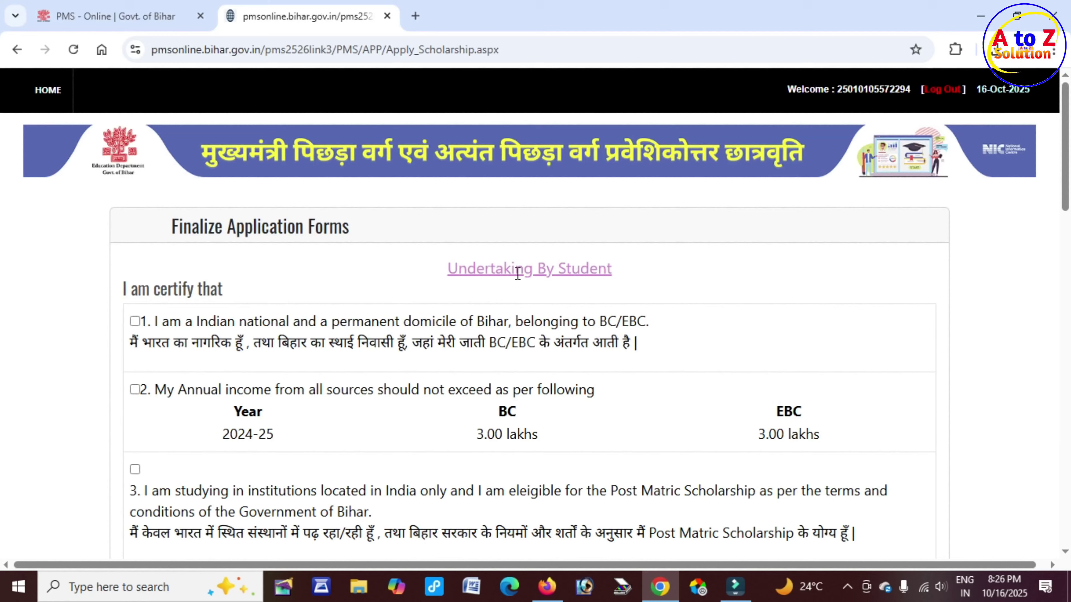
Tick undertaking declarations 1 to 6, from Bihar domicile to no medical practice
left_click(504, 268)
left_click_drag(503, 269, 619, 277)
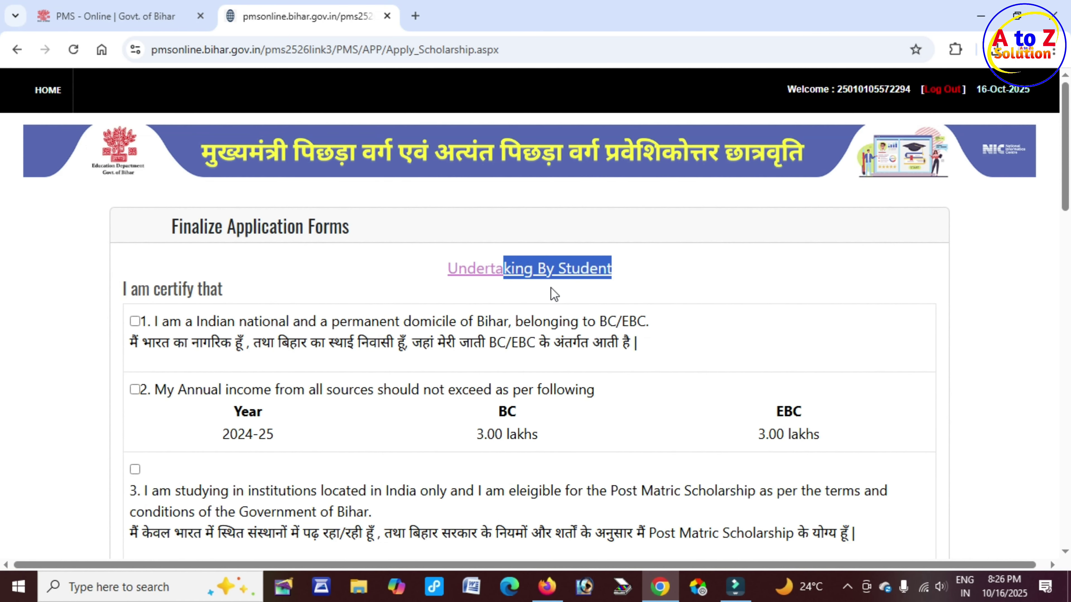
left_click(134, 321)
scroll(145, 300, "down", 3)
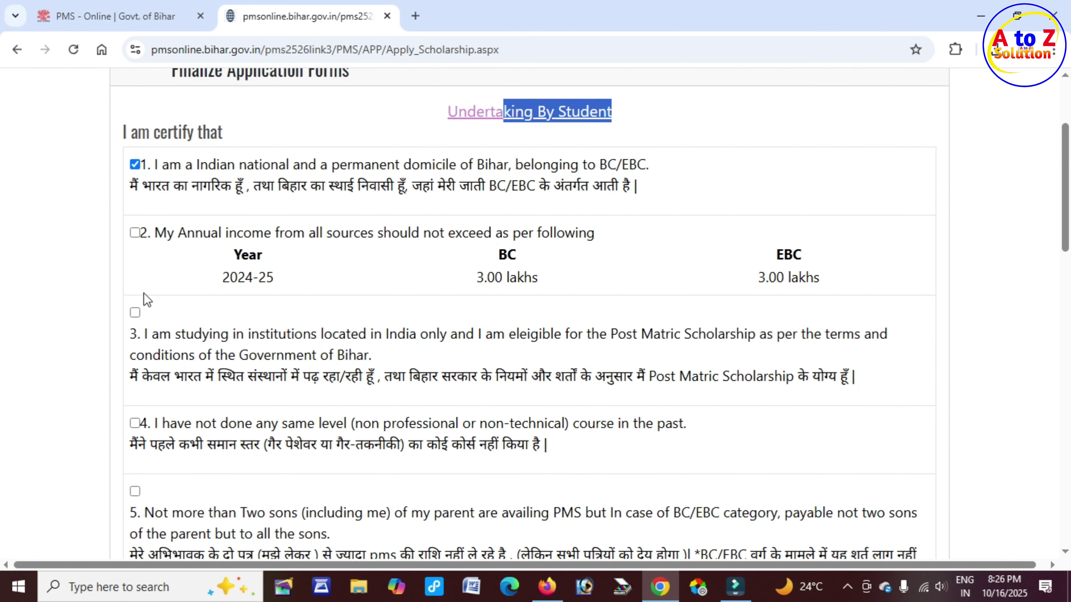
left_click(135, 233)
scroll(132, 271, "down", 3)
left_click(135, 155)
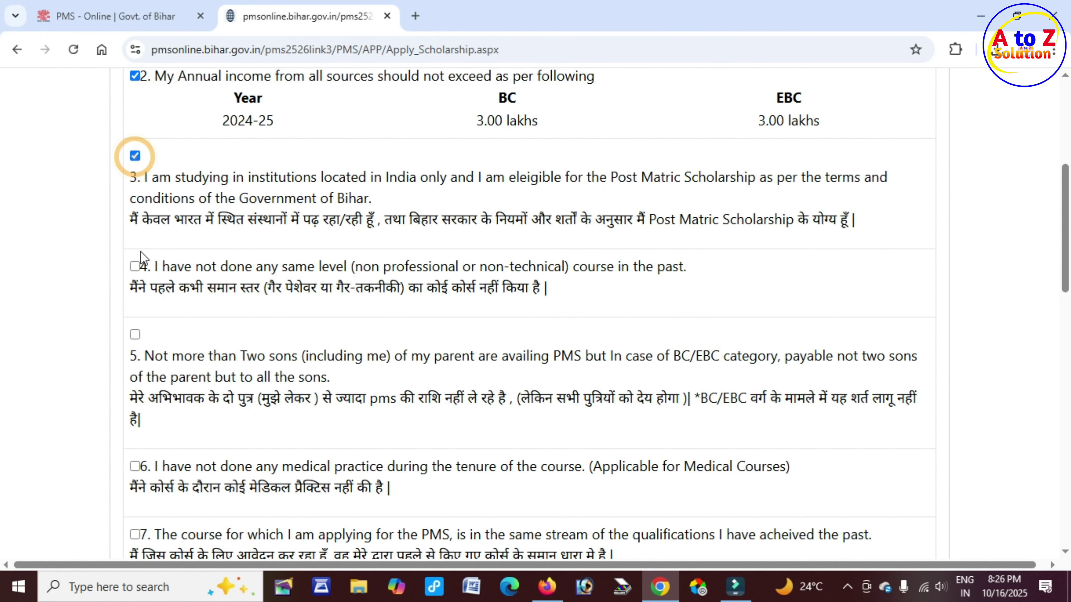
left_click(135, 266)
scroll(132, 267, "down", 5)
left_click(134, 100)
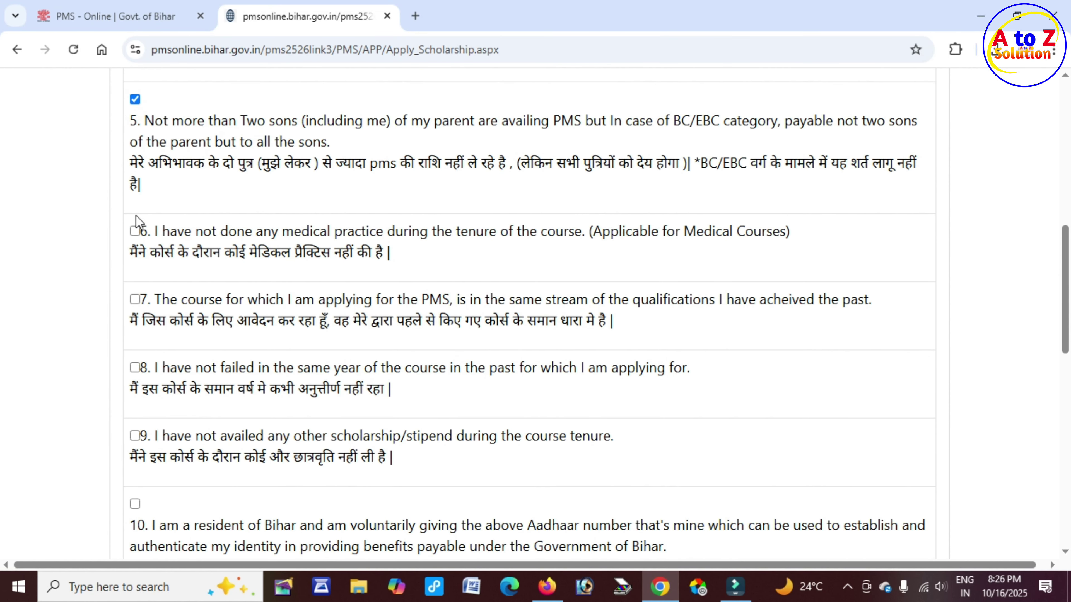
left_click(134, 231)
Tick undertaking declarations 7 to 12, including Aadhaar consent and data correctness
scroll(137, 227, "down", 2)
left_click(135, 221)
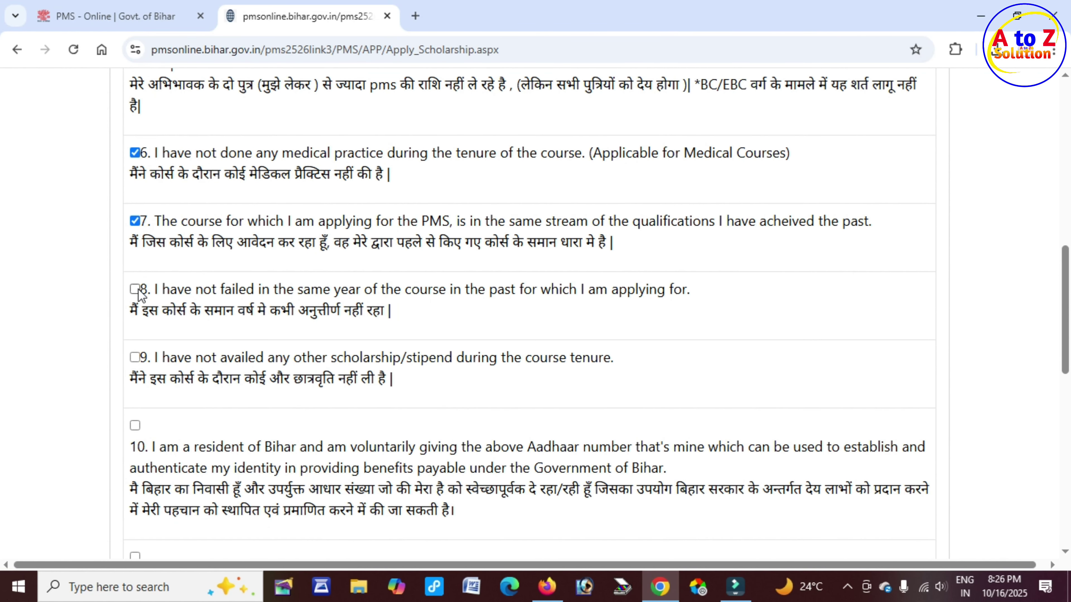
left_click(134, 290)
left_click(135, 357)
scroll(143, 352, "down", 3)
left_click(135, 269)
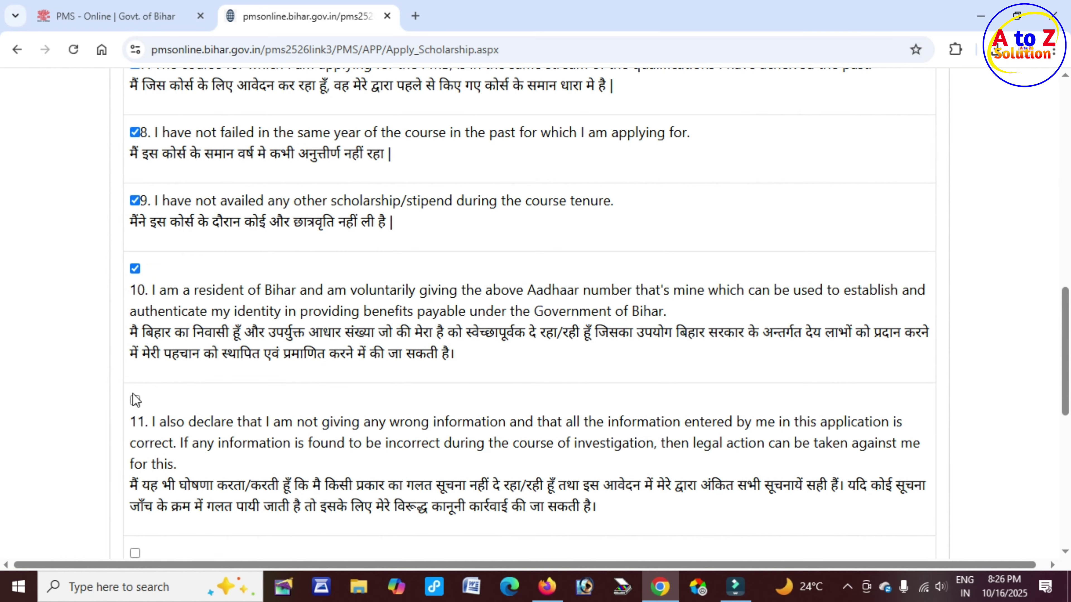
left_click(135, 399)
scroll(137, 379, "down", 3)
left_click(135, 316)
scroll(186, 325, "down", 3)
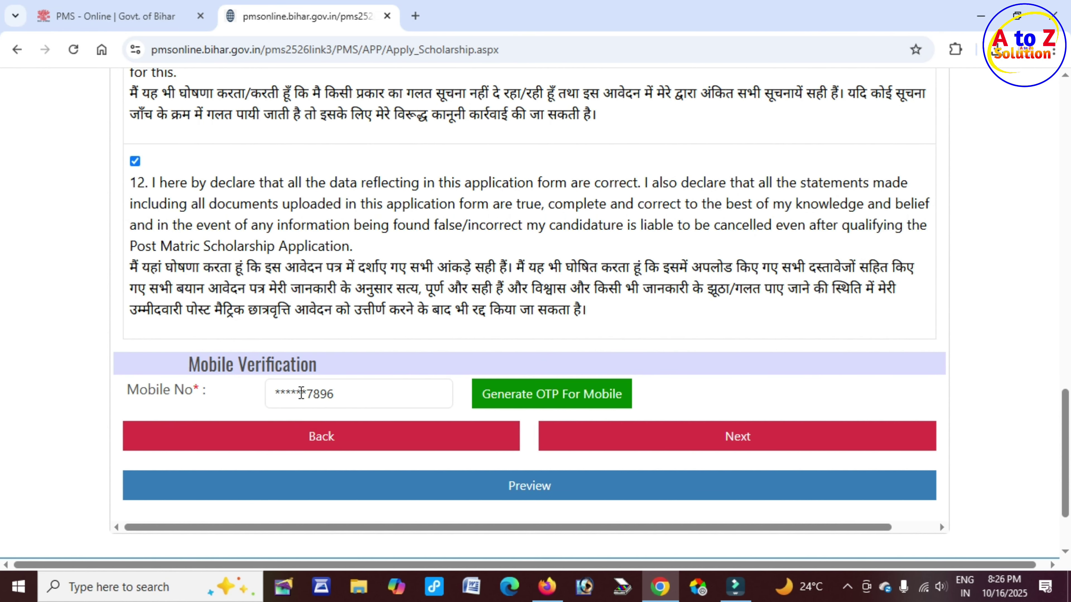
Request an OTP for the registered mobile number and dismiss the OTP-sent alert
left_click_drag(301, 393, 335, 396)
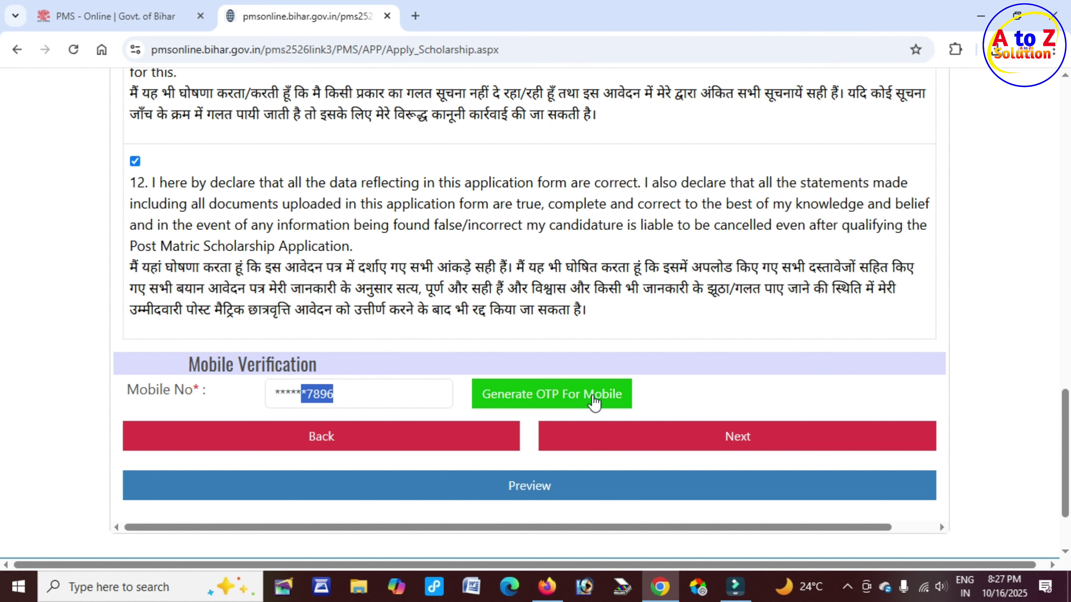
left_click(573, 405)
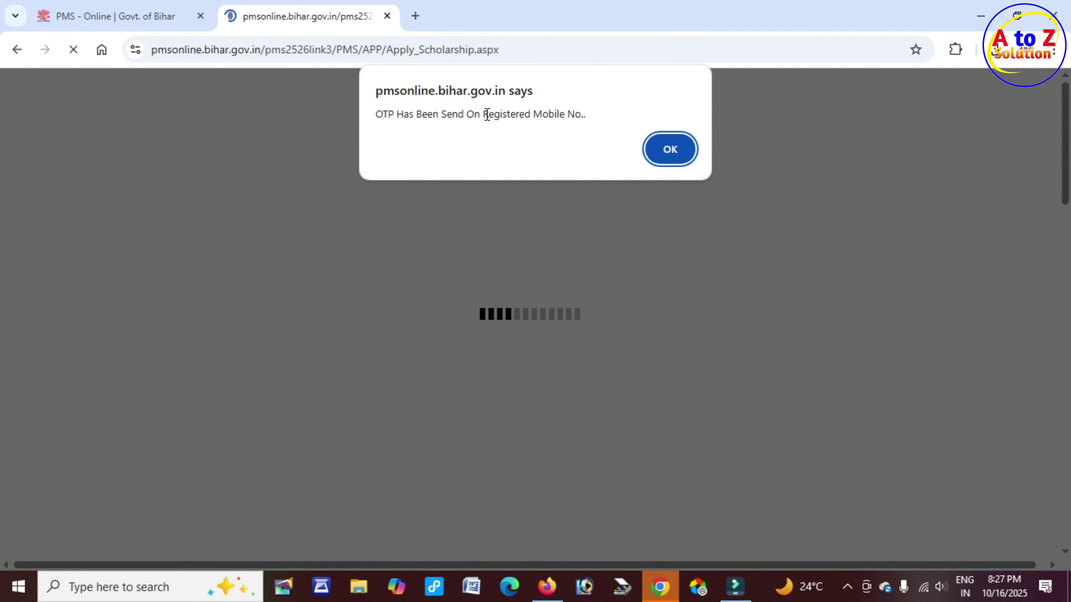
left_click_drag(483, 114, 584, 115)
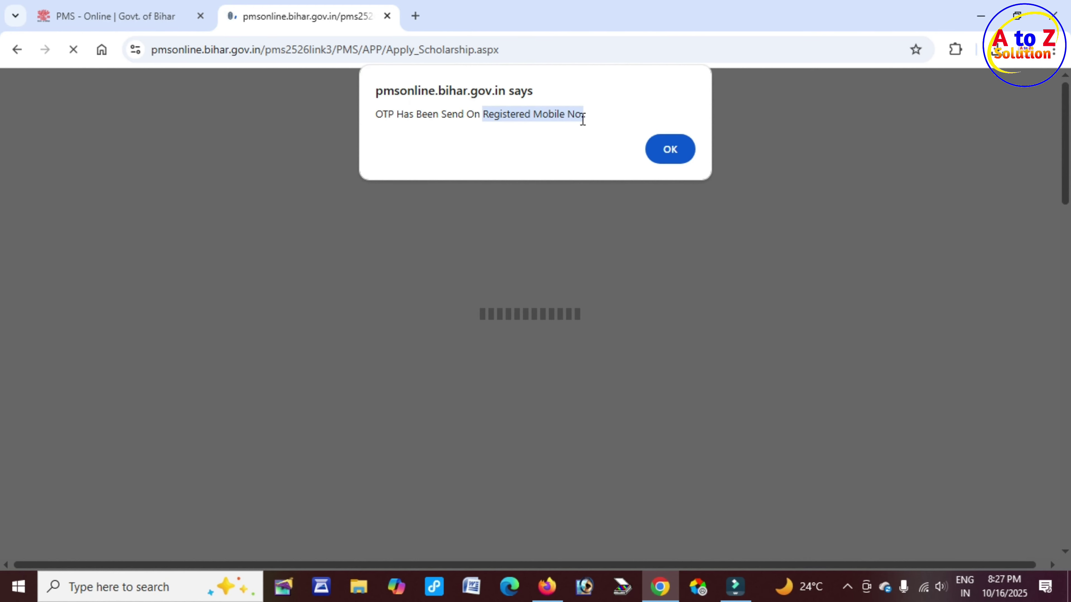
left_click(671, 149)
Enter the received OTP to verify the mobile number and continue to Upload Educational Documents
scroll(383, 253, "down", 10)
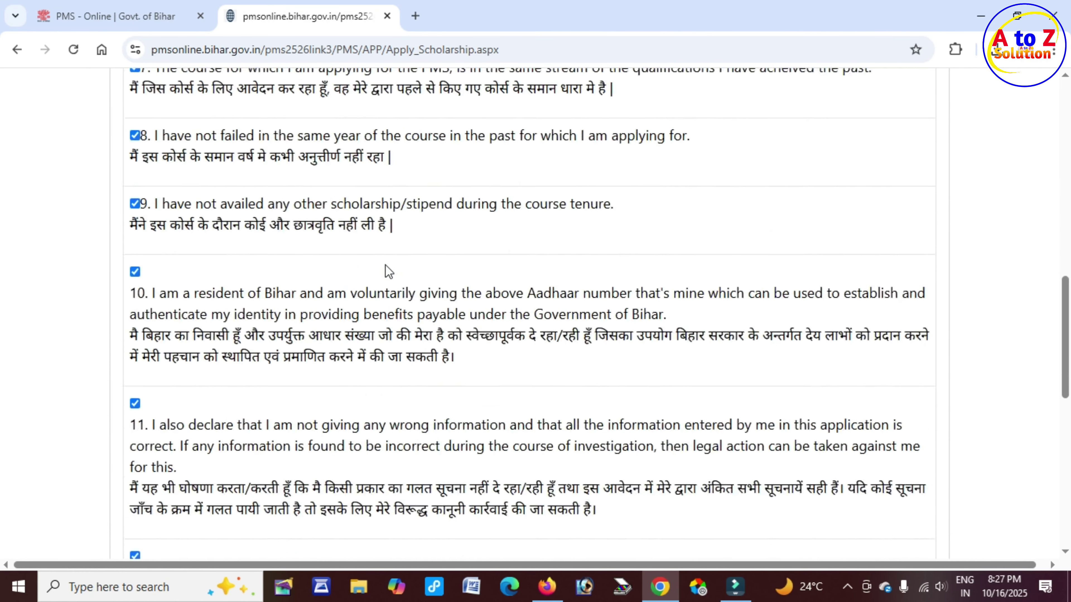
scroll(388, 271, "down", 10)
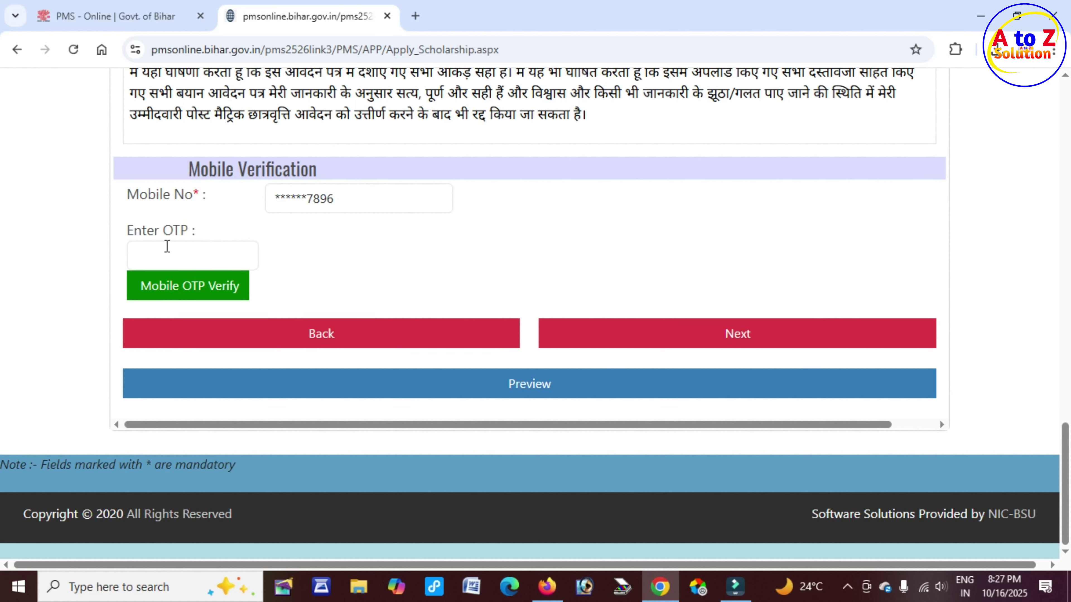
left_click_drag(136, 232, 188, 229)
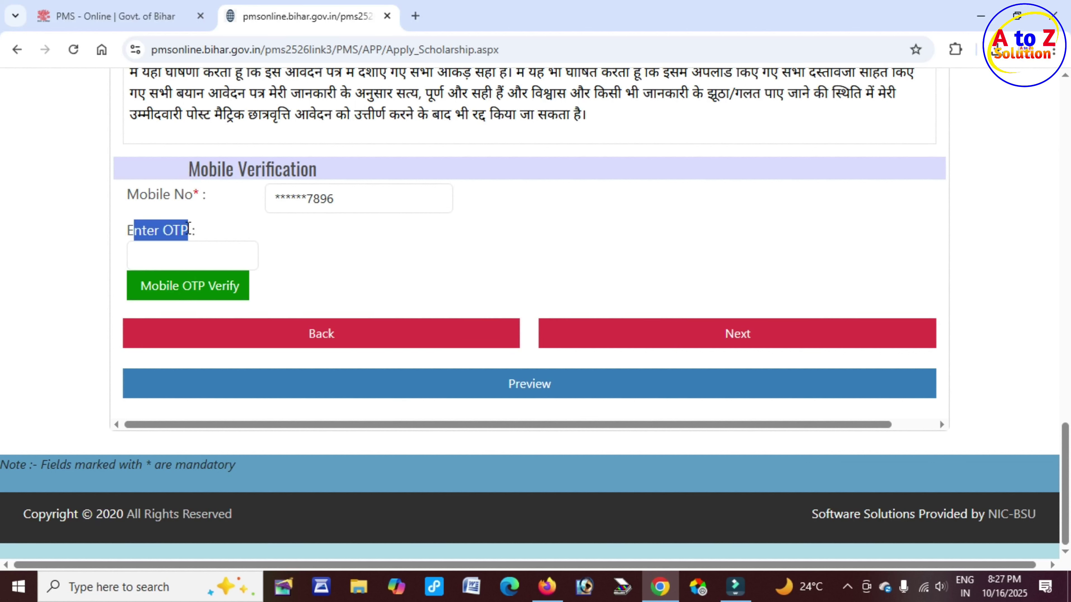
left_click(175, 254)
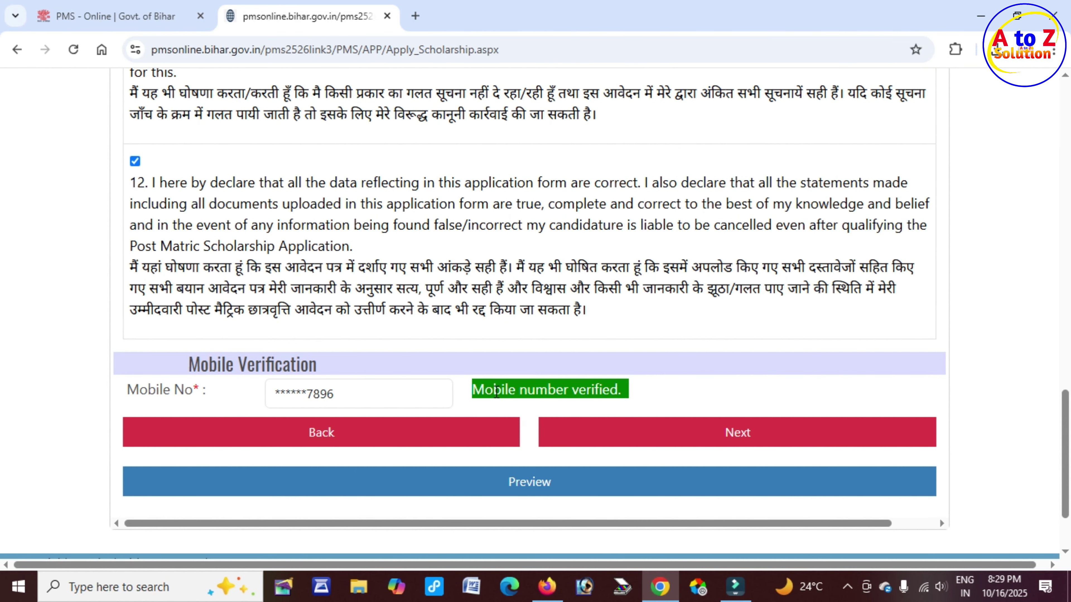
left_click_drag(493, 392, 625, 396)
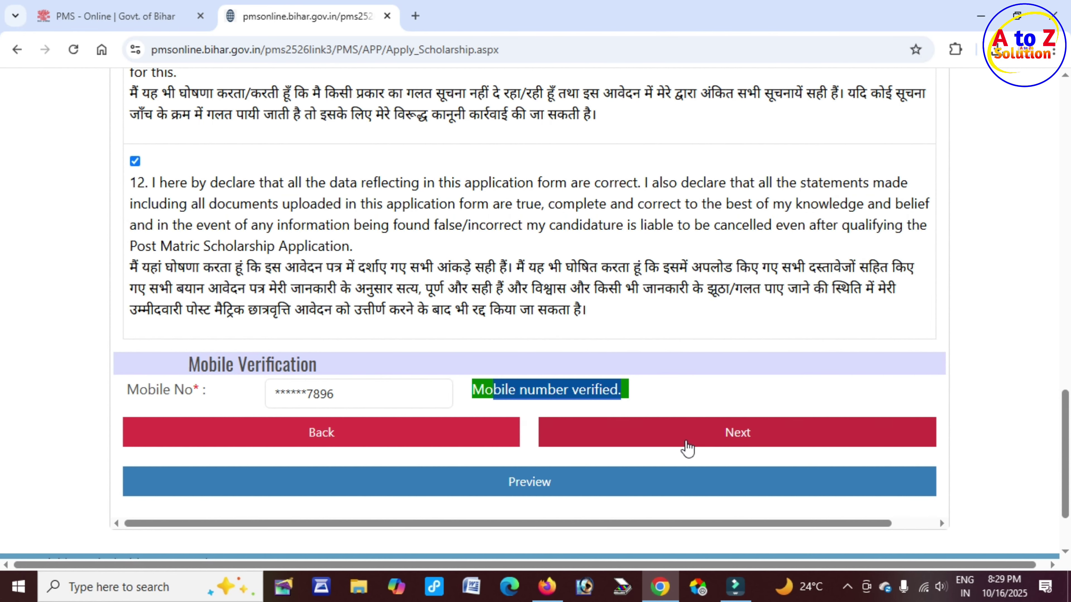
left_click(742, 438)
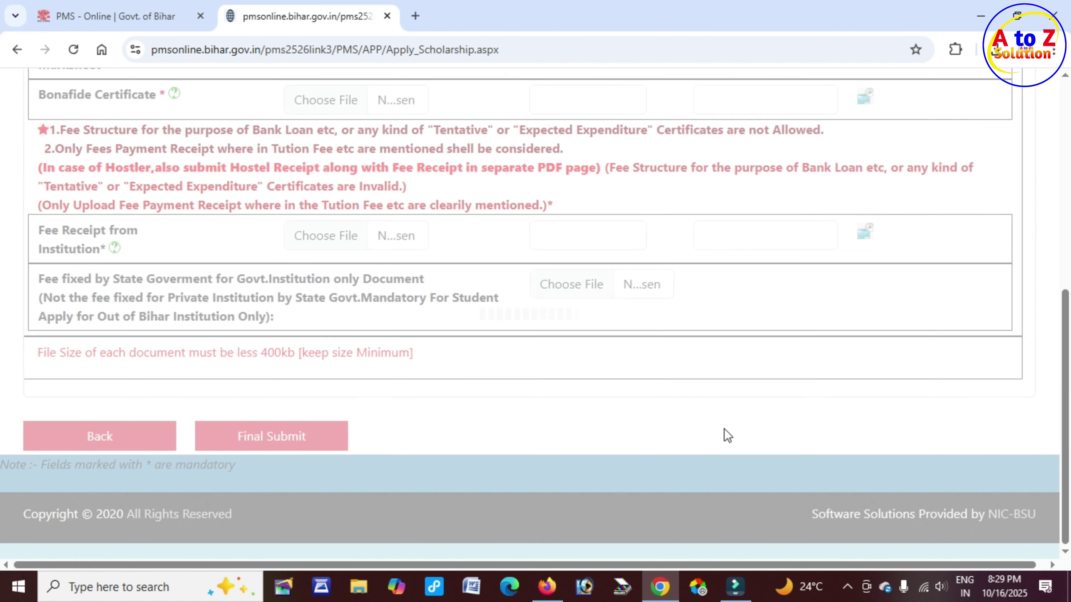
Review the 10th and marksheet rows and Certificate No. column, then open the 10th issue-date calendar
scroll(484, 356, "up", 7)
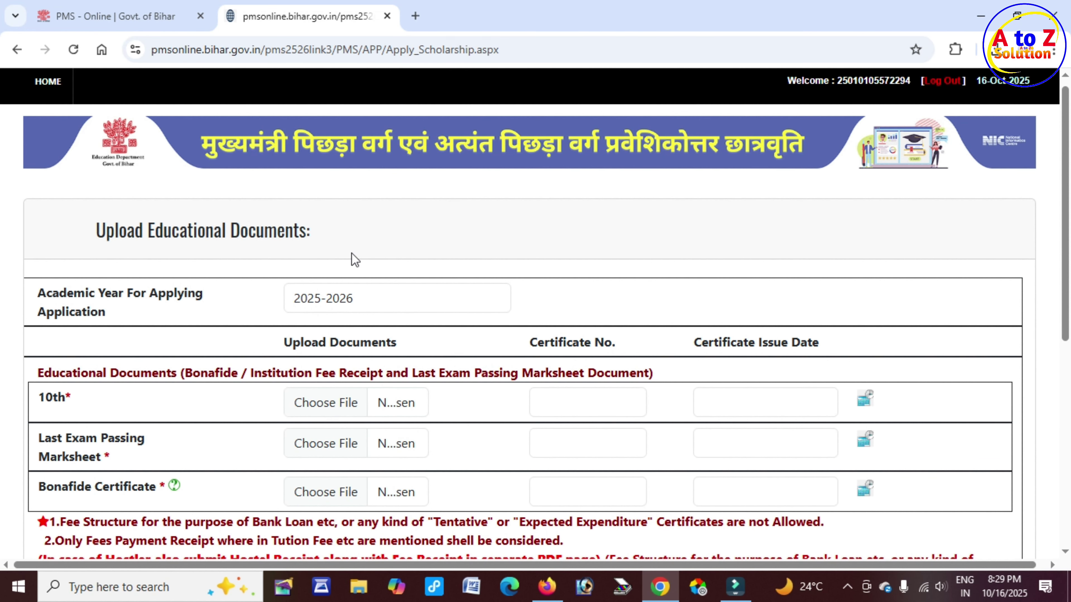
left_click_drag(193, 230, 315, 230)
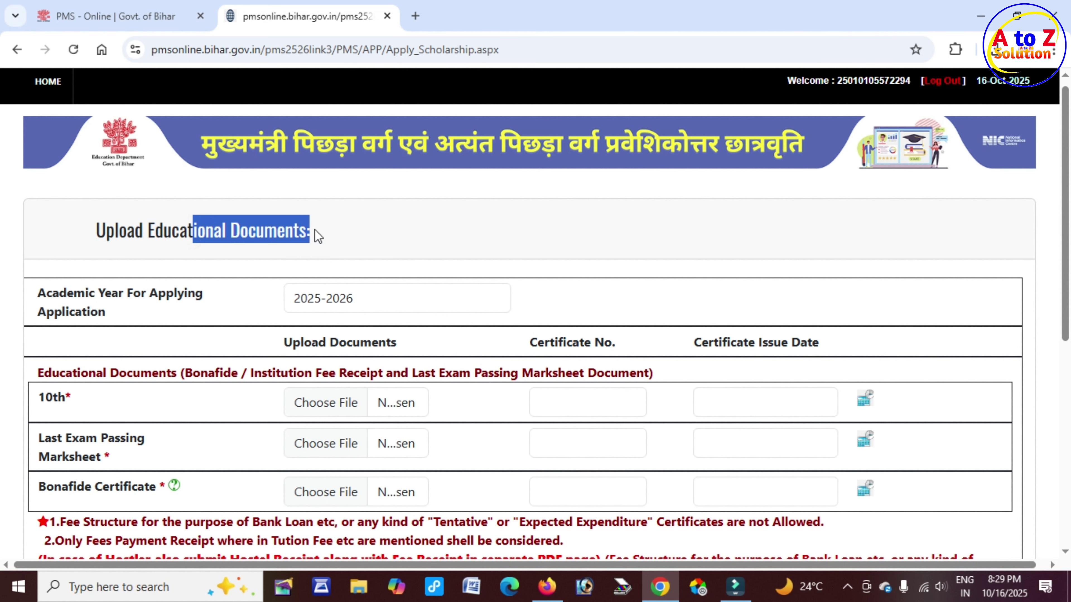
scroll(485, 265, "down", 2)
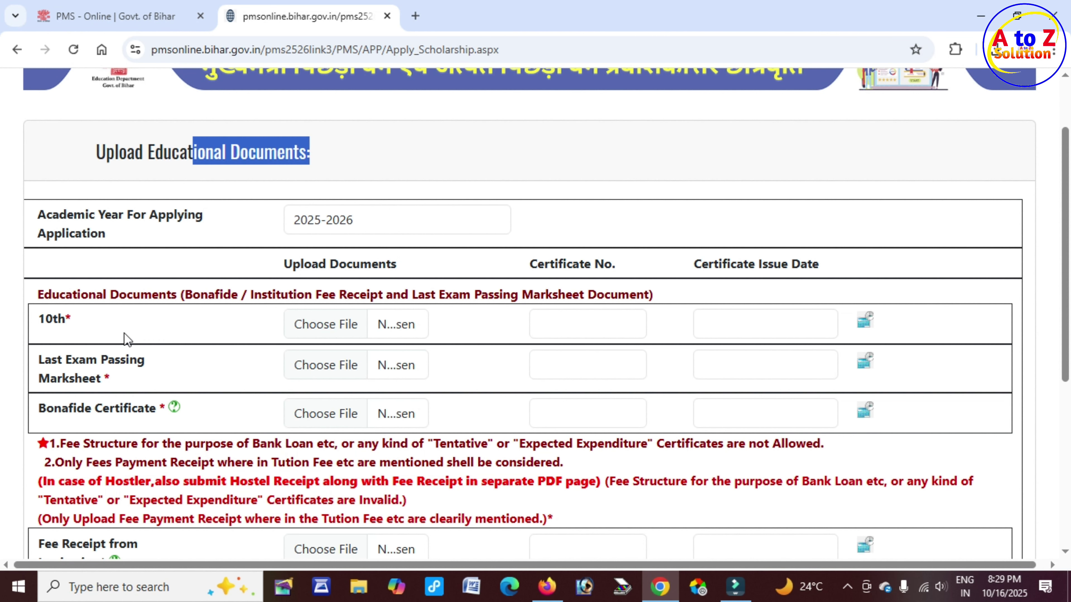
left_click_drag(48, 324, 68, 318)
left_click(93, 319)
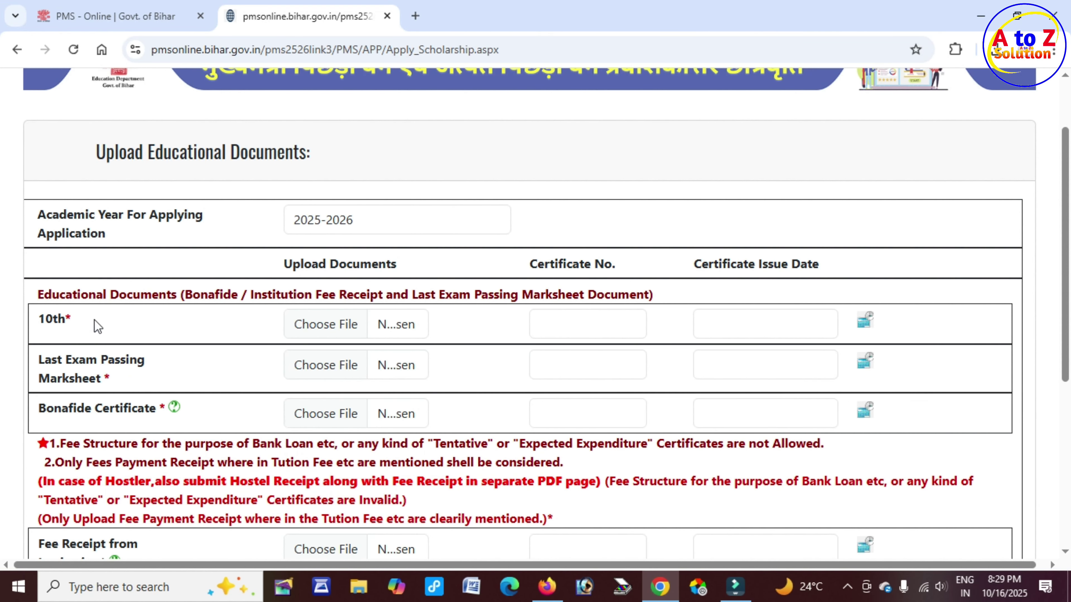
left_click_drag(43, 320, 91, 319)
left_click_drag(72, 359, 151, 365)
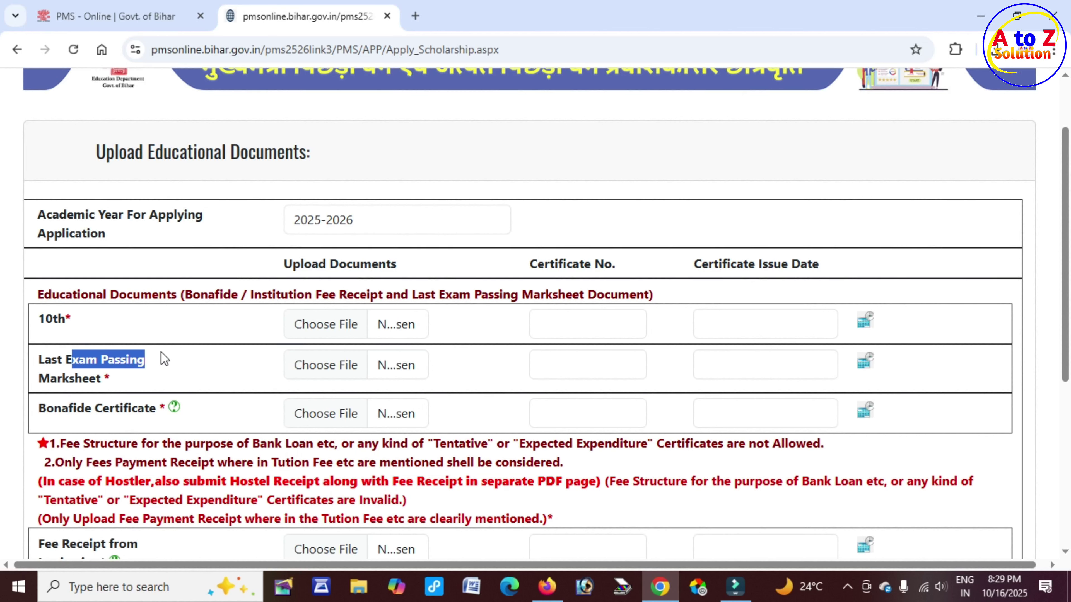
left_click_drag(45, 319, 86, 319)
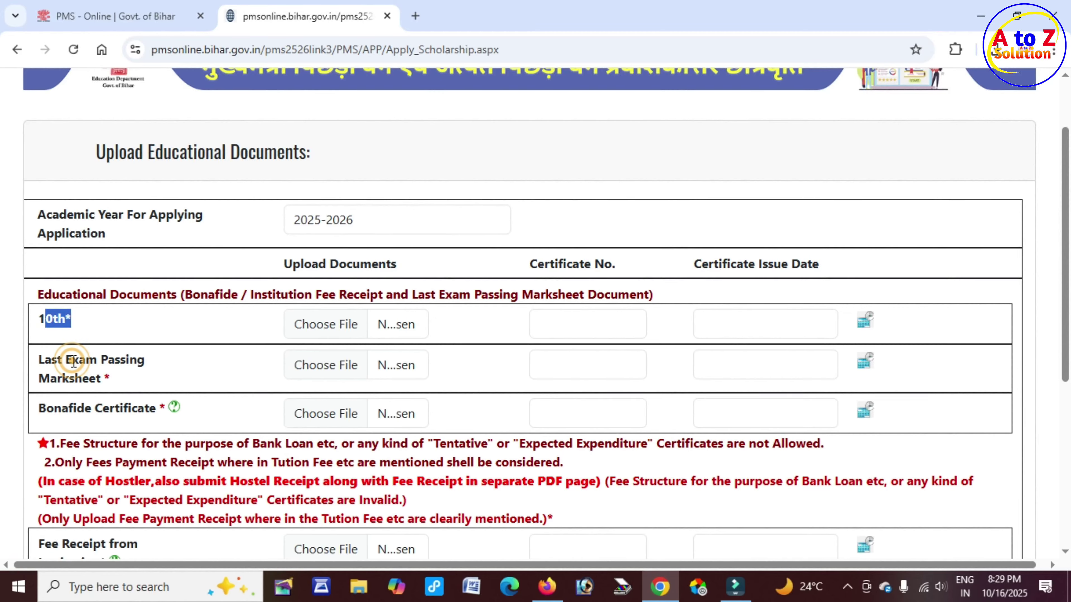
left_click_drag(71, 360, 137, 362)
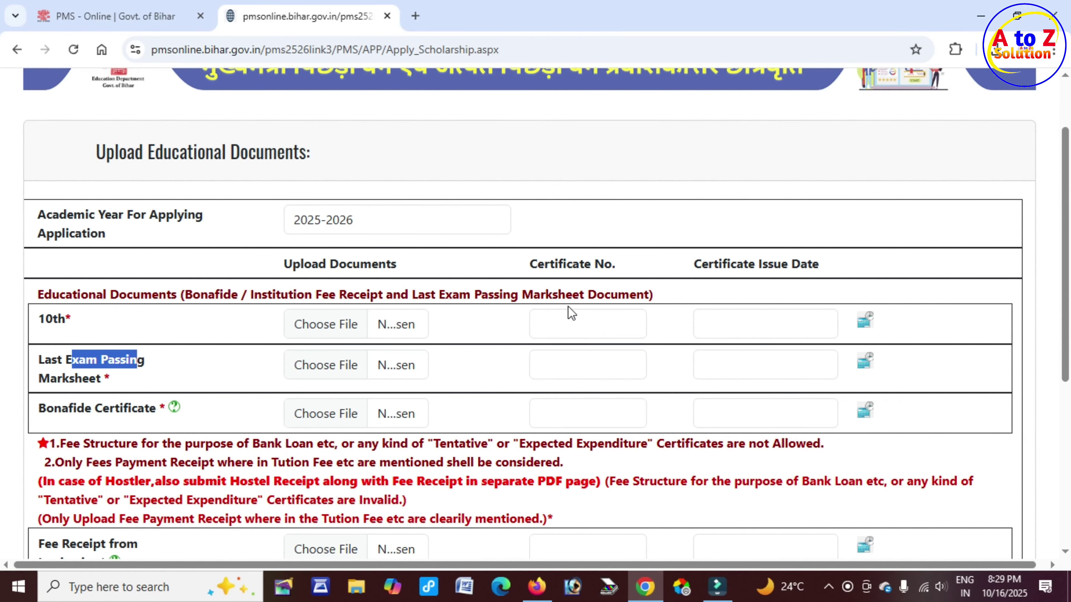
left_click_drag(538, 264, 616, 264)
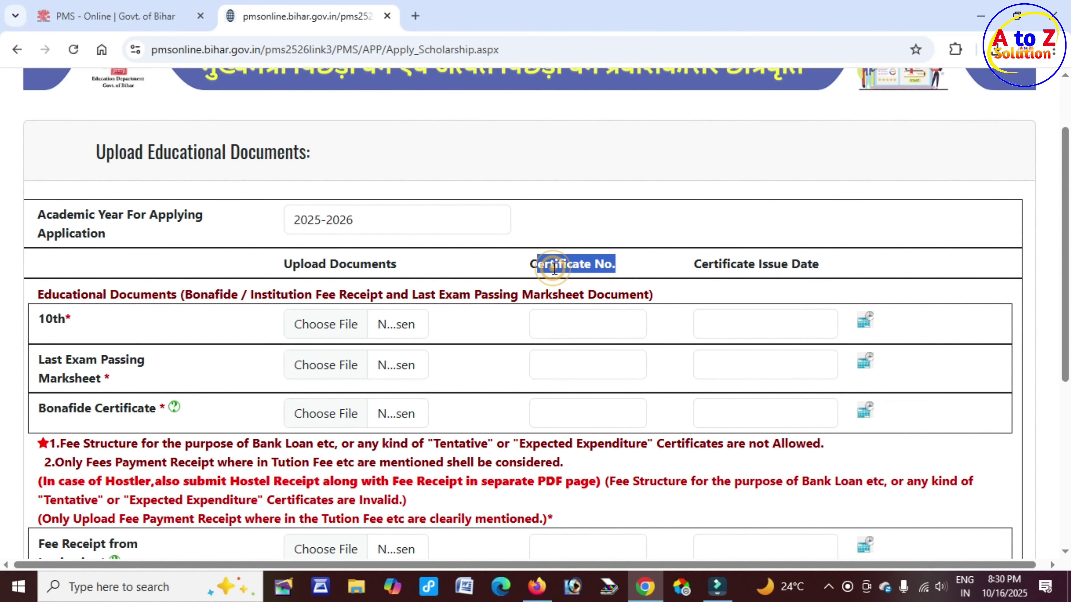
left_click_drag(549, 265, 611, 264)
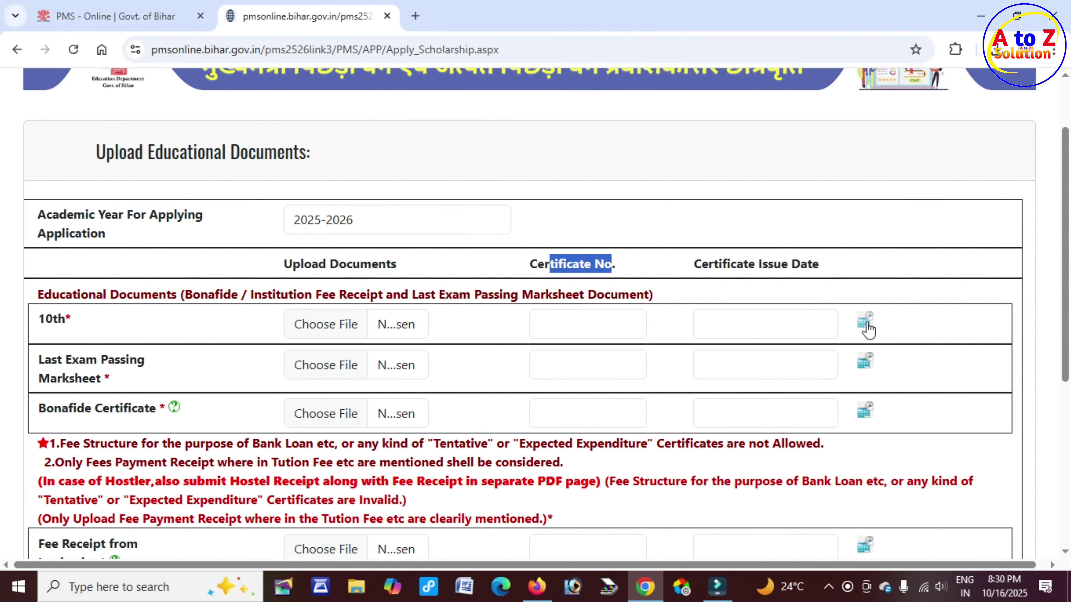
left_click(866, 326)
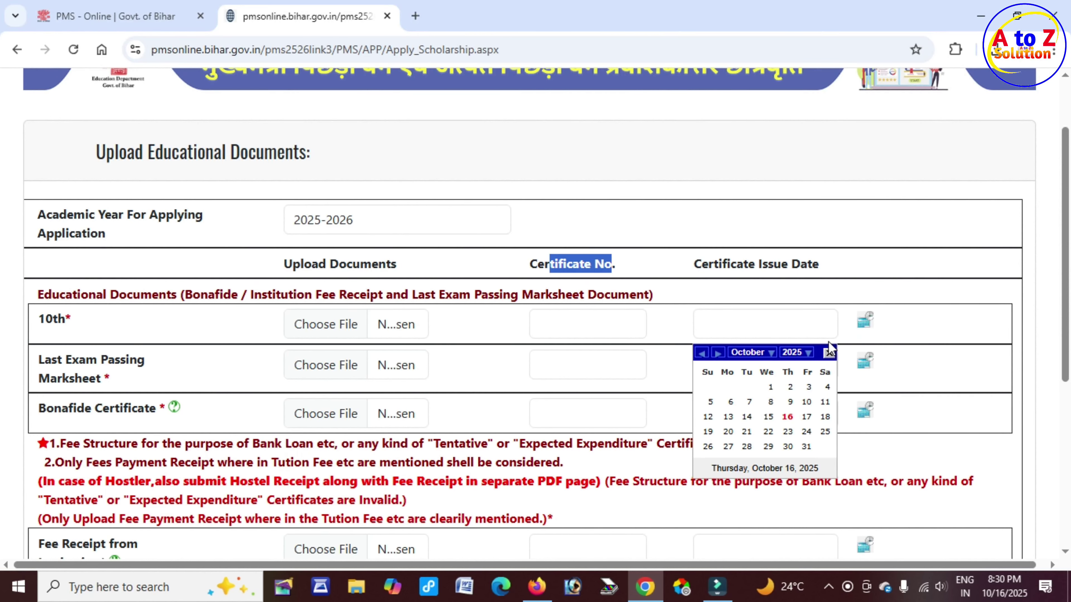
Set the 10th certificate's issue date in July using the calendar's year and month lists
left_click(806, 354)
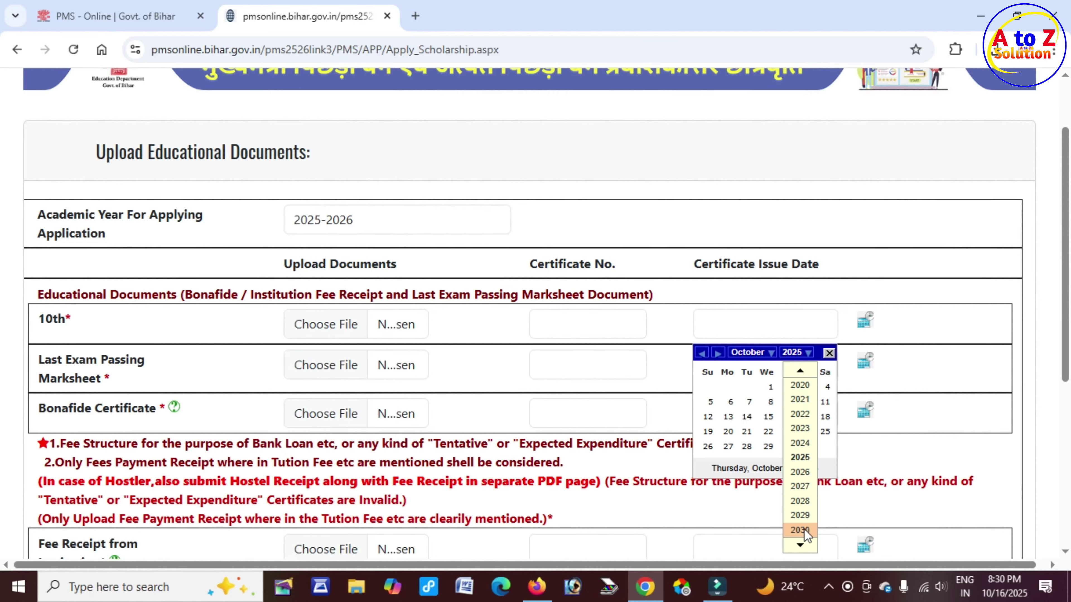
left_click(761, 352)
left_click(755, 461)
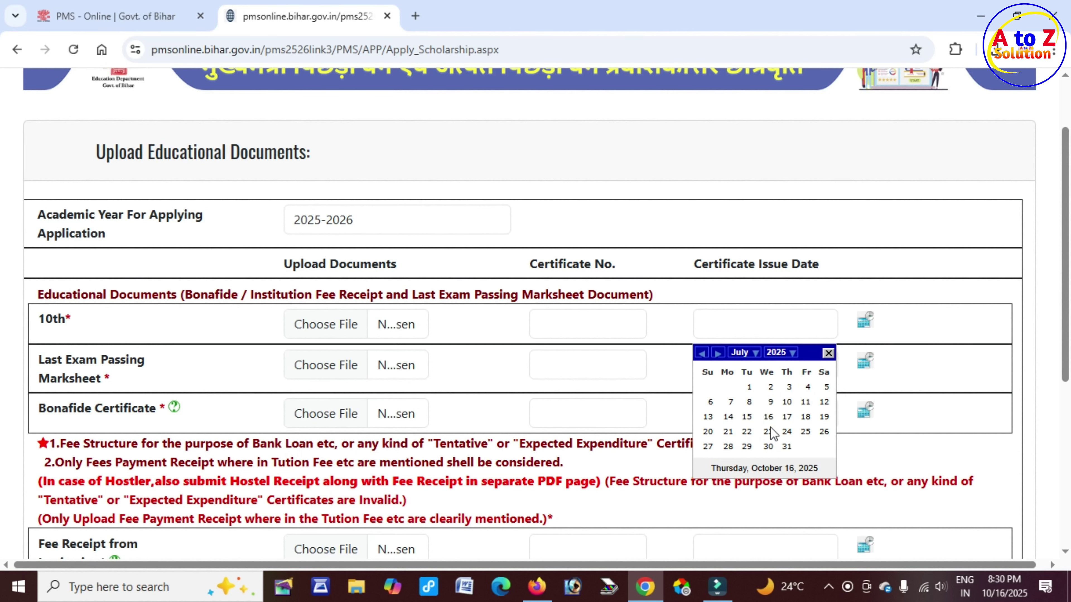
left_click(769, 416)
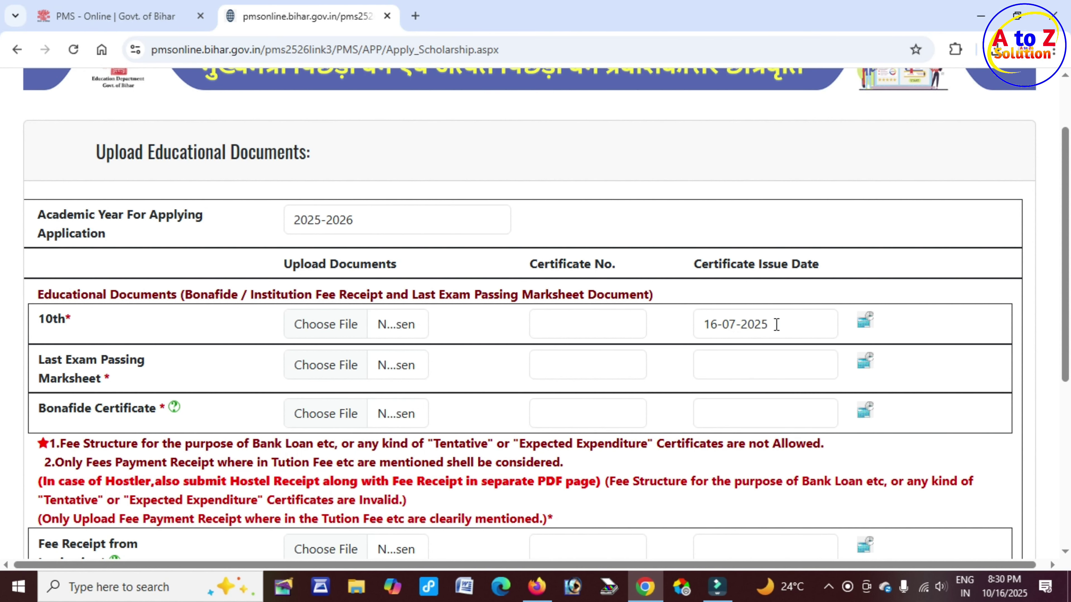
Review the Certificate No. and Certificate Issue Date columns and the 400kb file size limit
scroll(202, 400, "down", 3)
scroll(489, 267, "up", 3)
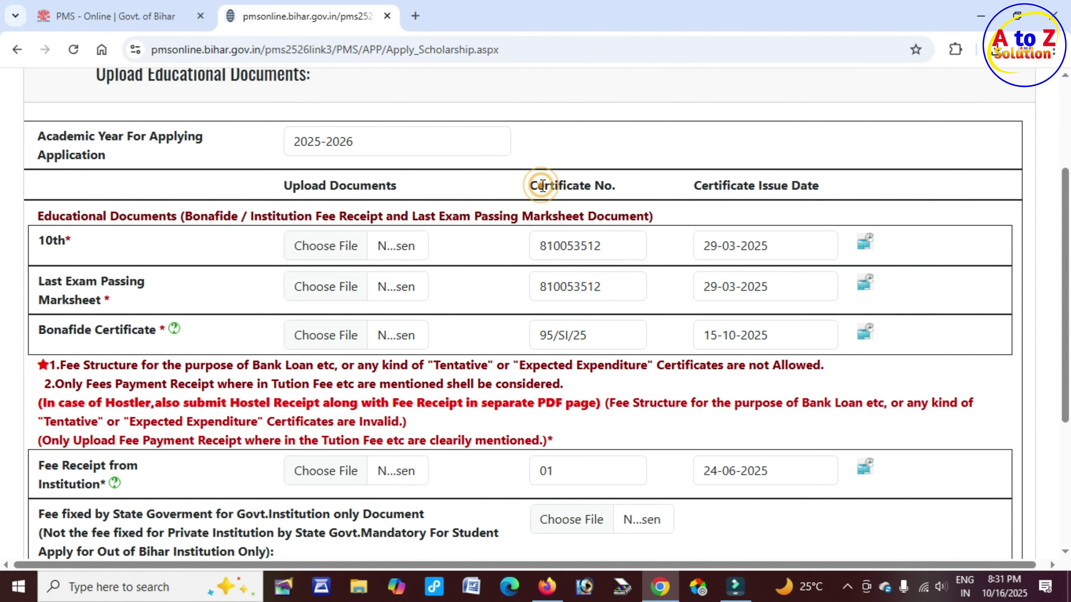
left_click_drag(543, 186, 614, 187)
left_click_drag(693, 185, 832, 232)
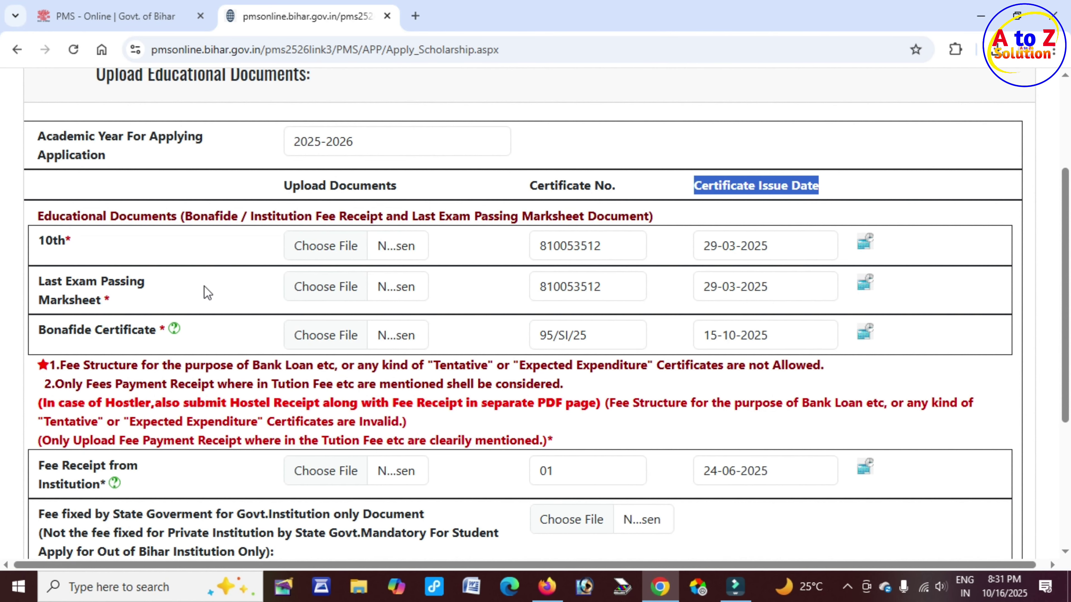
scroll(323, 369, "up", 3)
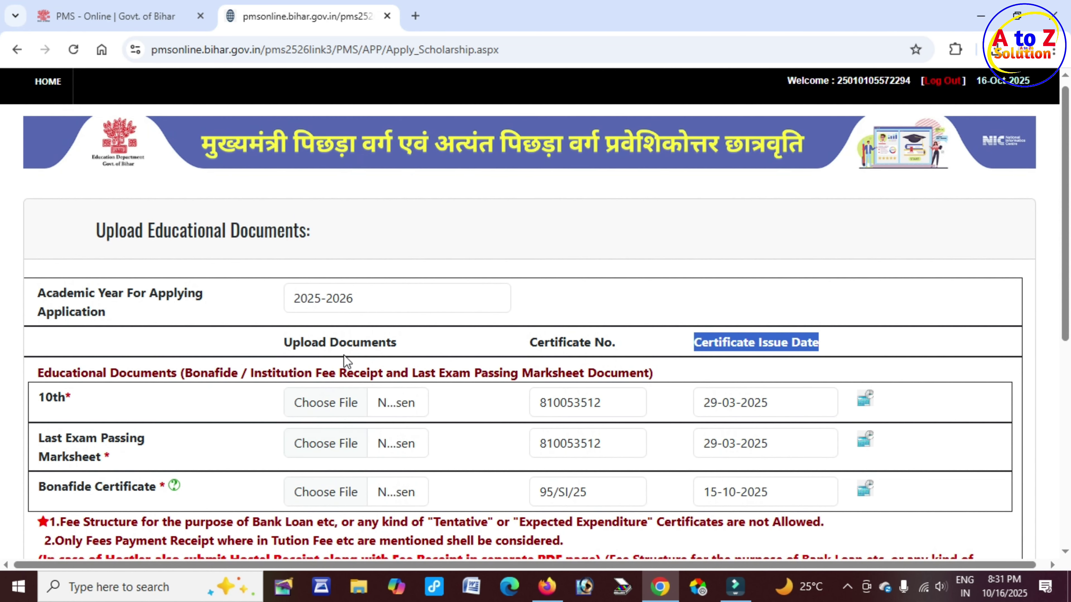
scroll(275, 515, "down", 5)
left_click_drag(261, 511, 307, 509)
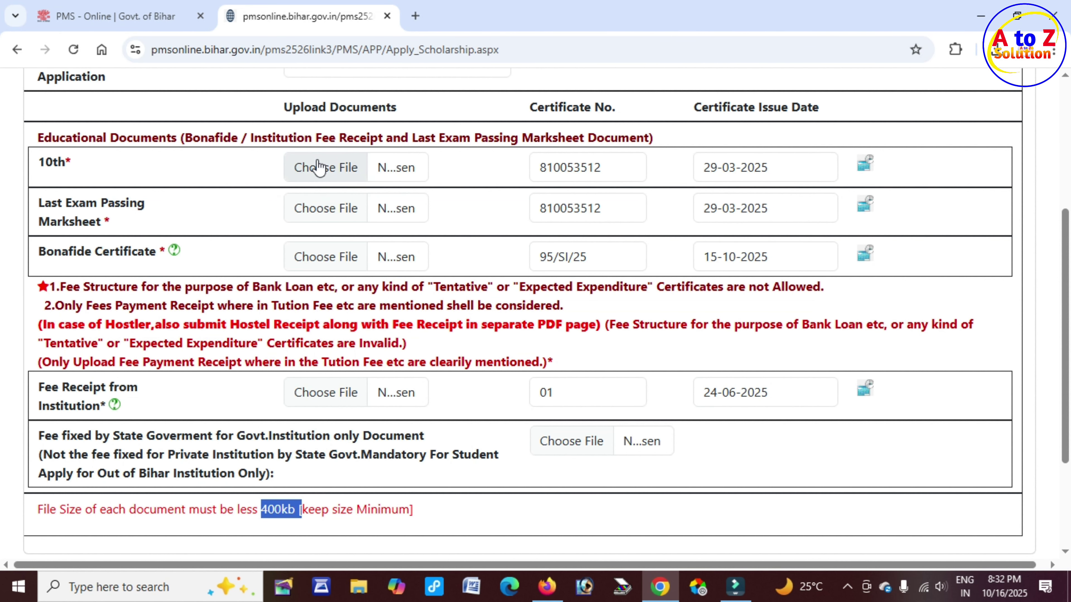
Attach 10.pdf to the 10th document row
left_click(338, 169)
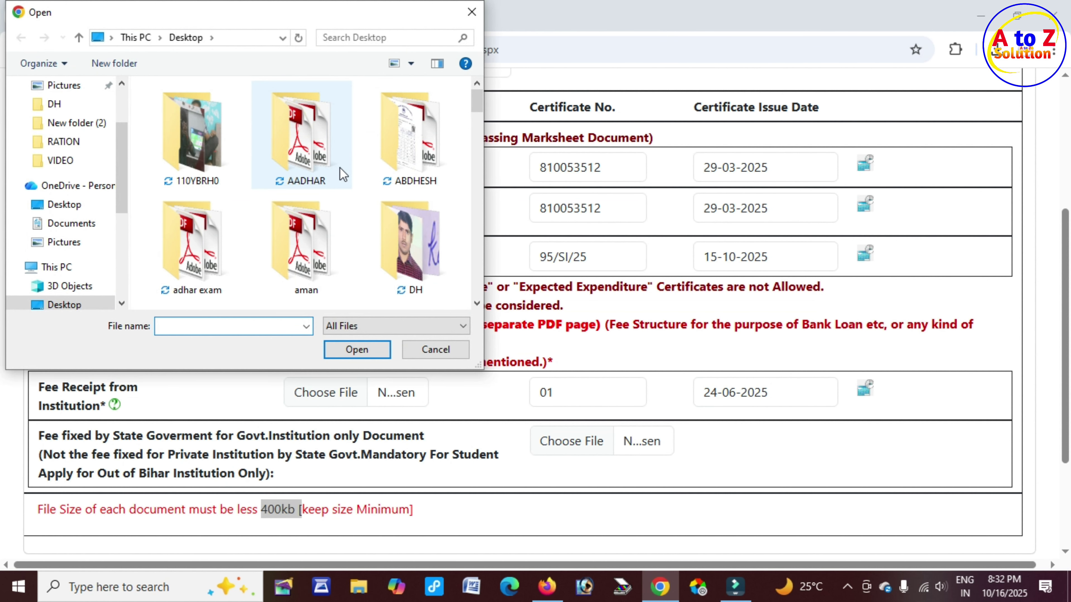
type("10")
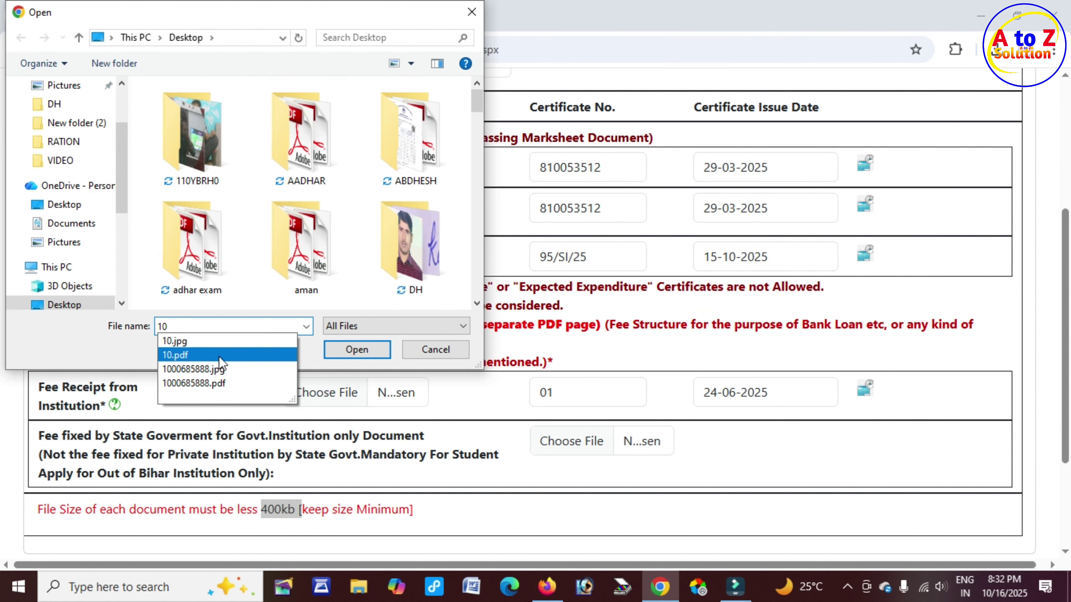
left_click(219, 356)
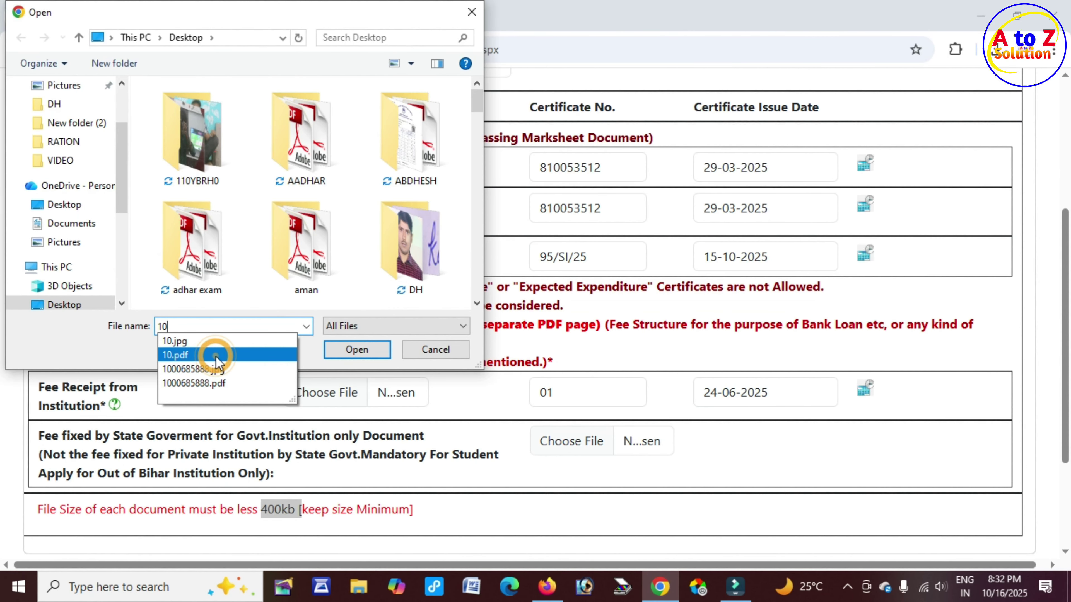
left_click(362, 352)
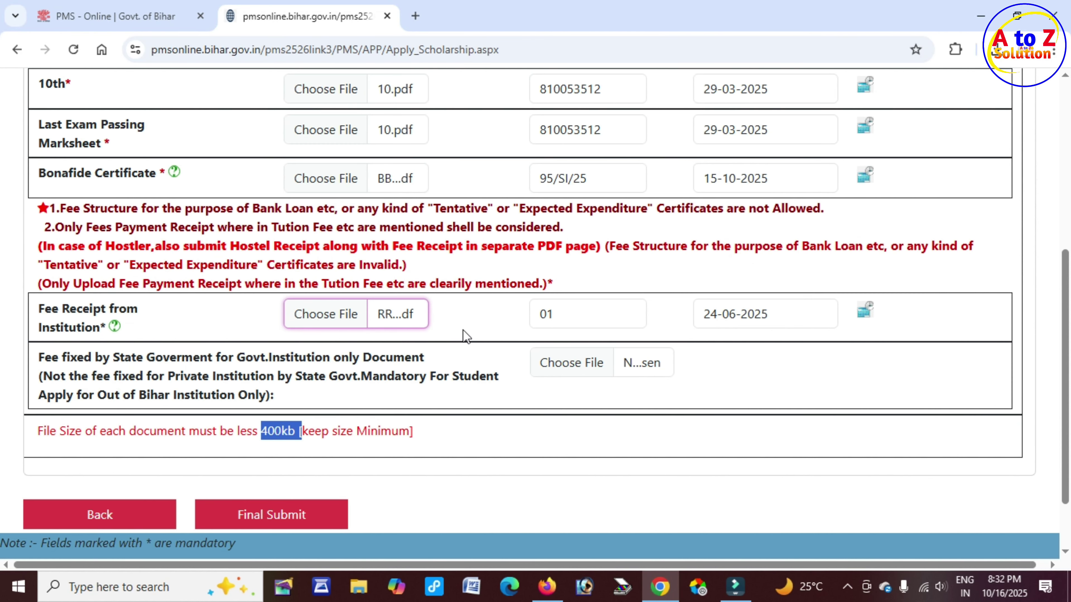
left_click(467, 339)
scroll(468, 341, "down", 1)
scroll(465, 337, "down", 2)
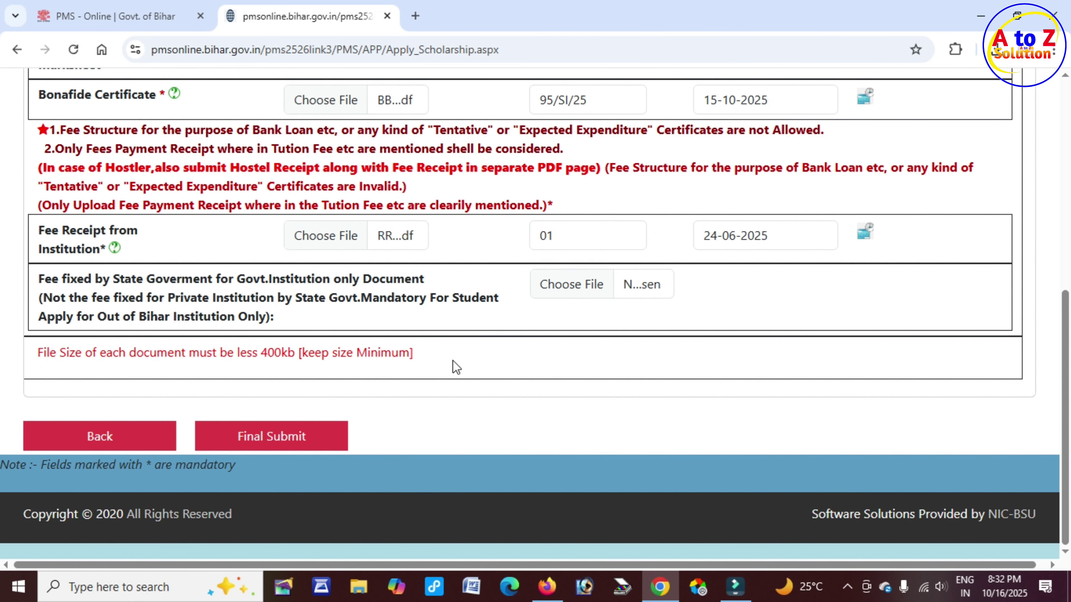
Final Submit the application and note the finalized-successfully message and receiving institution
left_click(294, 444)
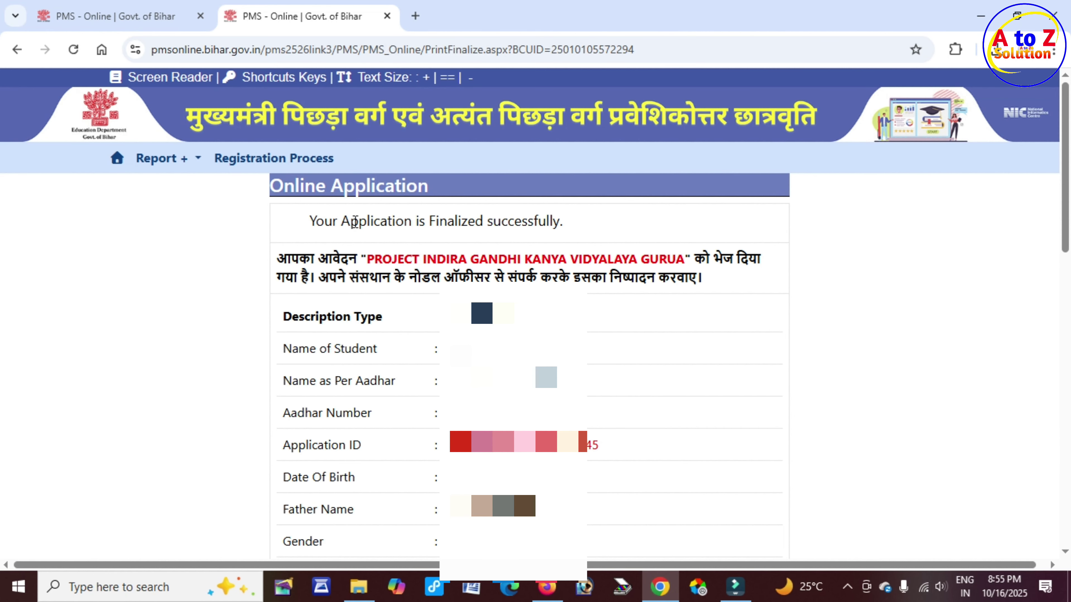
left_click_drag(354, 222, 566, 229)
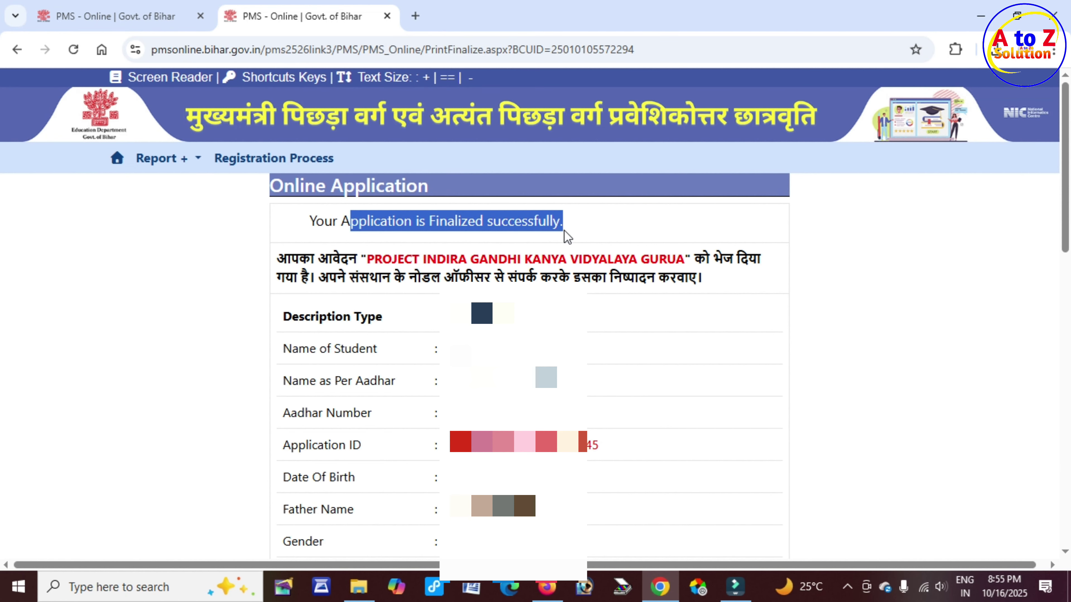
left_click(369, 259)
left_click_drag(369, 258, 707, 263)
Review the Application ID and the rest of the confirmation page
scroll(315, 291, "down", 4)
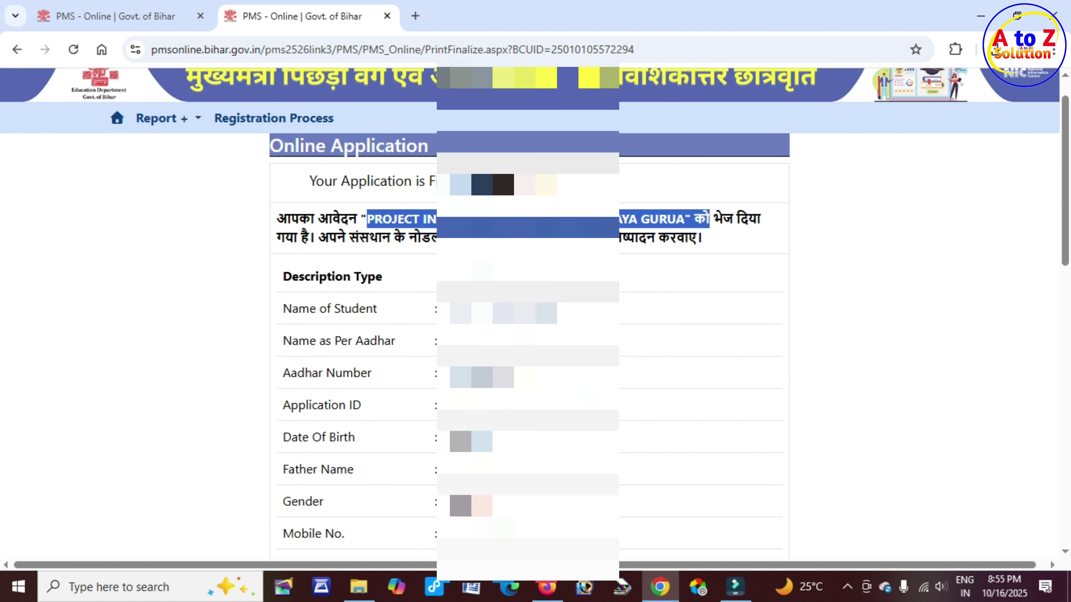
left_click_drag(315, 291, 599, 292)
left_click(428, 315)
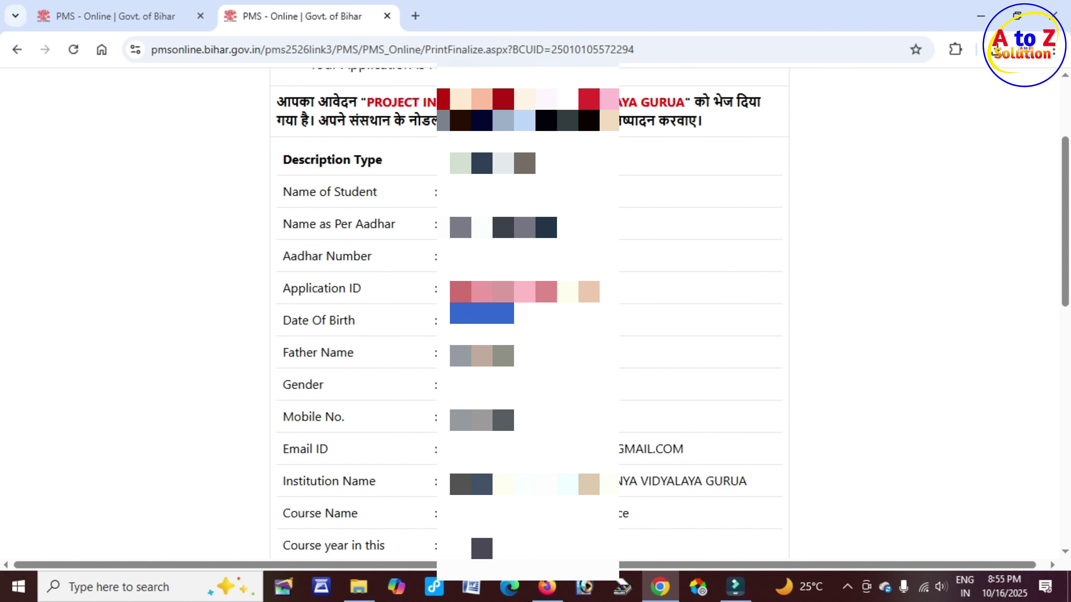
scroll(528, 314, "down", 12)
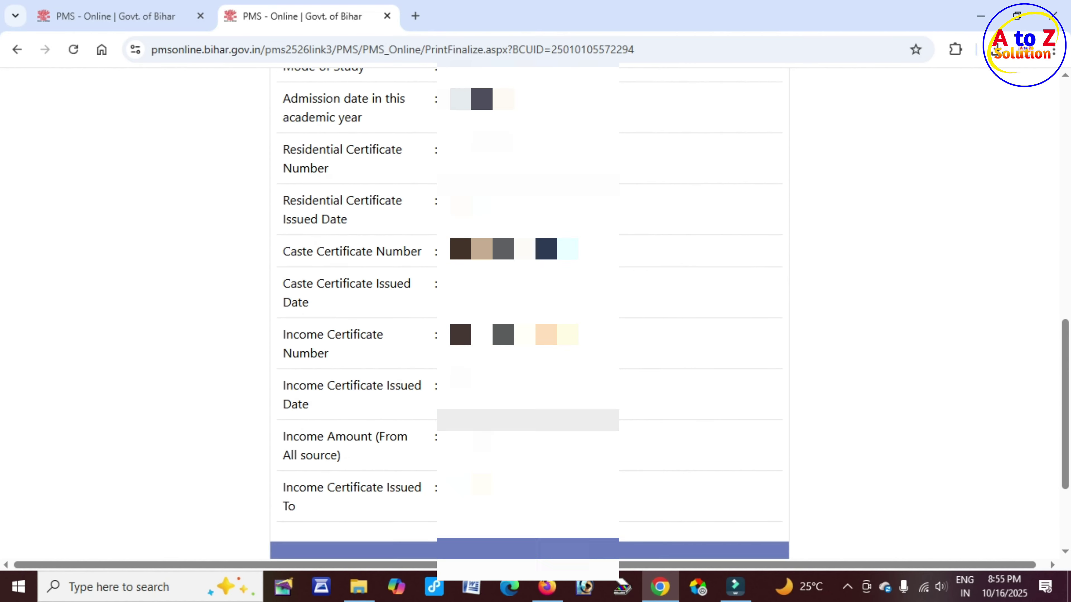
scroll(528, 315, "down", 4)
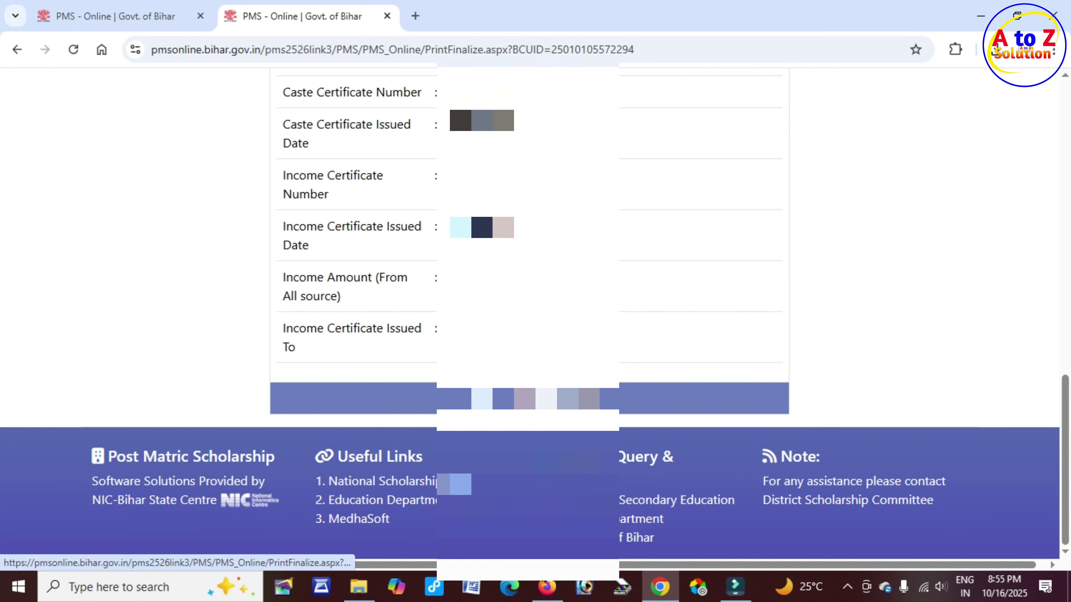
Save the confirmation page as a PDF, then close the printable registration details window
left_click(478, 401)
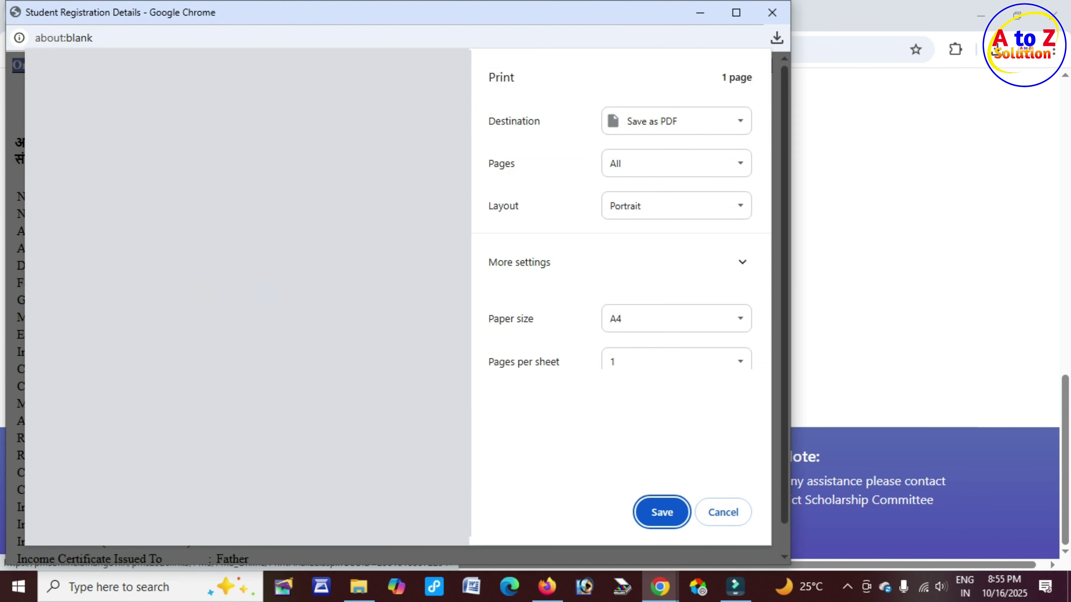
left_click(707, 266)
scroll(633, 371, "down", 2)
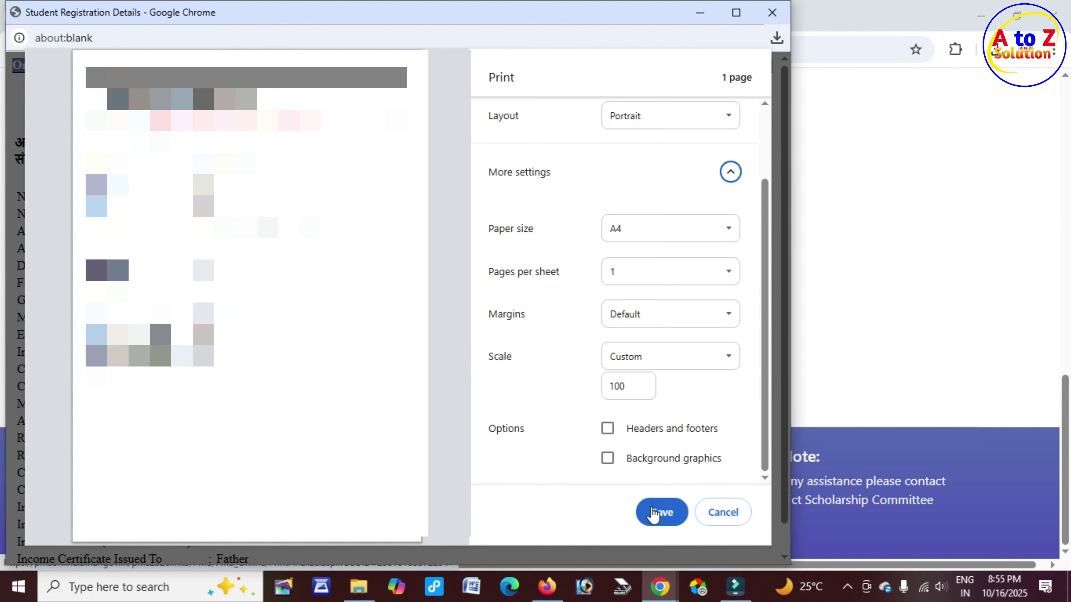
left_click(660, 511)
scroll(78, 165, "up", 5)
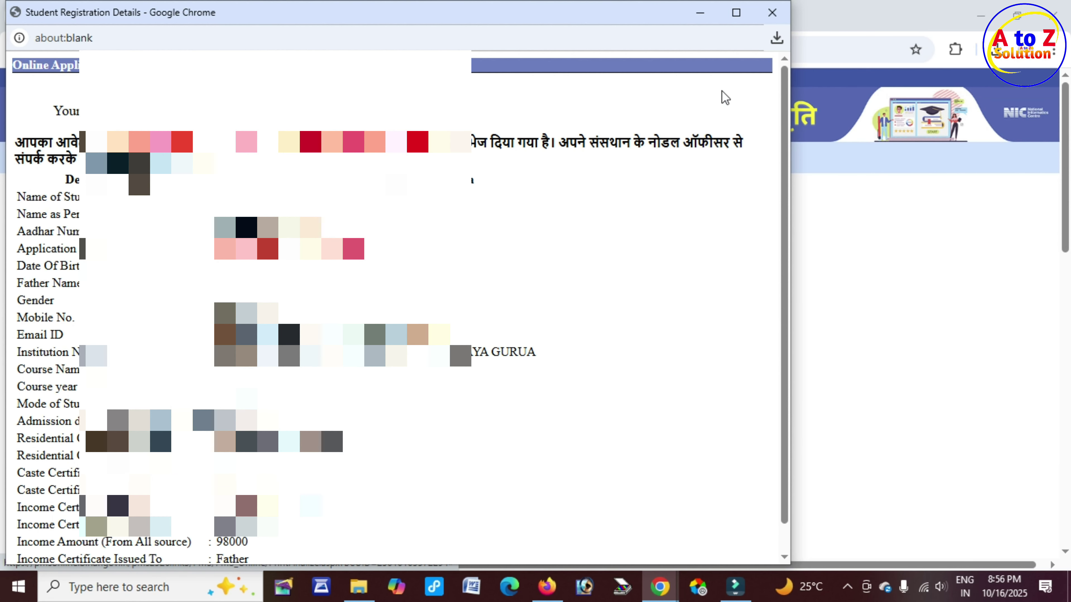
left_click(771, 12)
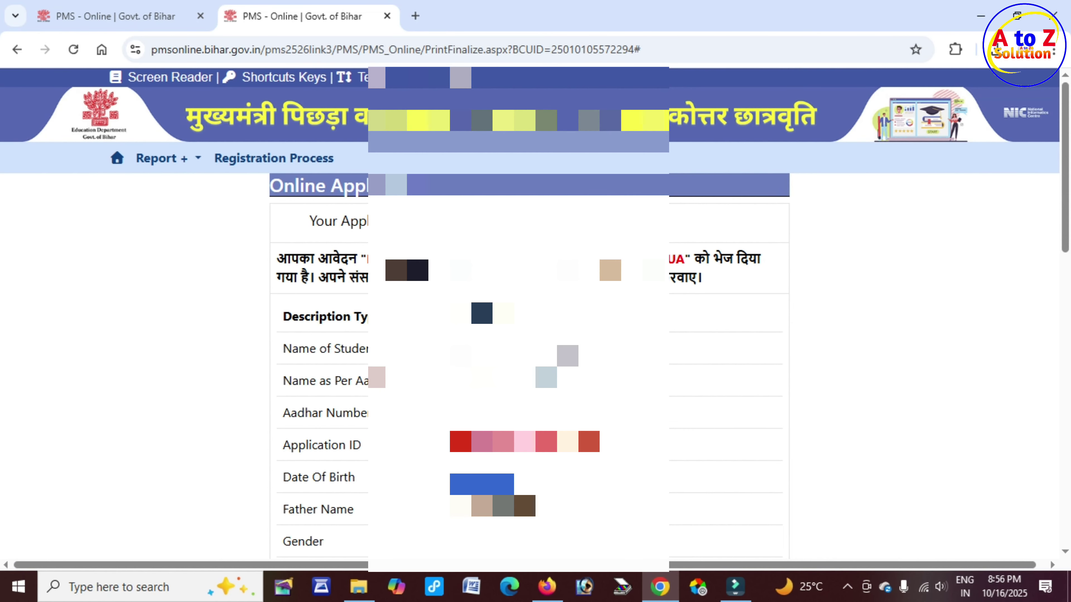
scroll(535, 312, "down", 20)
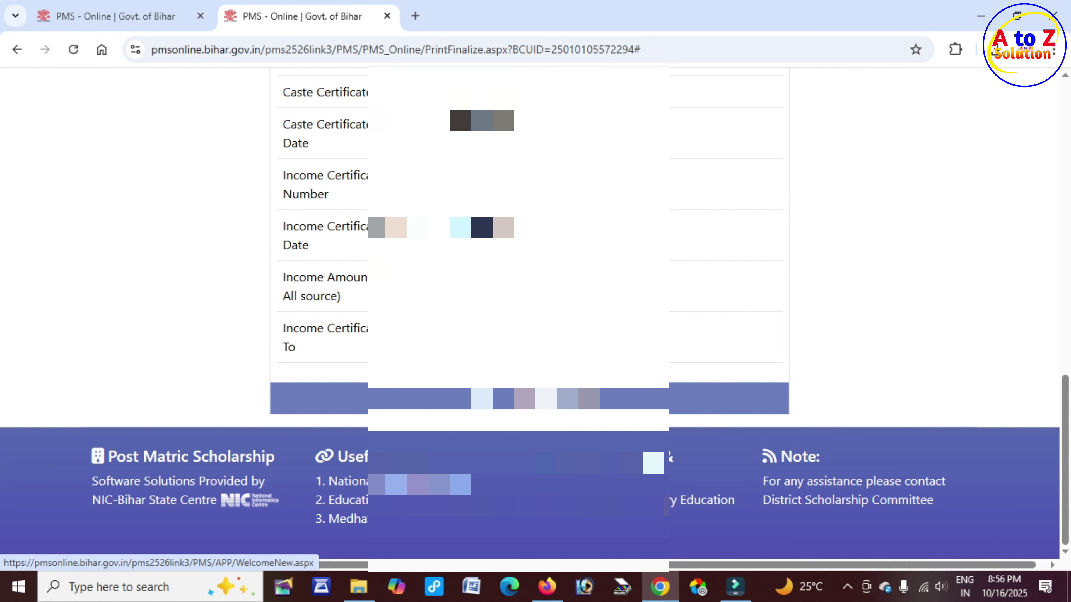
Go to Home and choose 'Click here to View Scholarship Application (Status & Action)'
left_click(569, 403)
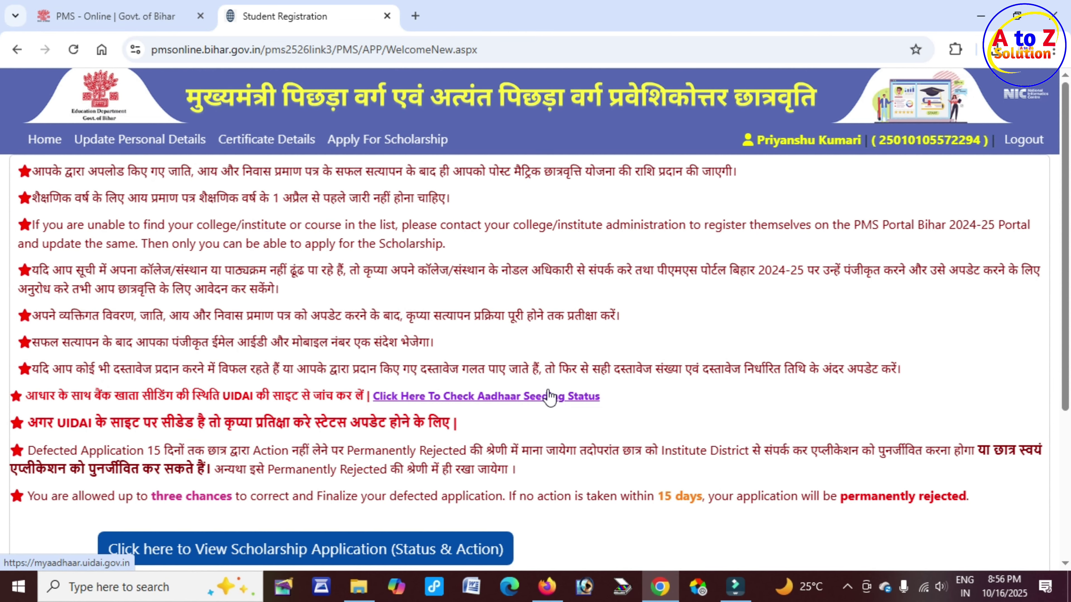
scroll(548, 397, "down", 5)
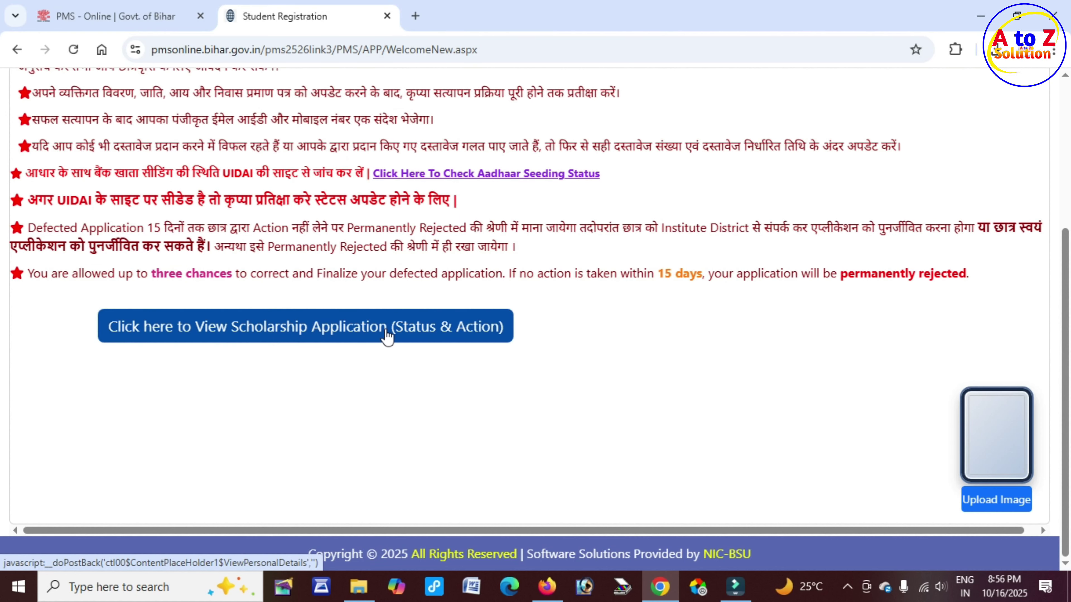
left_click(448, 336)
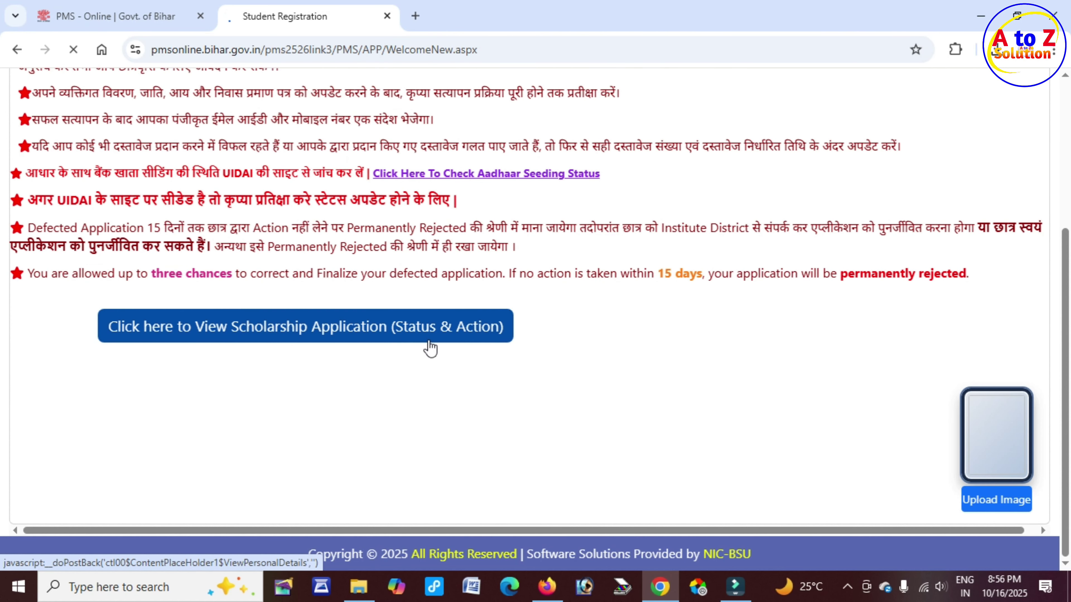